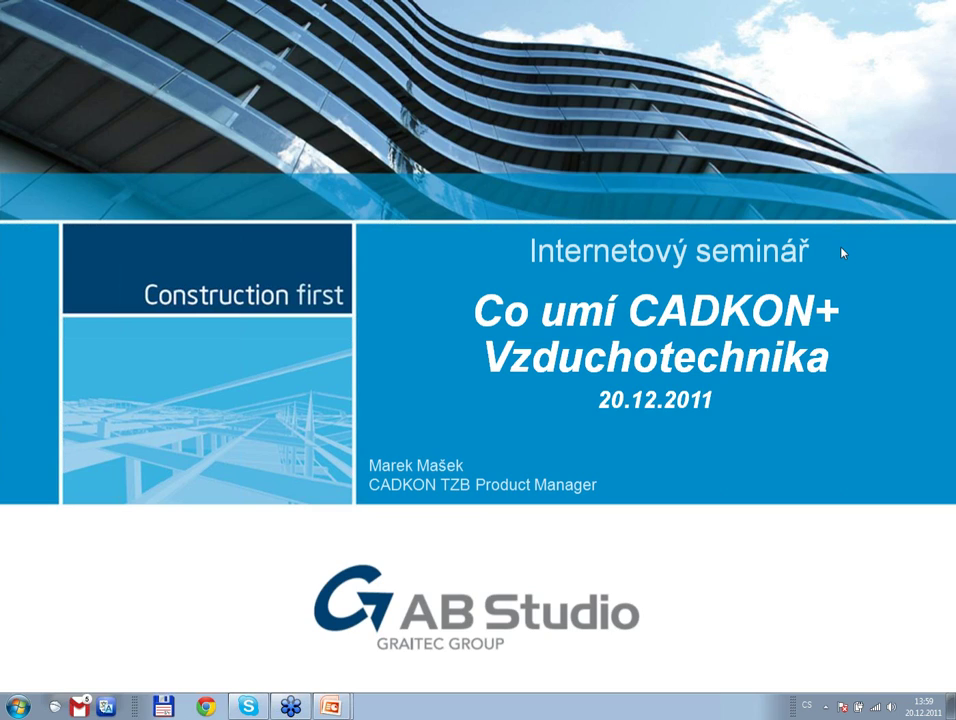
# - Advance the slideshow to the Q&A and chat instructions slide, end the show and reveal the desktop
pyautogui.click(628, 210)
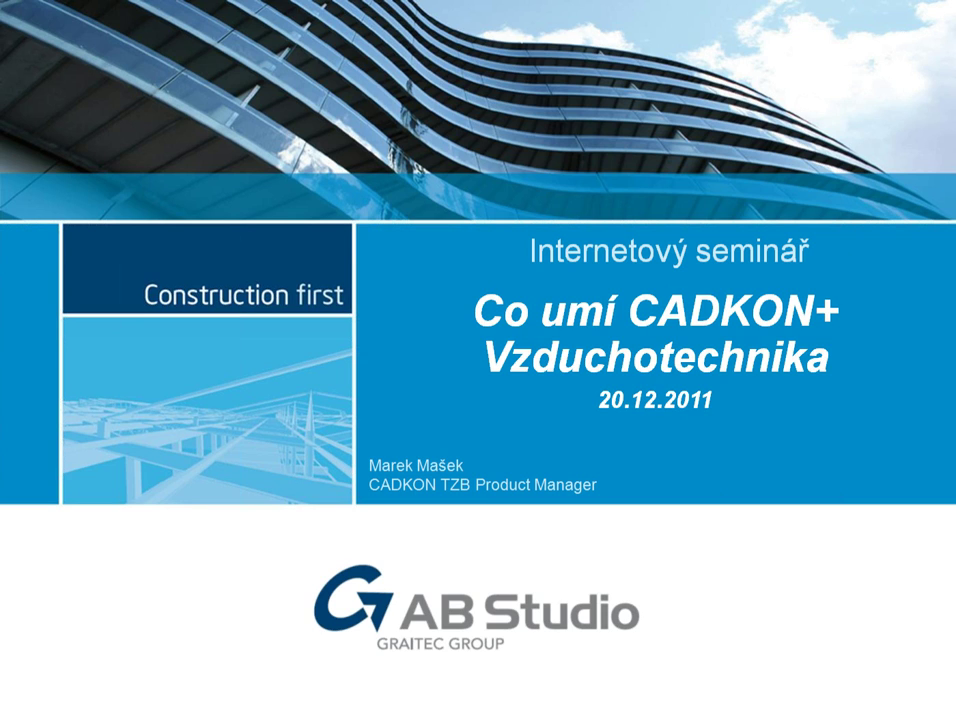
pyautogui.press('Right')
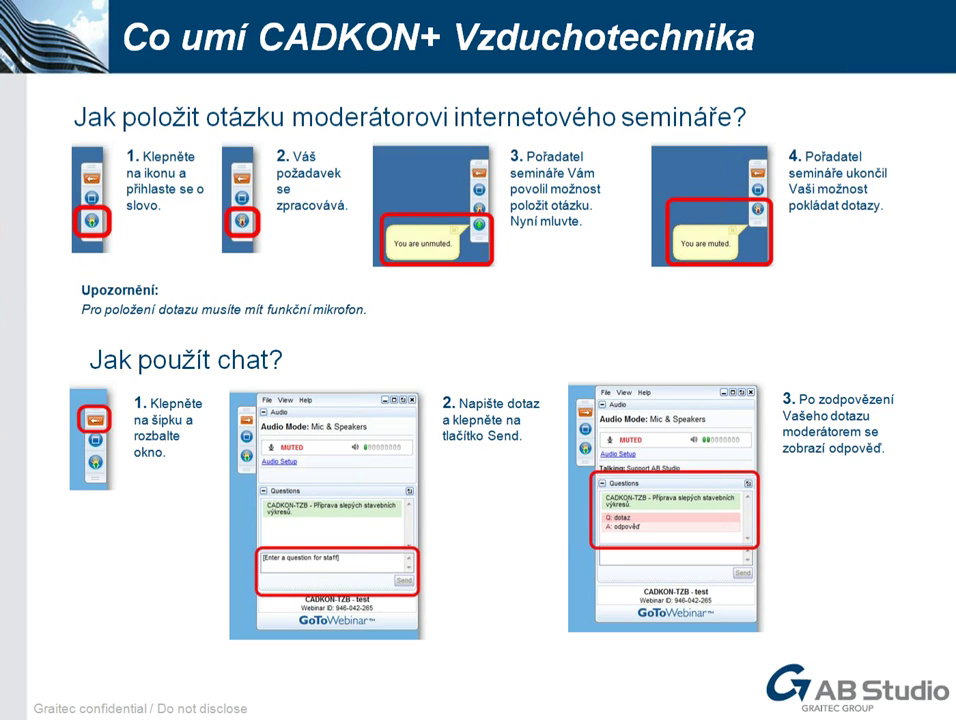
pyautogui.press('Escape')
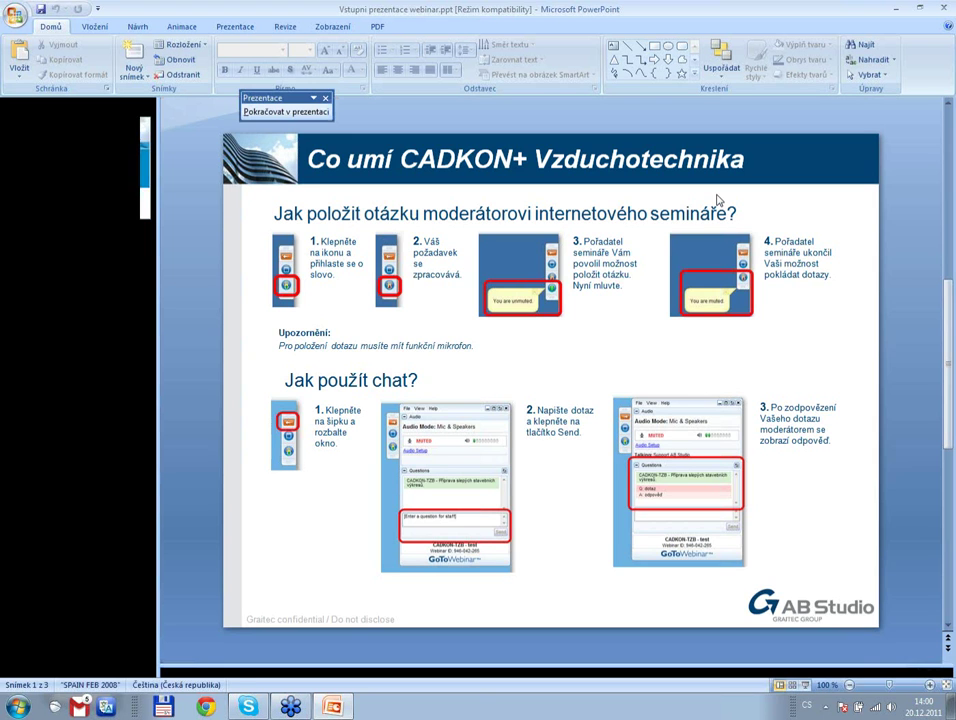
pyautogui.press('super+d')
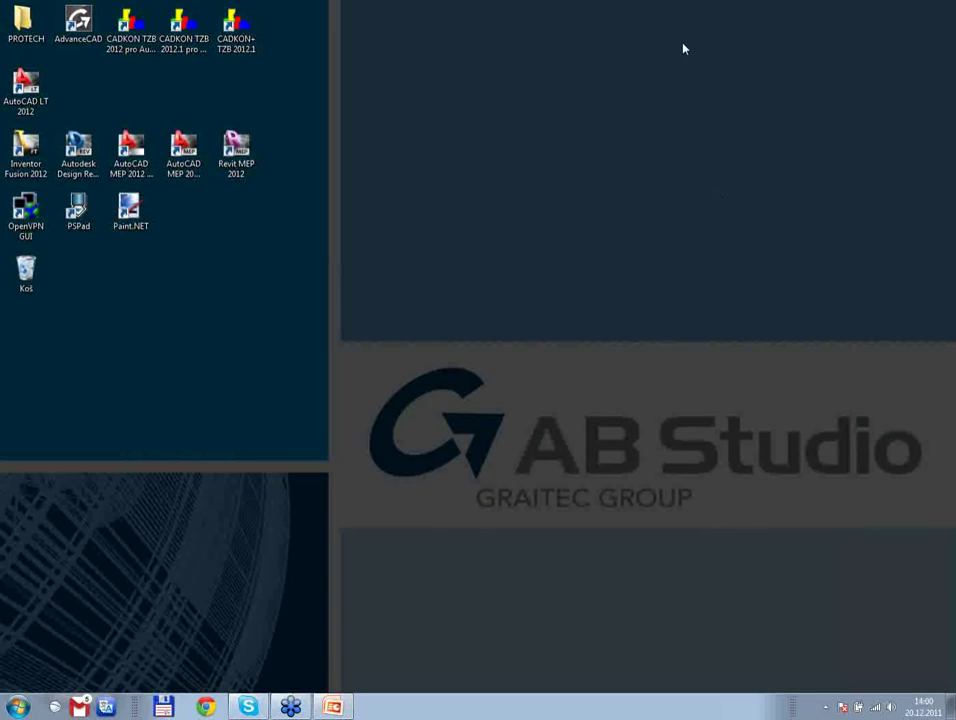
# - Launch CADKON+ TZB 2012.1 from its desktop shortcut, opening an empty Drawing1
pyautogui.doubleClick(242, 30)
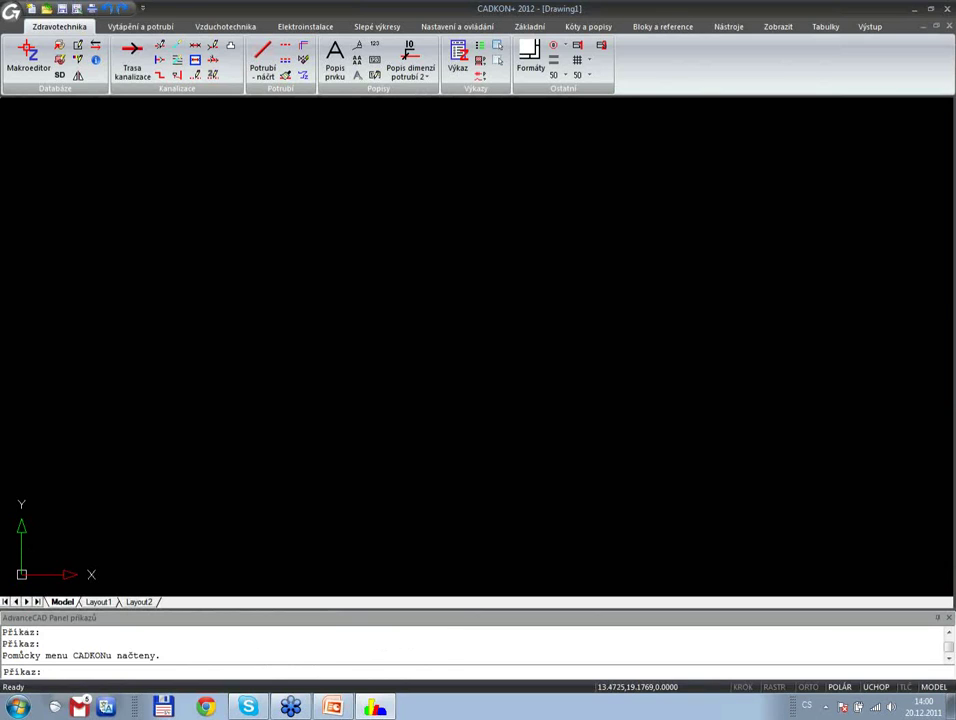
# - Cancel Save As without saving, leaving the AutoCAD 2010 (dwg) format, and show the Základní tools
pyautogui.click(61, 8)
pyautogui.click(467, 431)
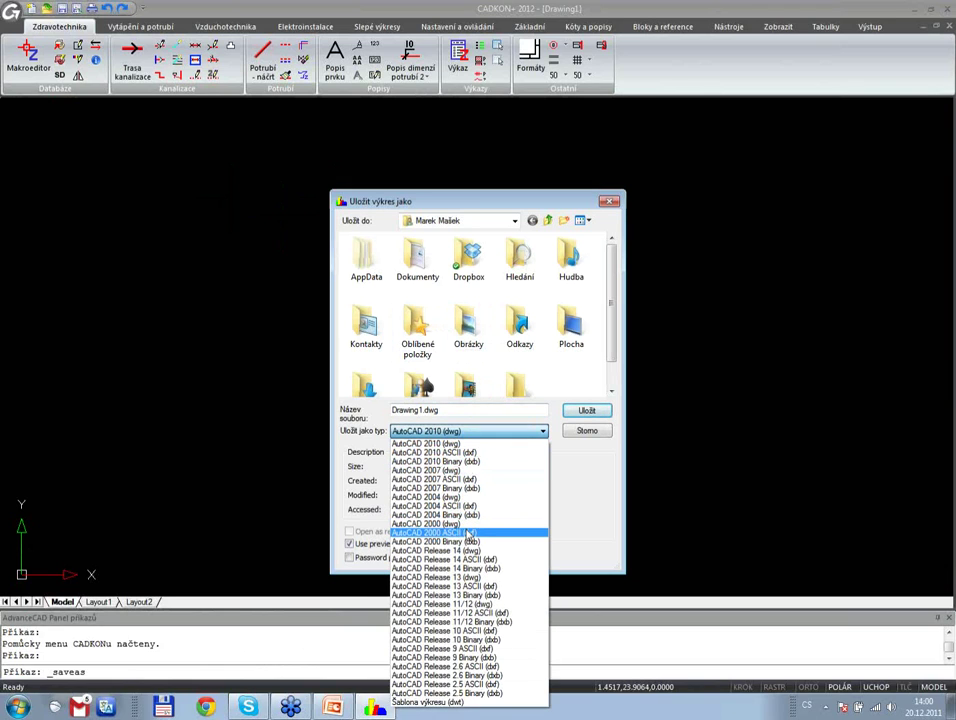
pyautogui.click(594, 433)
pyautogui.click(595, 432)
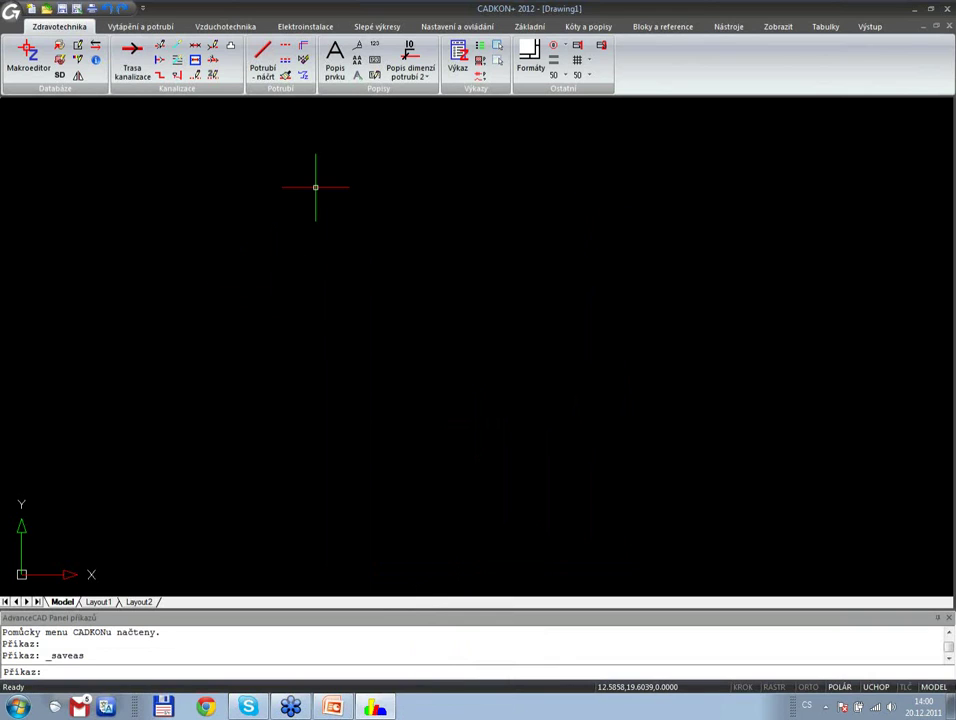
pyautogui.click(528, 30)
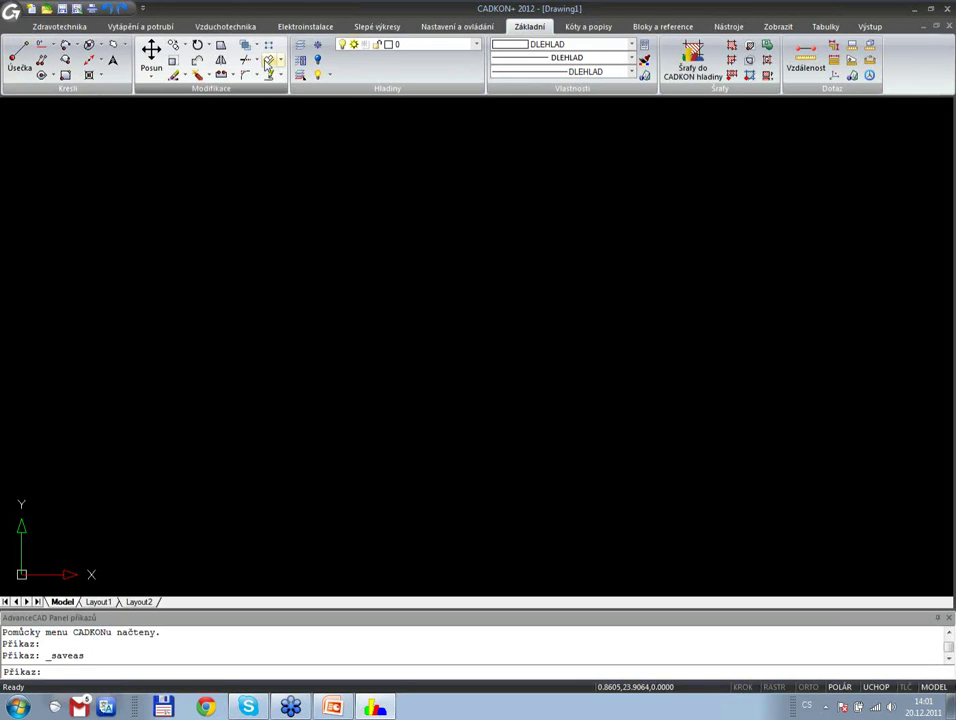
pyautogui.click(219, 30)
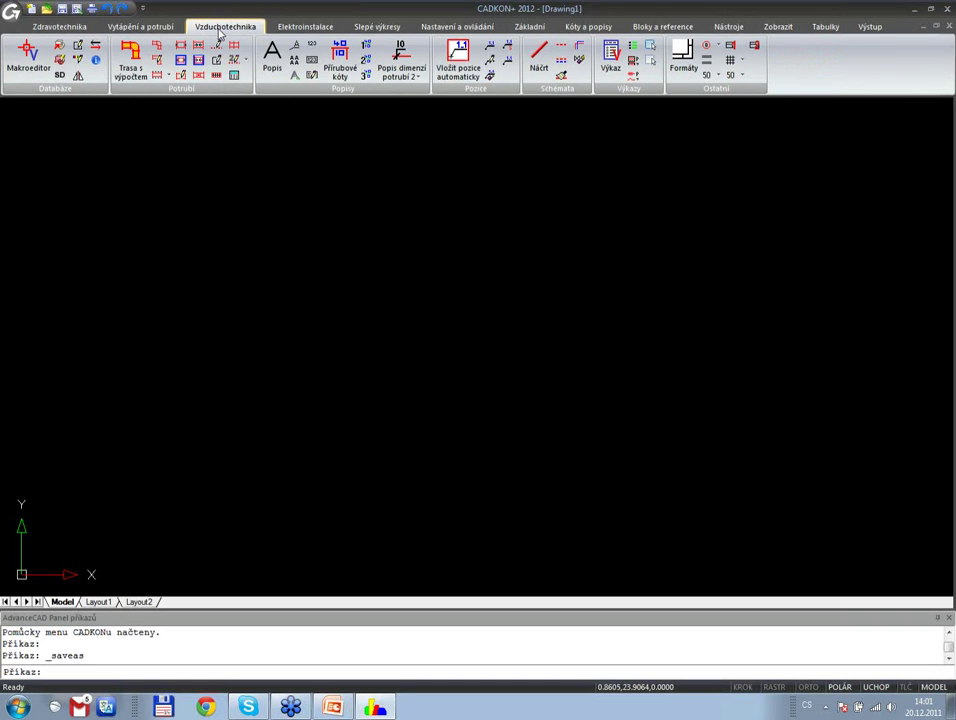
pyautogui.click(529, 27)
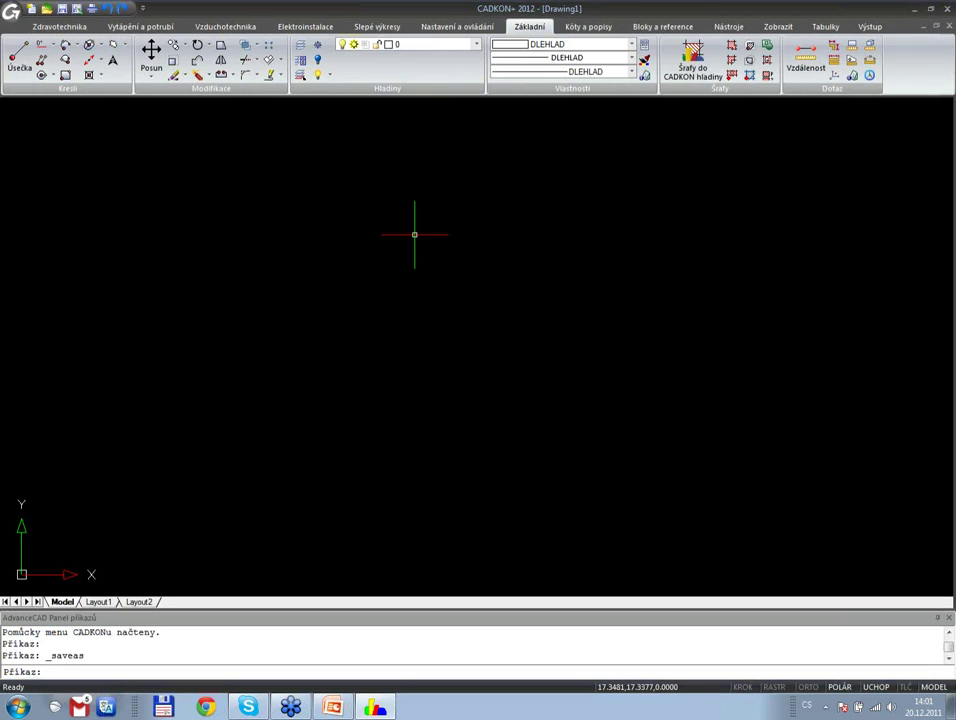
pyautogui.click(45, 9)
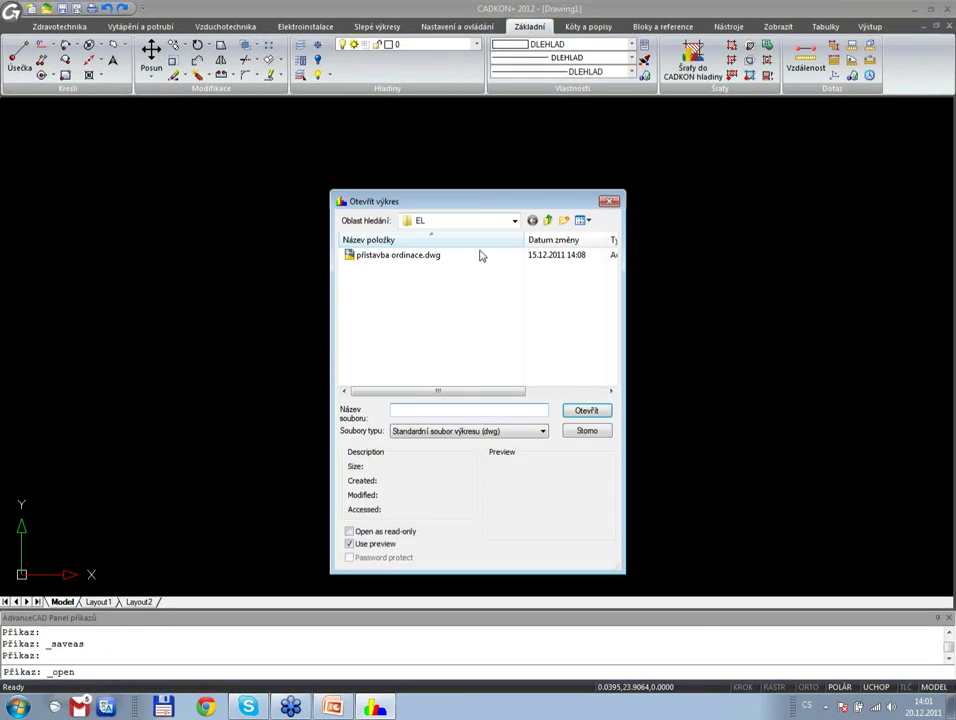
# - Open vzt rozvody.dwg from the CADKON+ TZB\VZT folder and zoom in on the floor plan
pyautogui.click(548, 221)
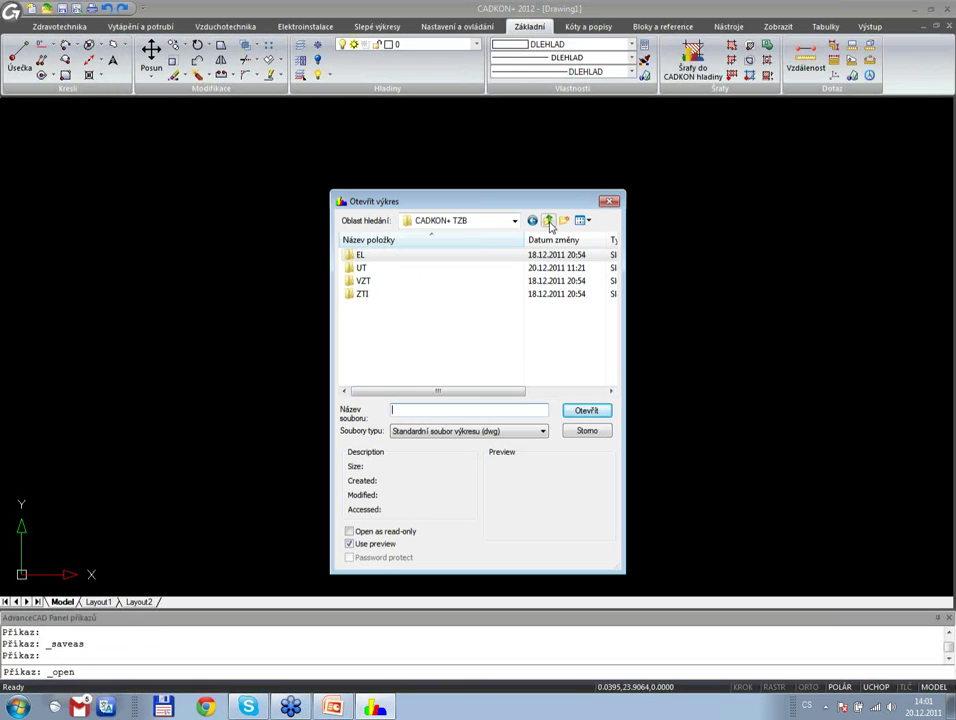
pyautogui.doubleClick(362, 282)
pyautogui.doubleClick(368, 255)
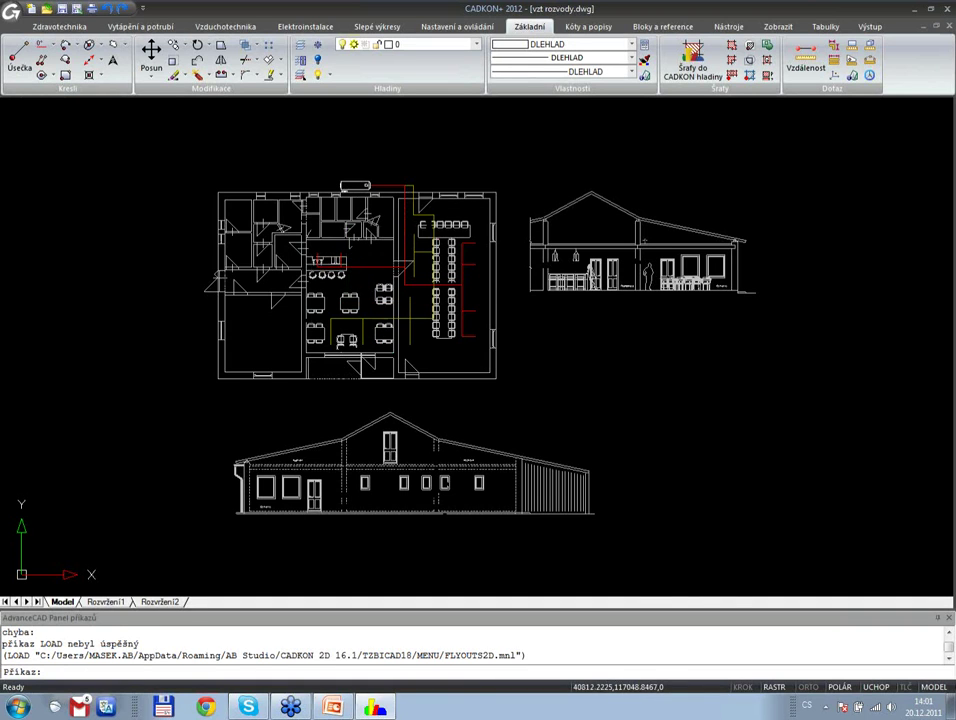
pyautogui.scroll(2, 346, 268)
pyautogui.scroll(2, 346, 268)
pyautogui.moveTo(386, 300); pyautogui.dragTo(382, 357, button='middle')
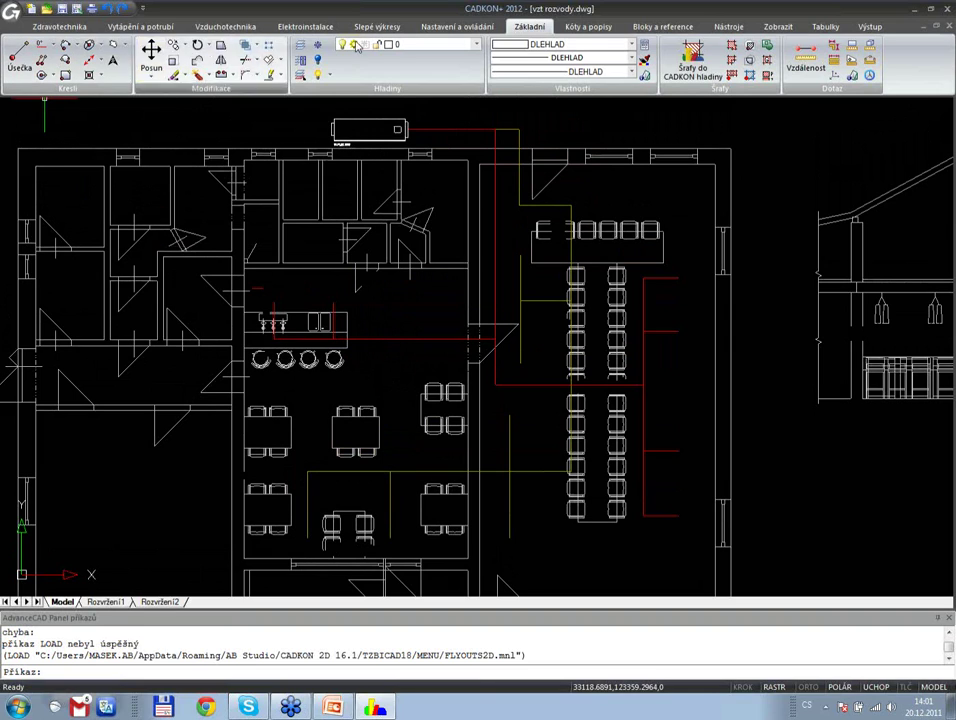
# - Apply the CADKON 2D start settings with the VZT-vzduchotechnika layer preset
pyautogui.click(490, 30)
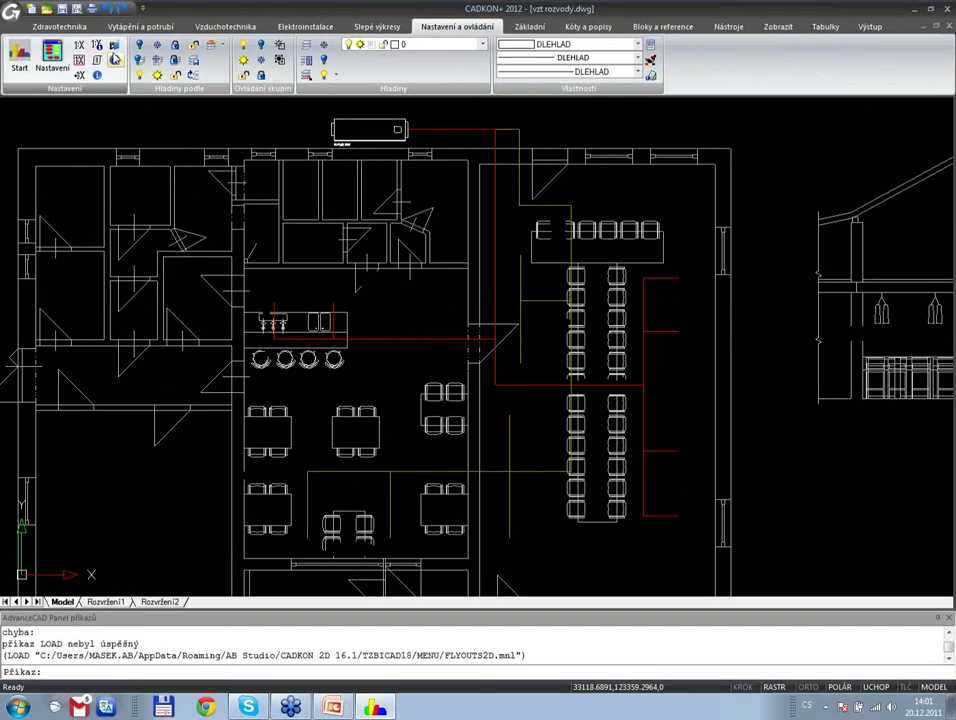
pyautogui.click(22, 51)
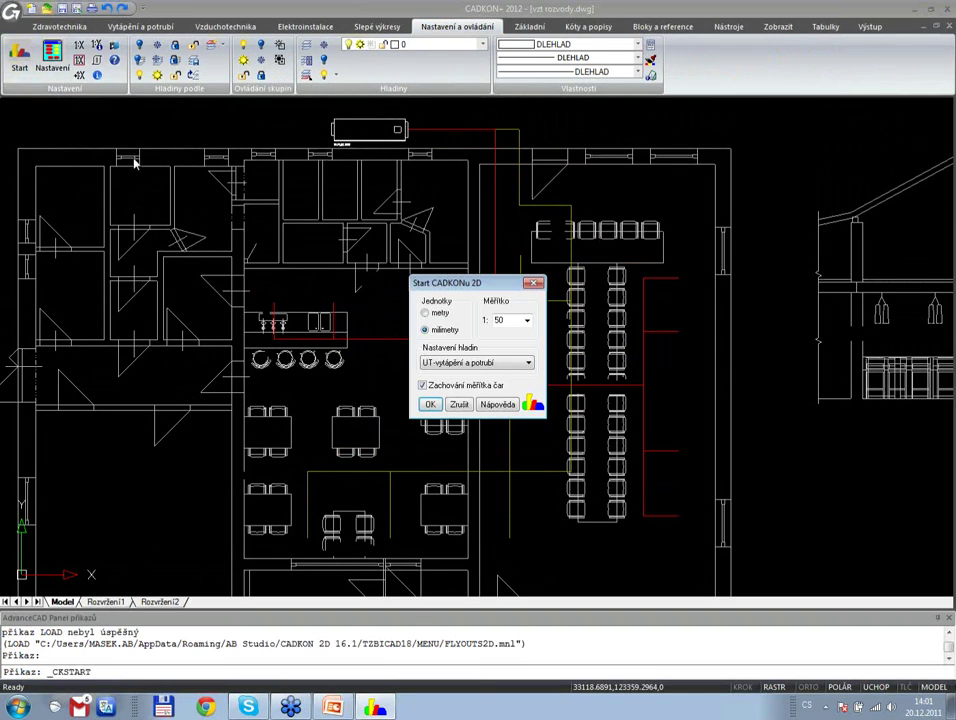
pyautogui.click(470, 363)
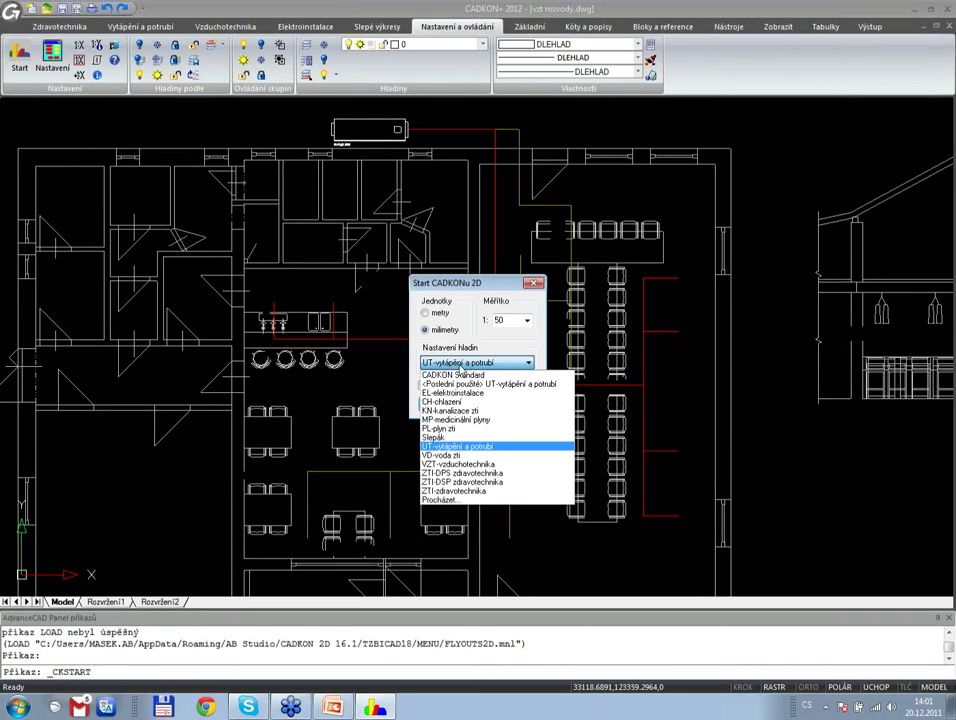
pyautogui.click(450, 464)
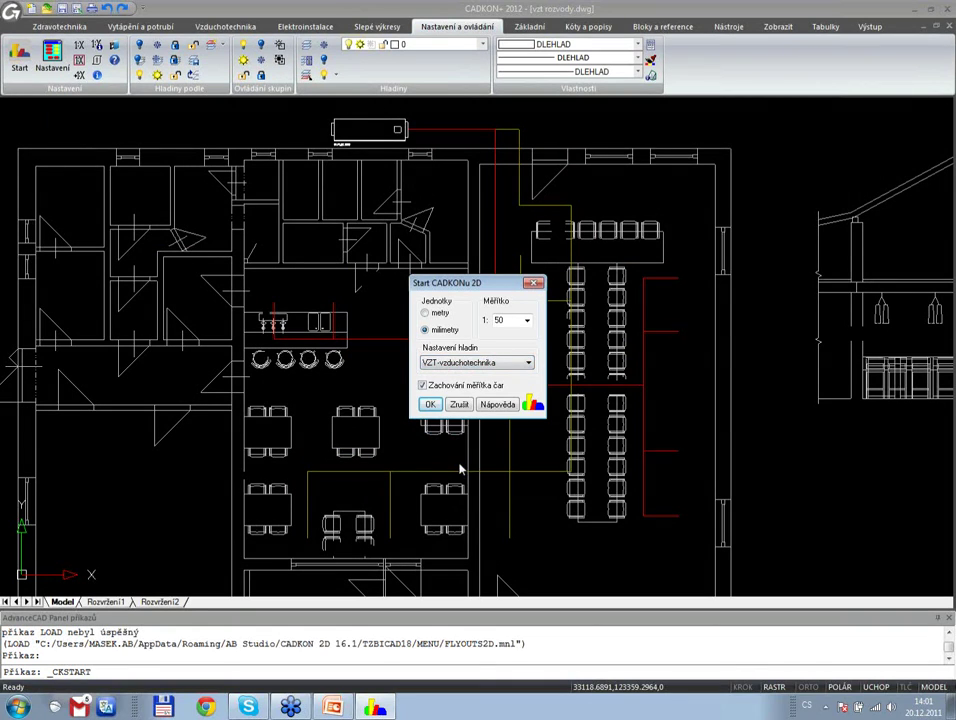
pyautogui.click(429, 403)
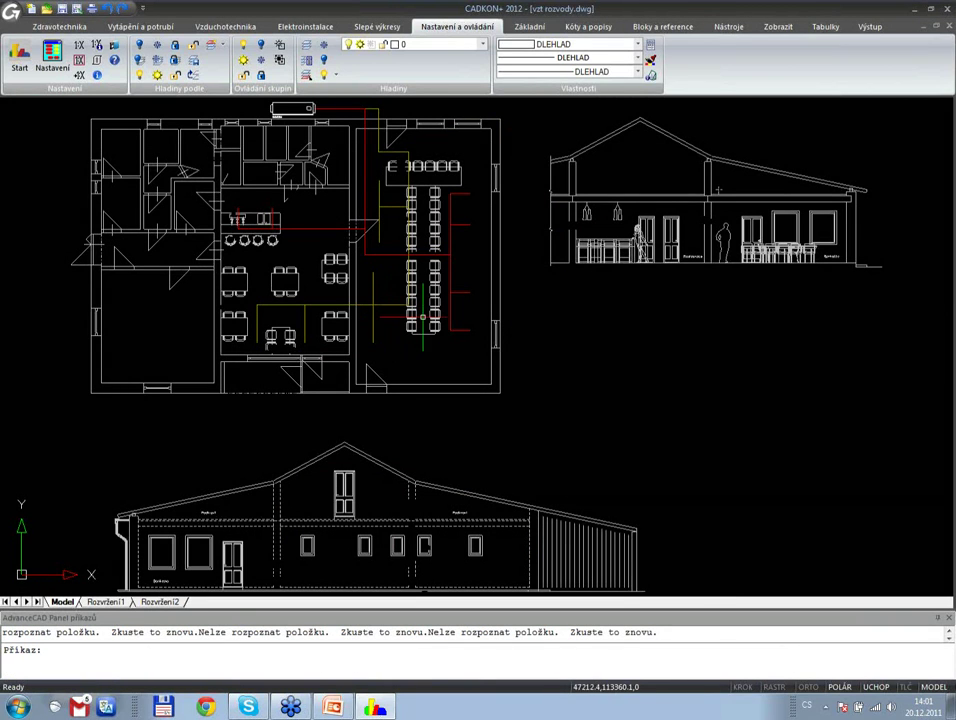
# - Zoom and pan to the top of the floor plan, then return to the Základní tools
pyautogui.scroll(1, 367, 308)
pyautogui.scroll(2, 367, 308)
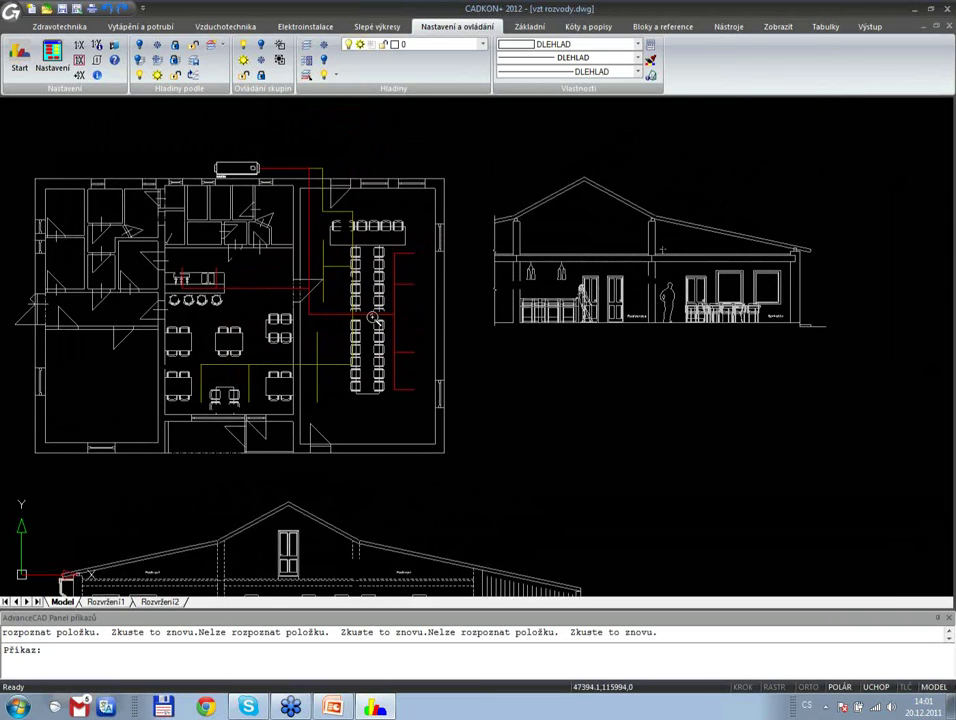
pyautogui.scroll(1, 367, 308)
pyautogui.scroll(2, 367, 308)
pyautogui.scroll(-1, 437, 455)
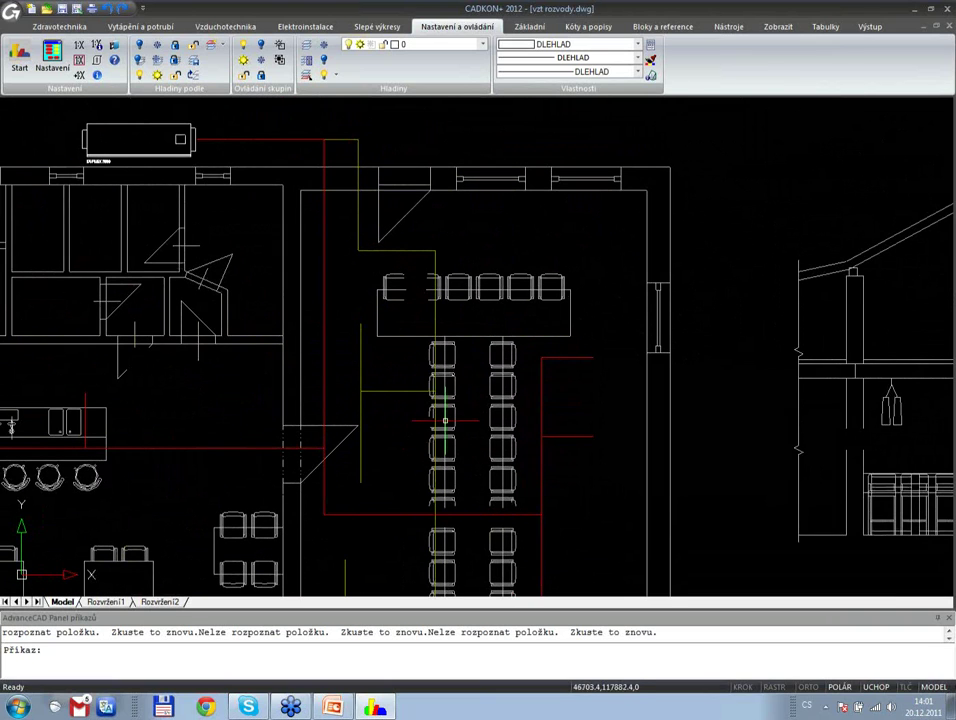
pyautogui.moveTo(538, 238); pyautogui.dragTo(500, 280, button='middle')
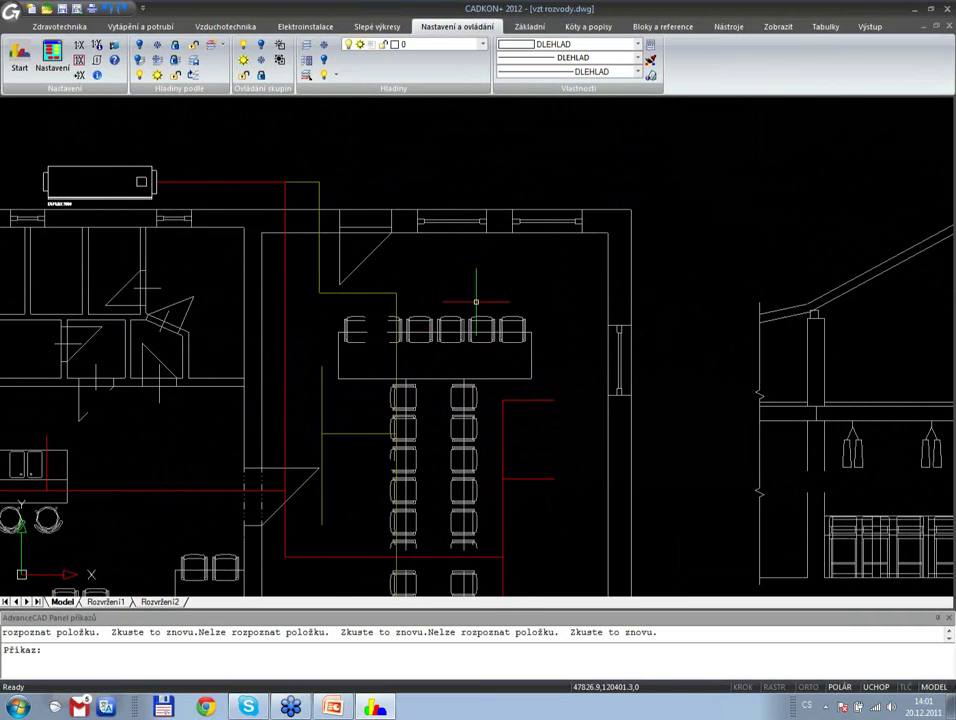
pyautogui.moveTo(166, 240)
pyautogui.mouseDown(button='middle')
pyautogui.moveTo(559, 360)
pyautogui.moveTo(567, 350)
pyautogui.mouseUp(button='middle')
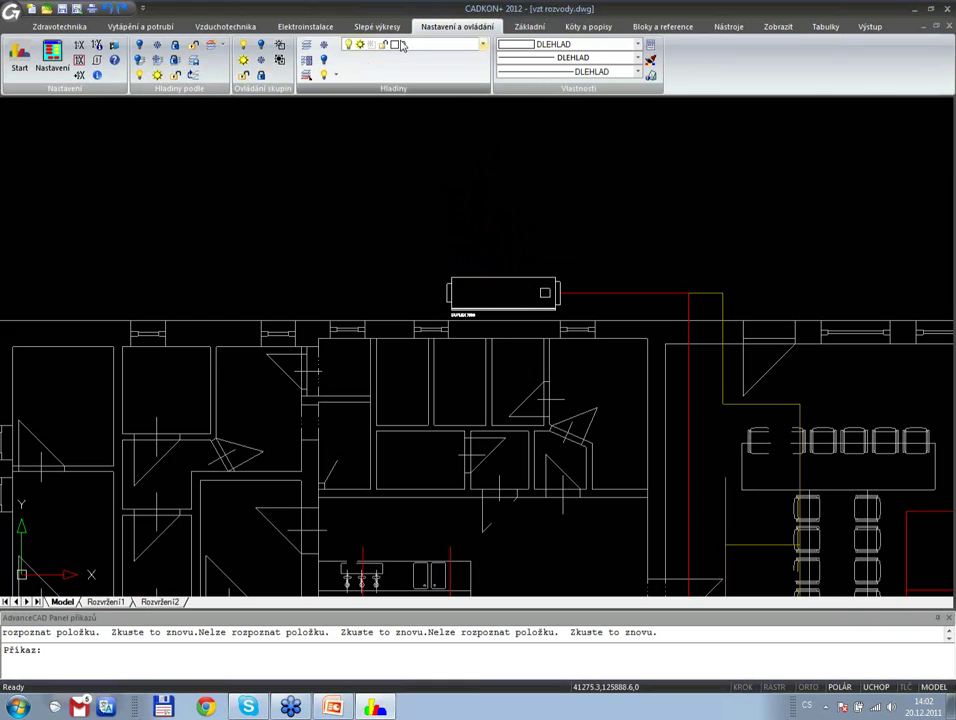
pyautogui.click(531, 29)
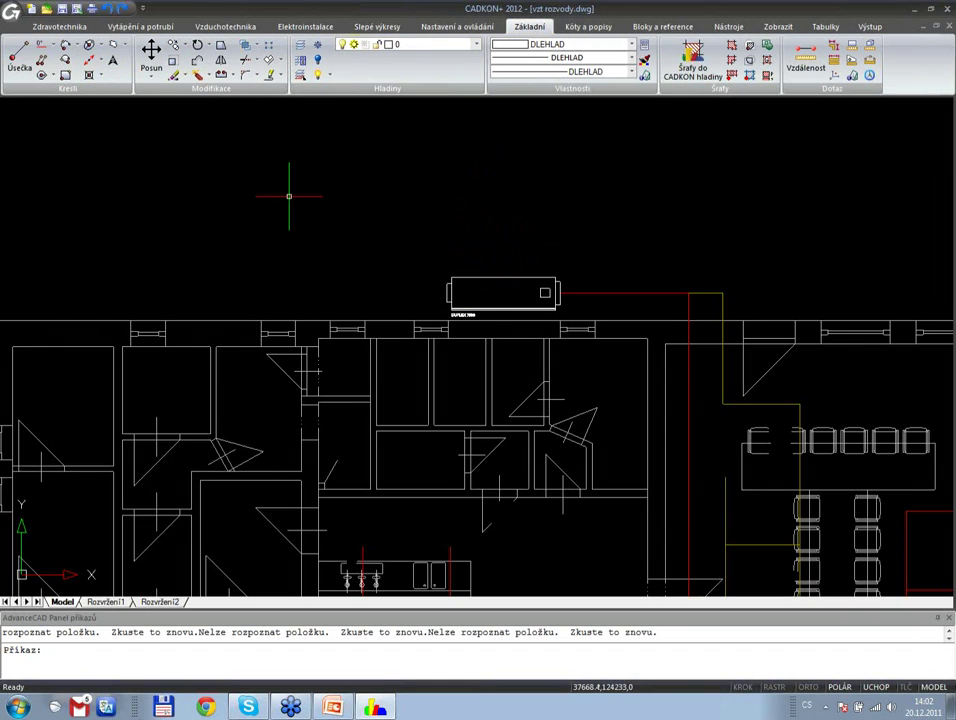
pyautogui.write('kop')
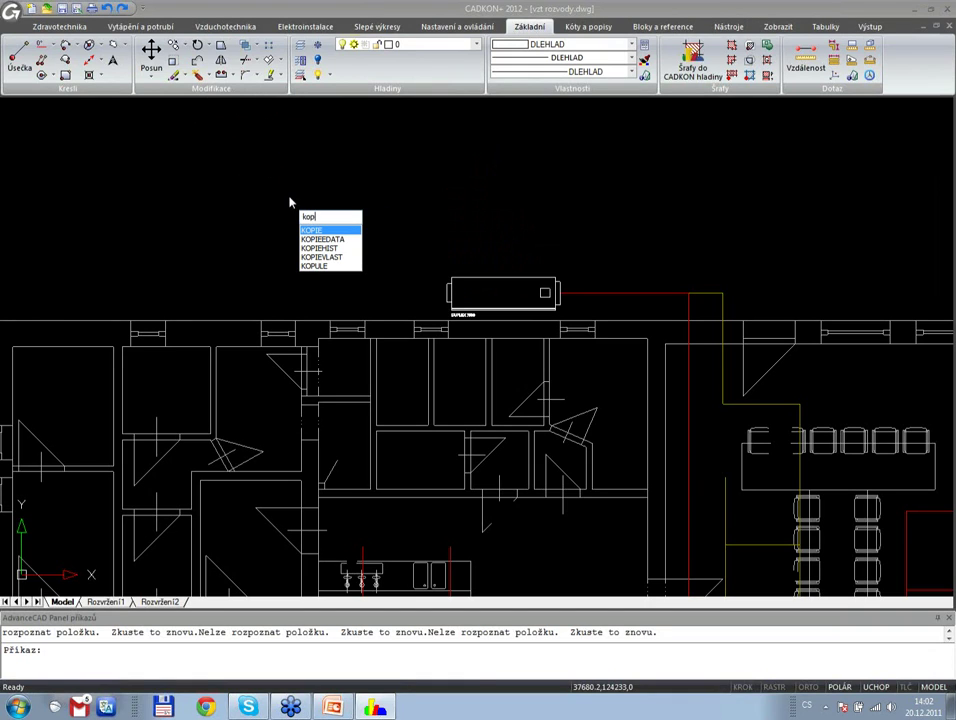
pyautogui.press('Return')
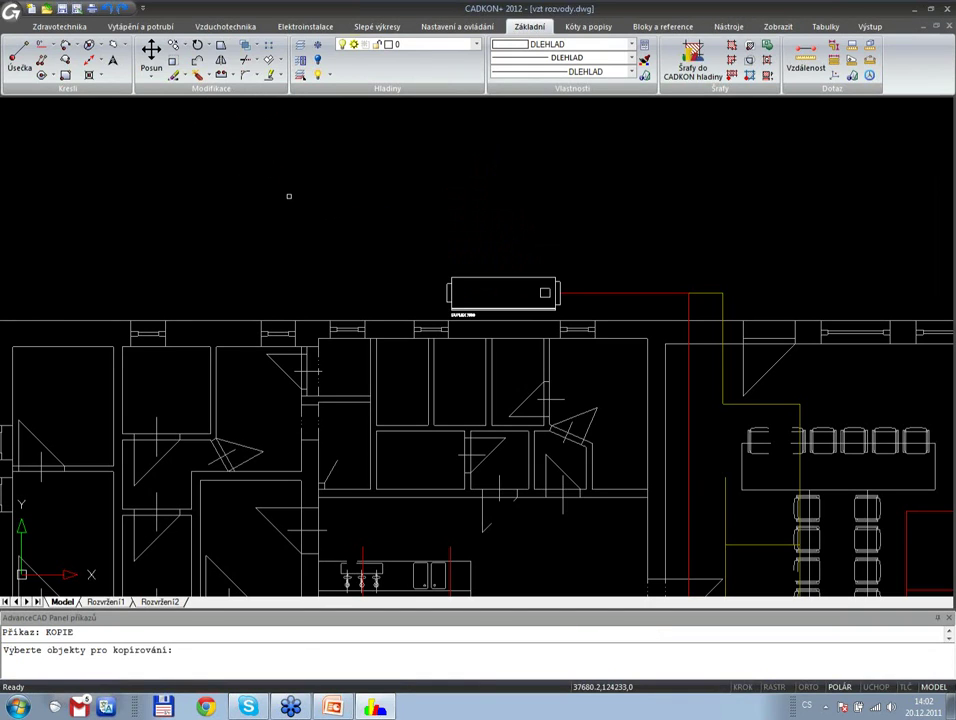
pyautogui.press('Escape')
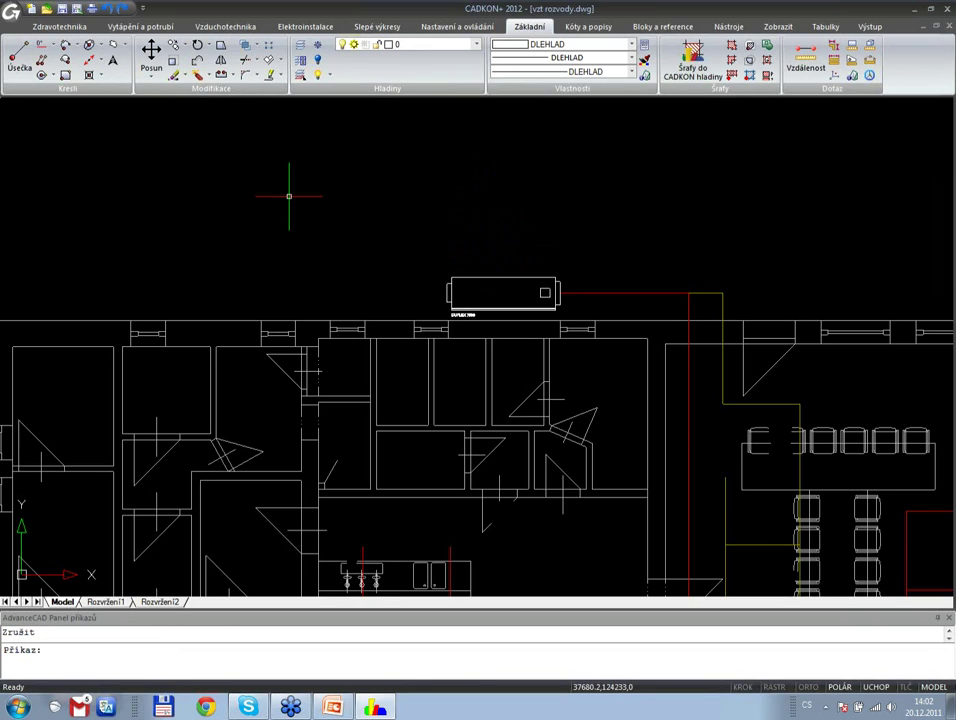
pyautogui.write('posu')
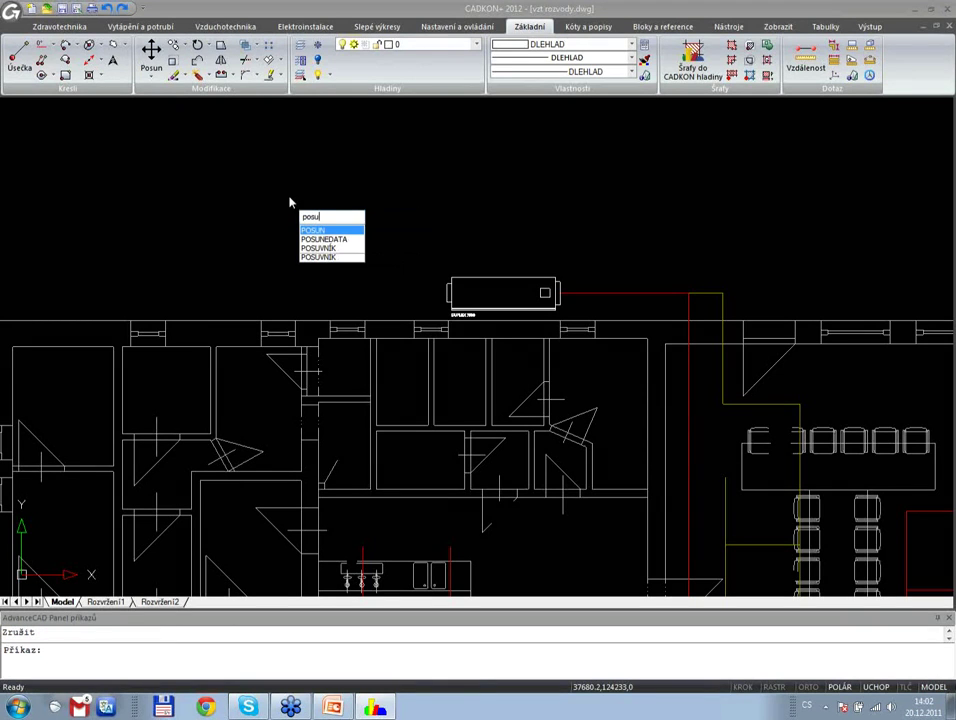
pyautogui.press('Return')
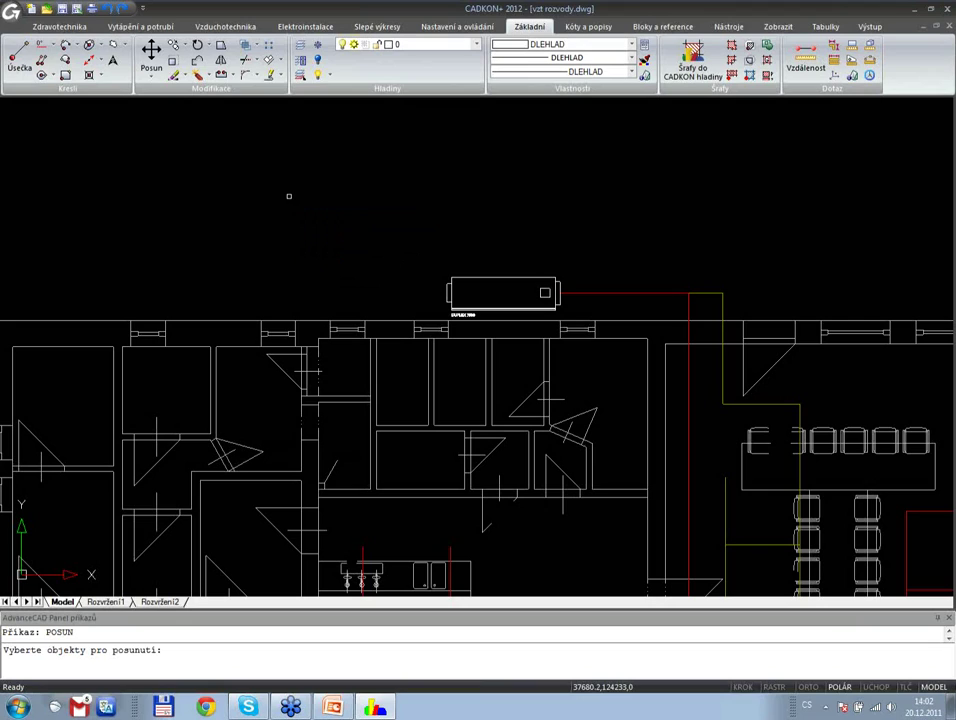
pyautogui.press('Escape')
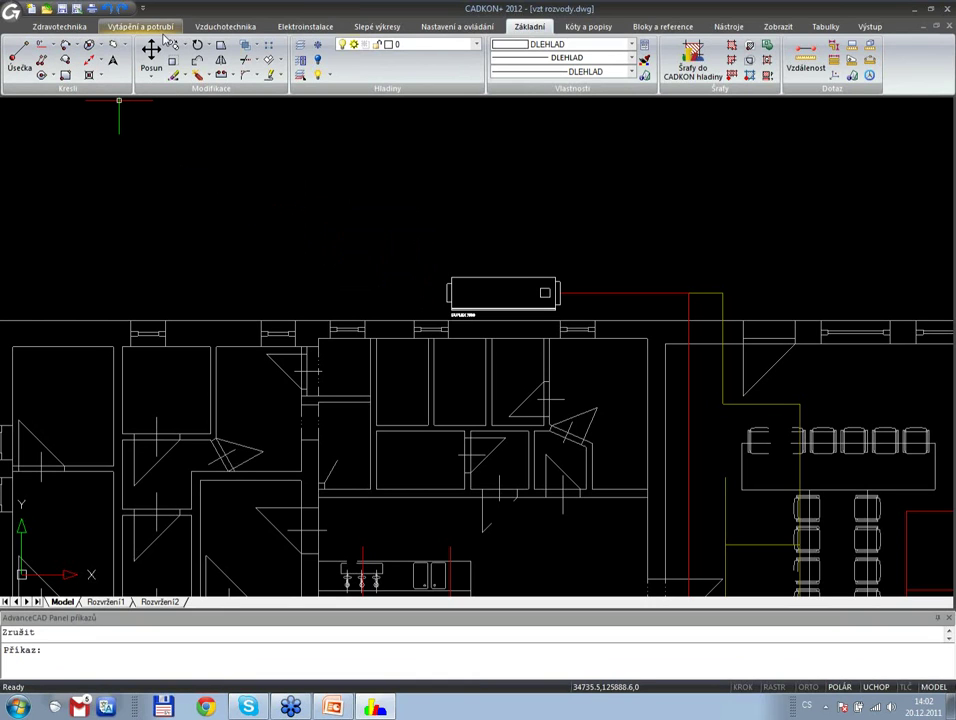
pyautogui.click(217, 28)
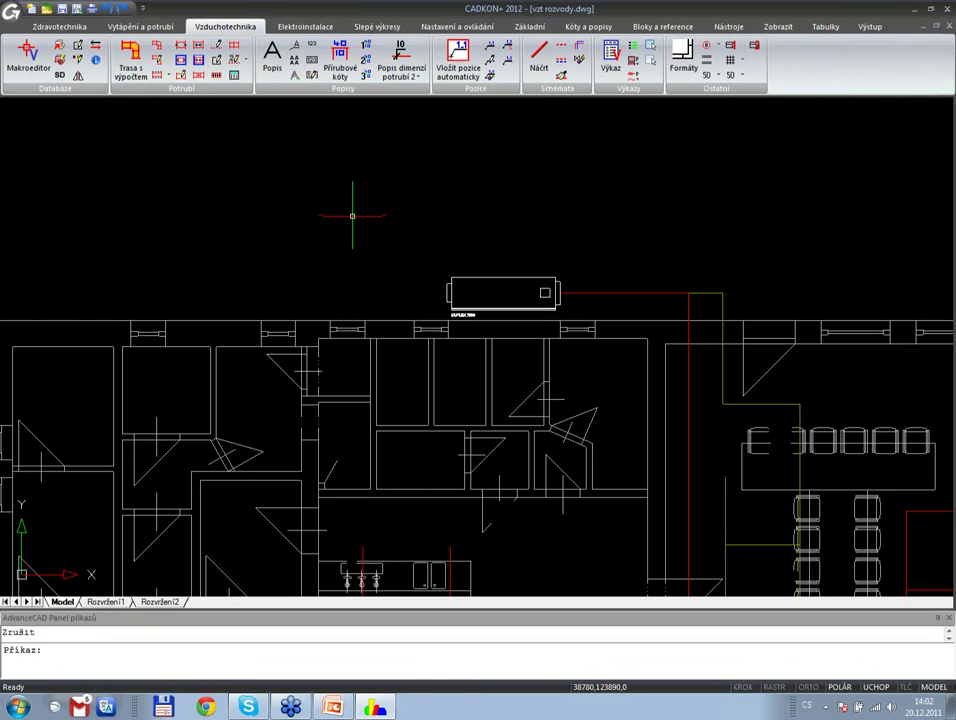
# - Bring the upper duct area into view and open the Vzduchotechnika Makroeditor parts library
pyautogui.moveTo(510, 325); pyautogui.dragTo(182, 178, button='middle')
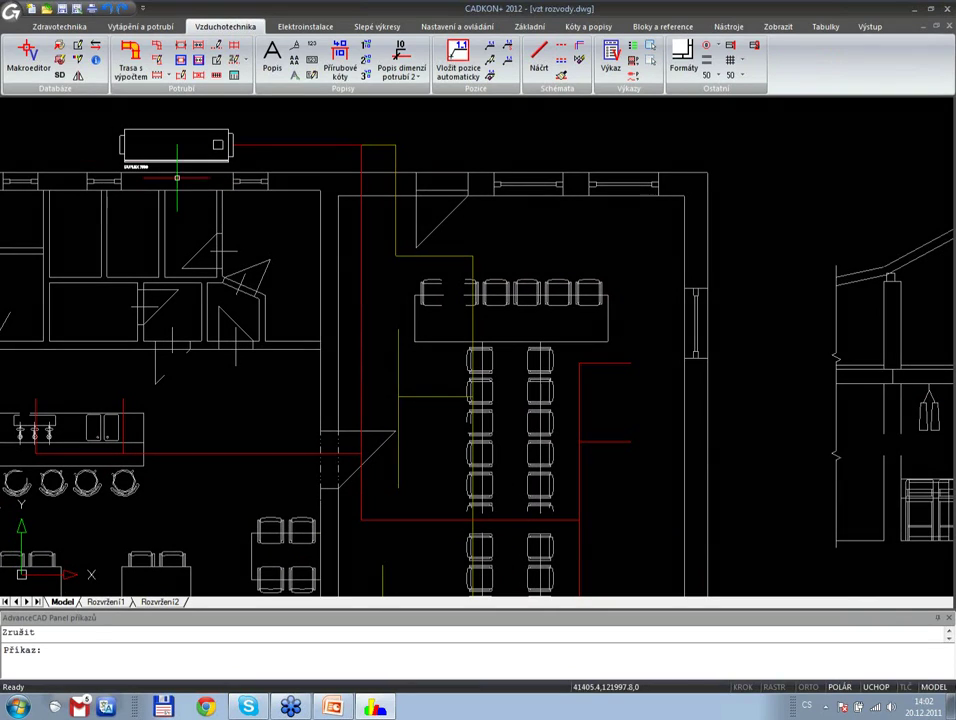
pyautogui.click(30, 64)
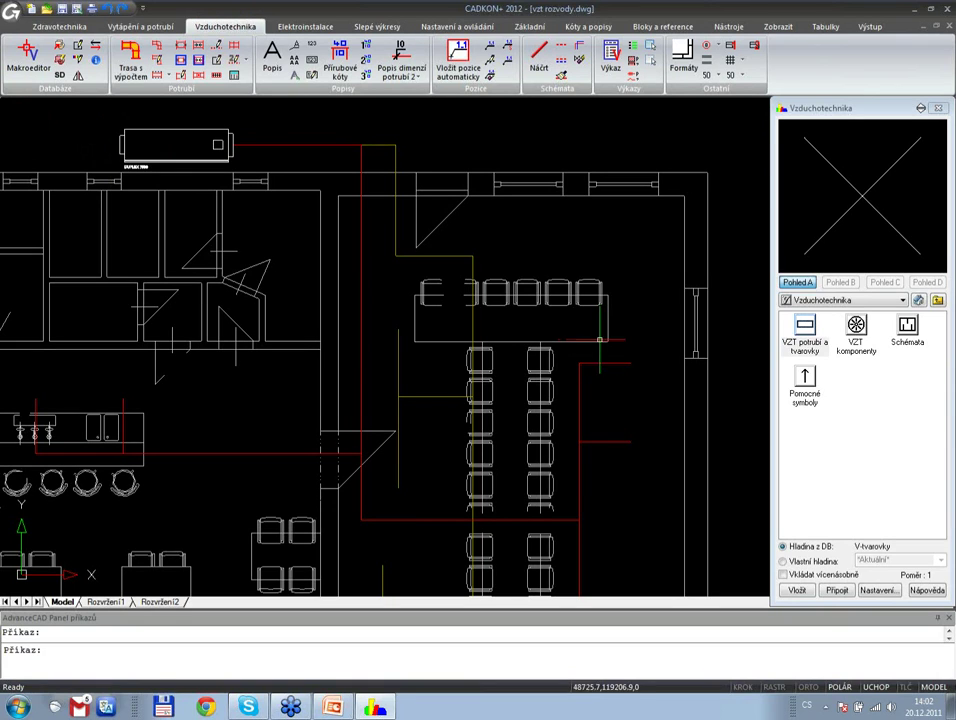
# - Browse VZT potrubí a tvarovky > Čtyřhranné potrubí > Odbočky s přechodem, previewing several Odbočka variants
pyautogui.doubleClick(805, 326)
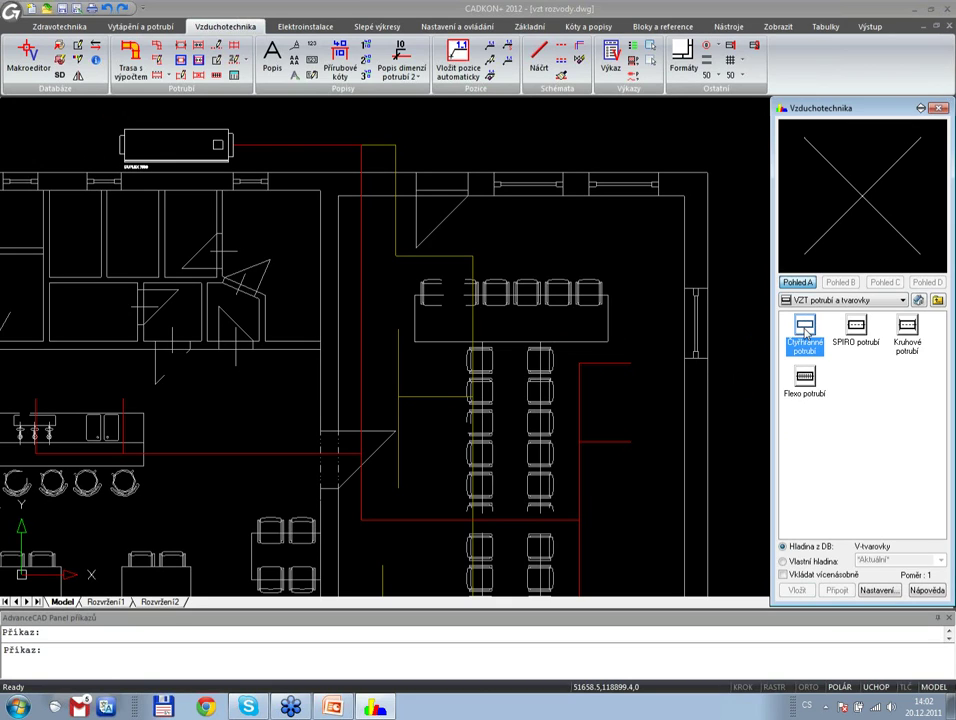
pyautogui.doubleClick(802, 330)
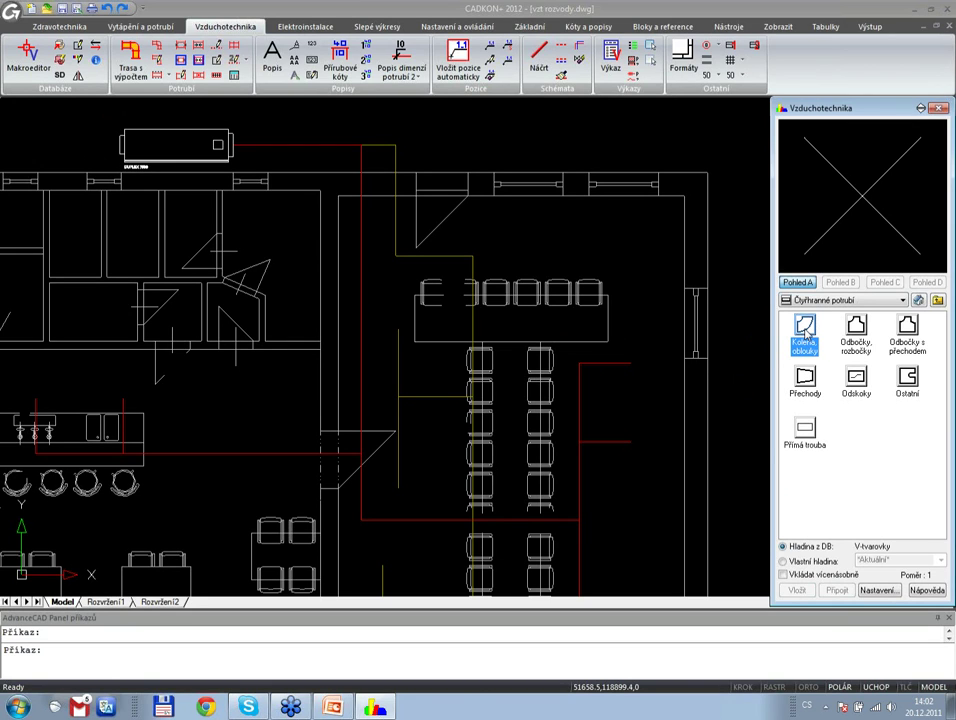
pyautogui.doubleClick(907, 326)
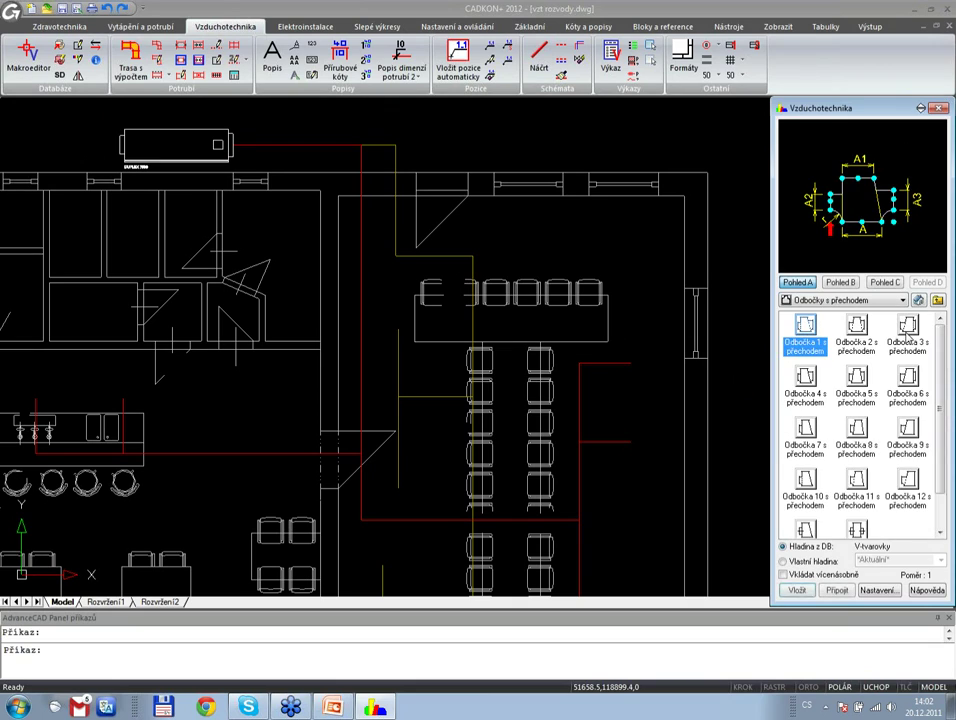
pyautogui.click(858, 380)
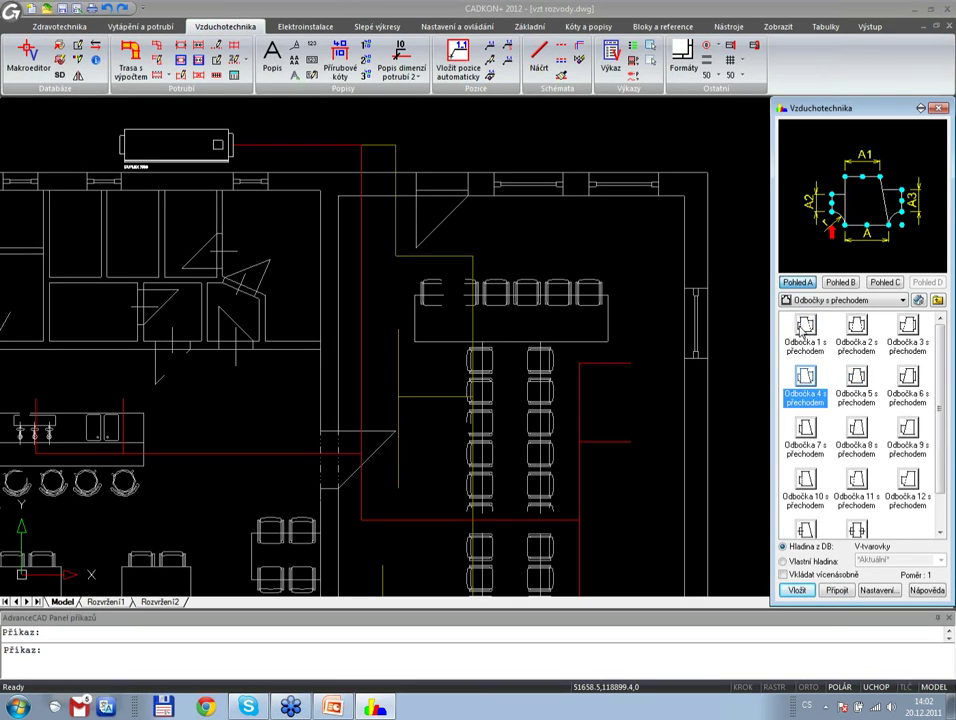
pyautogui.click(805, 326)
pyautogui.click(856, 326)
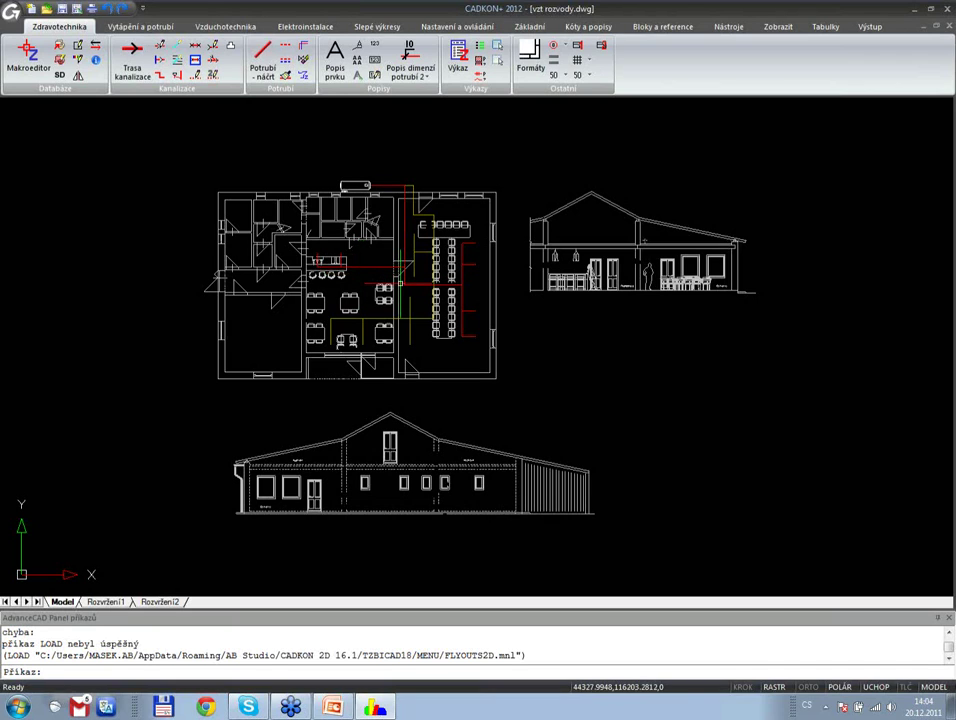
pyautogui.scroll(3, 385, 265)
# - Run Trasa s výpočtem on the yellow supply duct lines, then dismiss the locked-layer warning
pyautogui.moveTo(385, 265); pyautogui.dragTo(275, 351, button='middle')
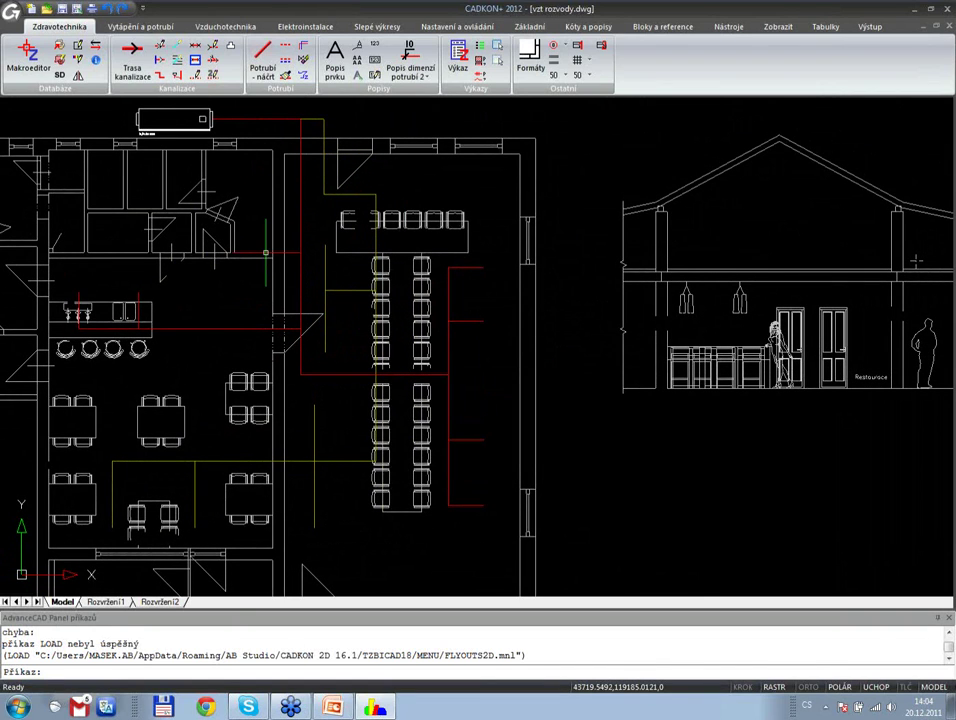
pyautogui.click(225, 26)
pyautogui.click(130, 56)
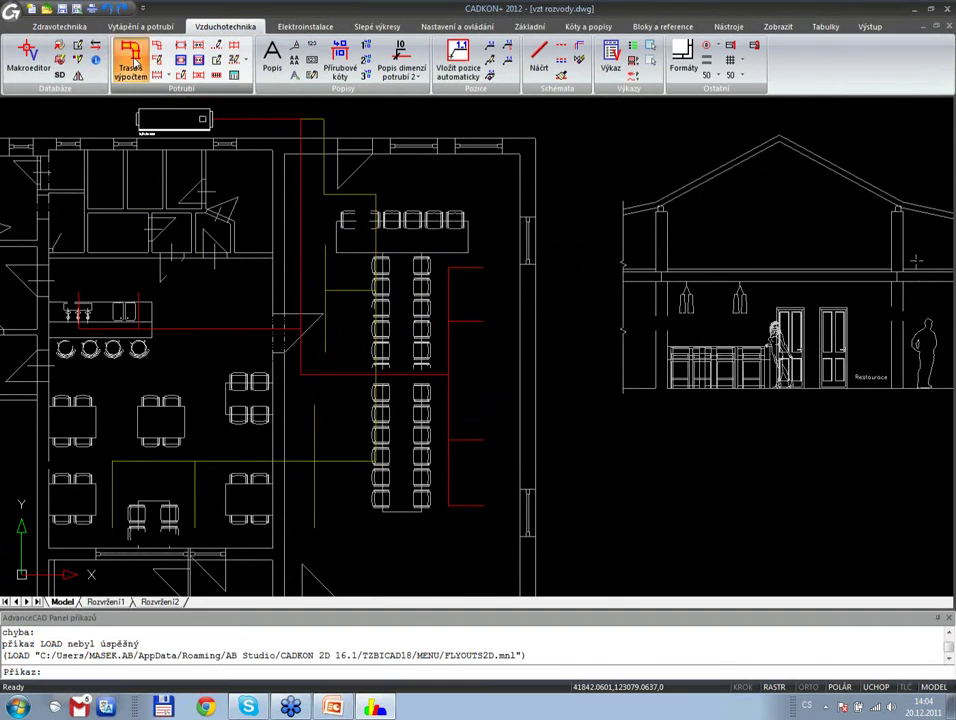
pyautogui.click(430, 404)
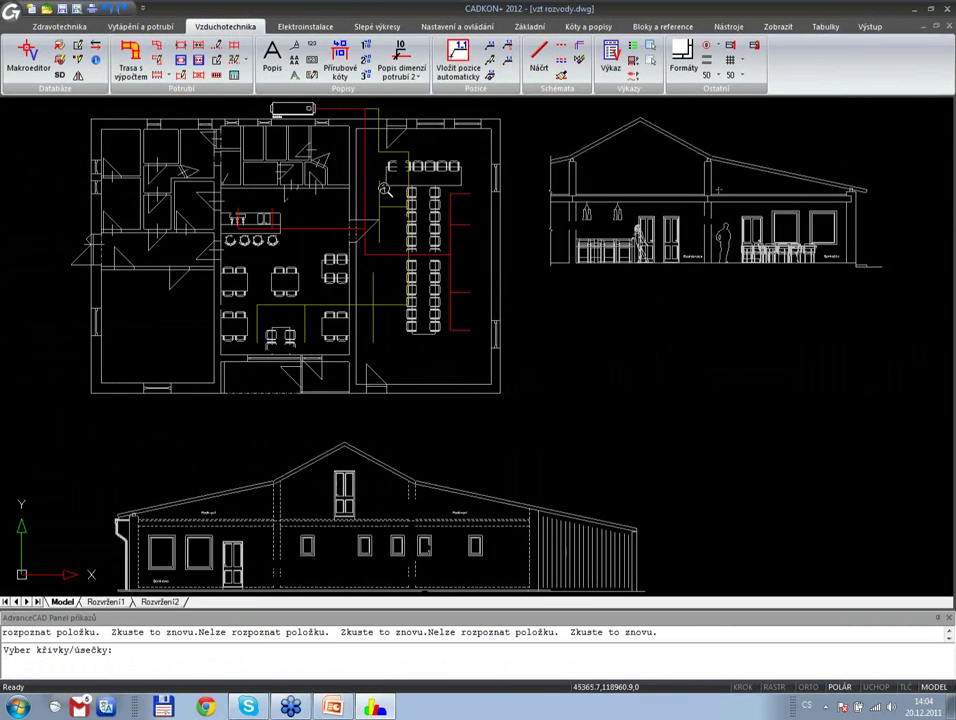
pyautogui.scroll(3, 335, 248)
pyautogui.click(273, 241)
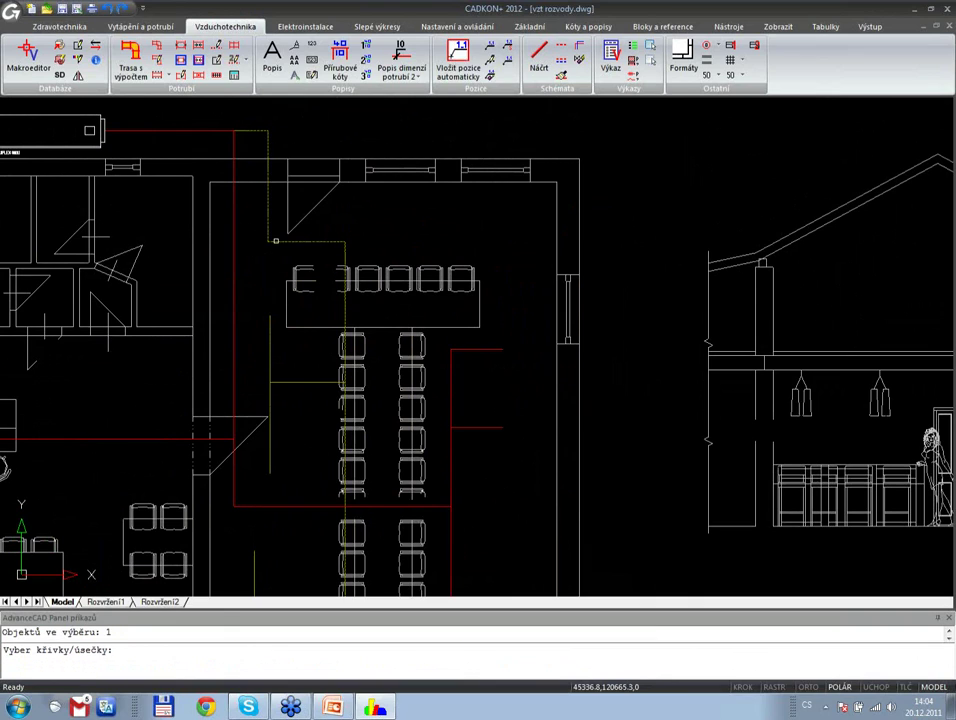
pyautogui.click(270, 381)
pyautogui.click(336, 423)
pyautogui.press('Return')
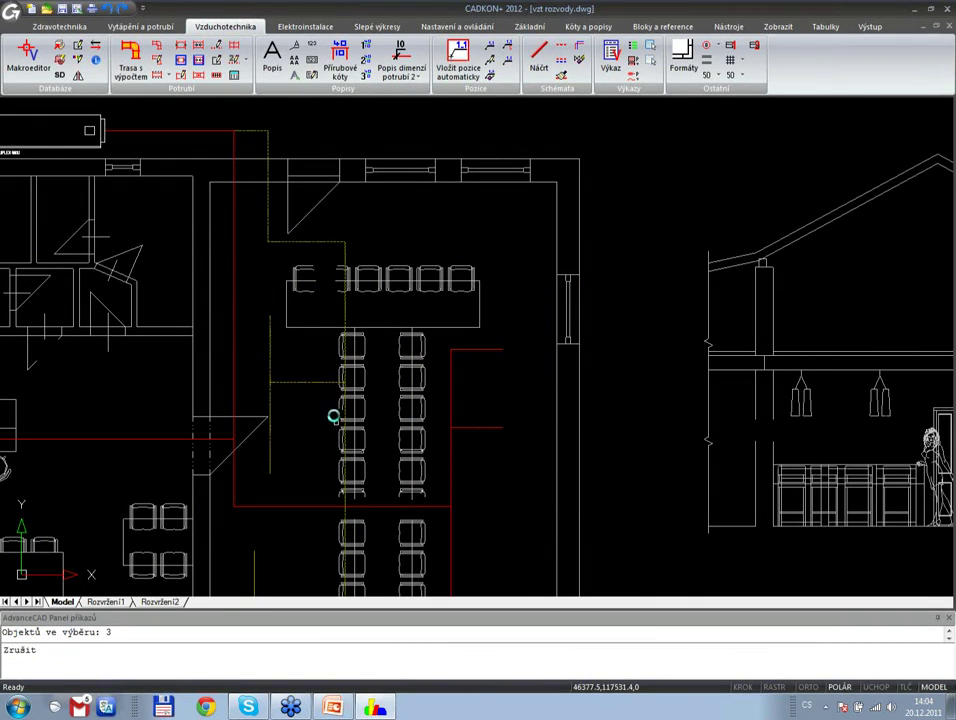
pyautogui.click(553, 400)
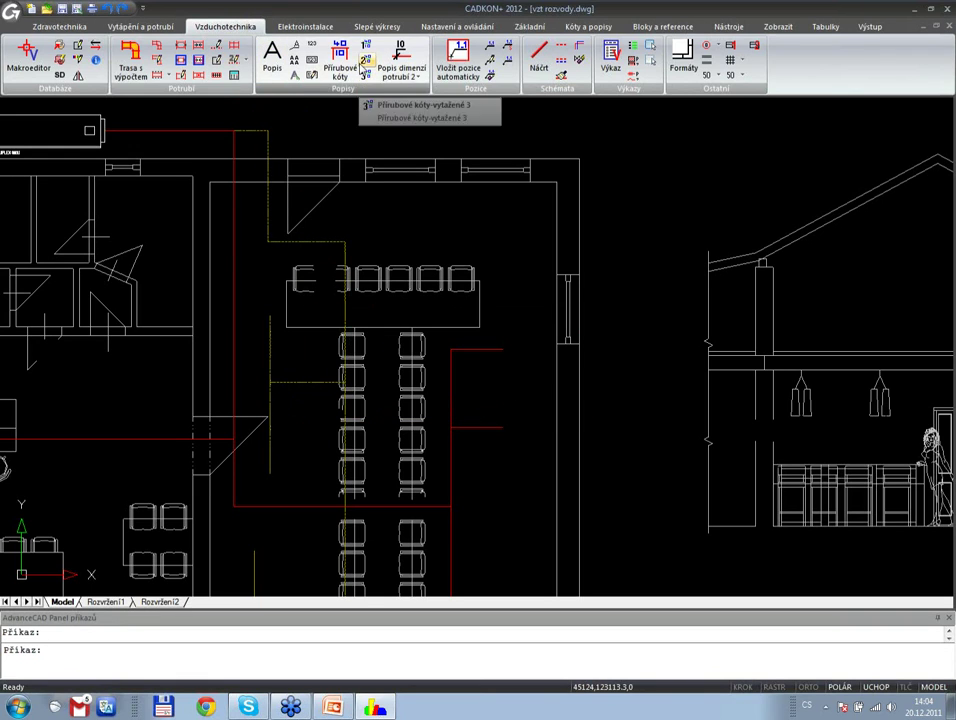
# - Rerun Trasa s výpočtem, crossing-select all duct polylines and confirm to load the network calculation
pyautogui.click(131, 56)
pyautogui.moveTo(278, 419); pyautogui.dragTo(358, 209, button='middle')
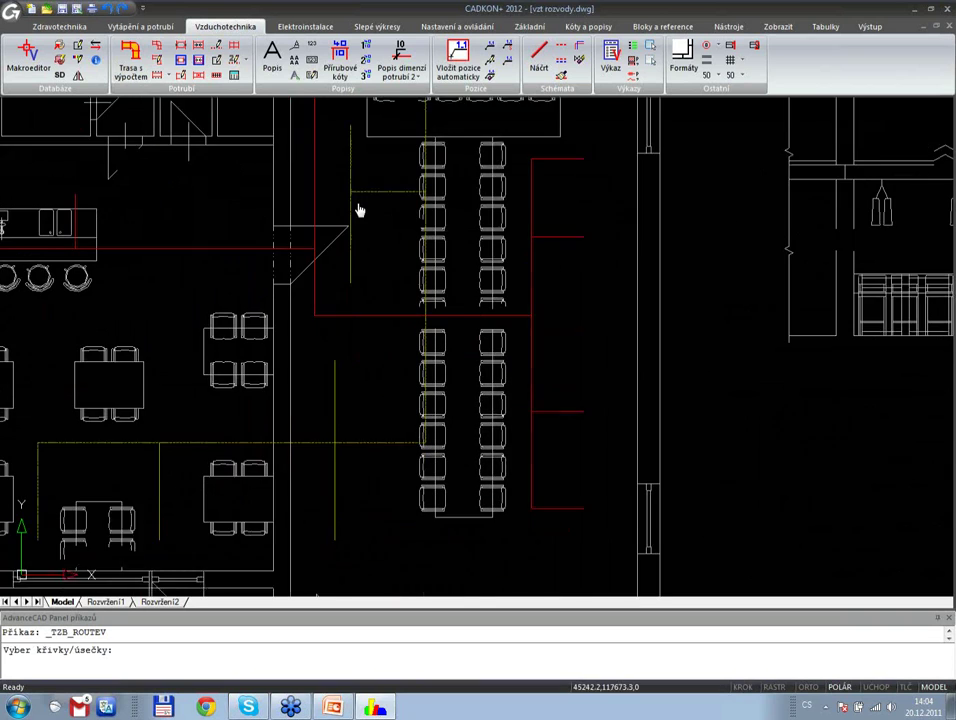
pyautogui.click(597, 523)
pyautogui.click(547, 143)
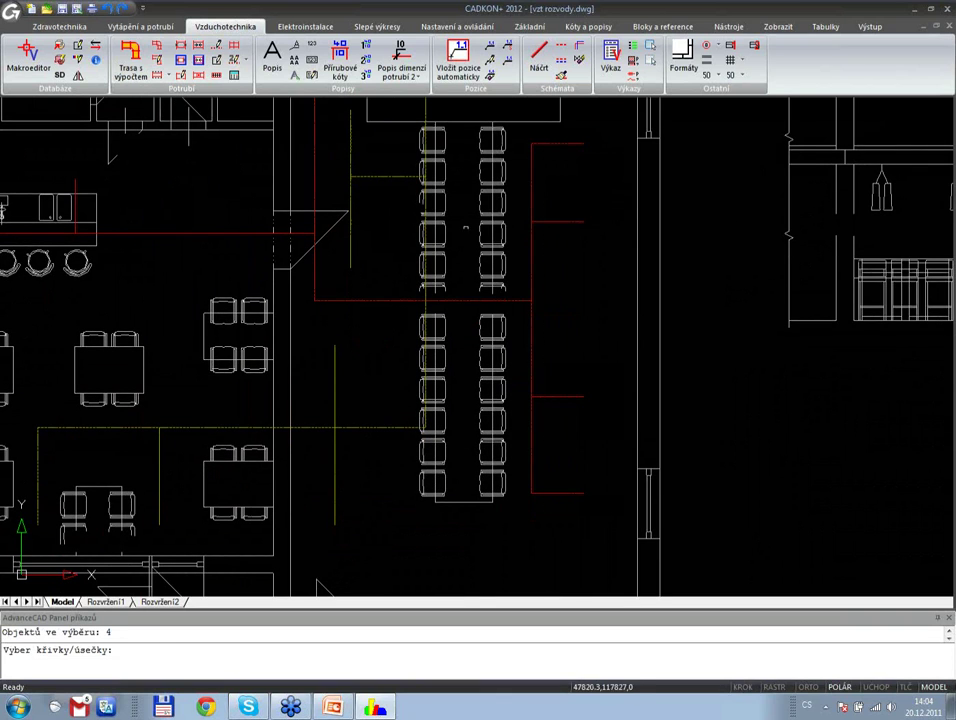
pyautogui.press('Return')
pyautogui.click(270, 340)
pyautogui.click(280, 335)
pyautogui.scroll(-3, 275, 337)
pyautogui.scroll(2, 275, 337)
pyautogui.moveTo(275, 337); pyautogui.dragTo(283, 369, button='middle')
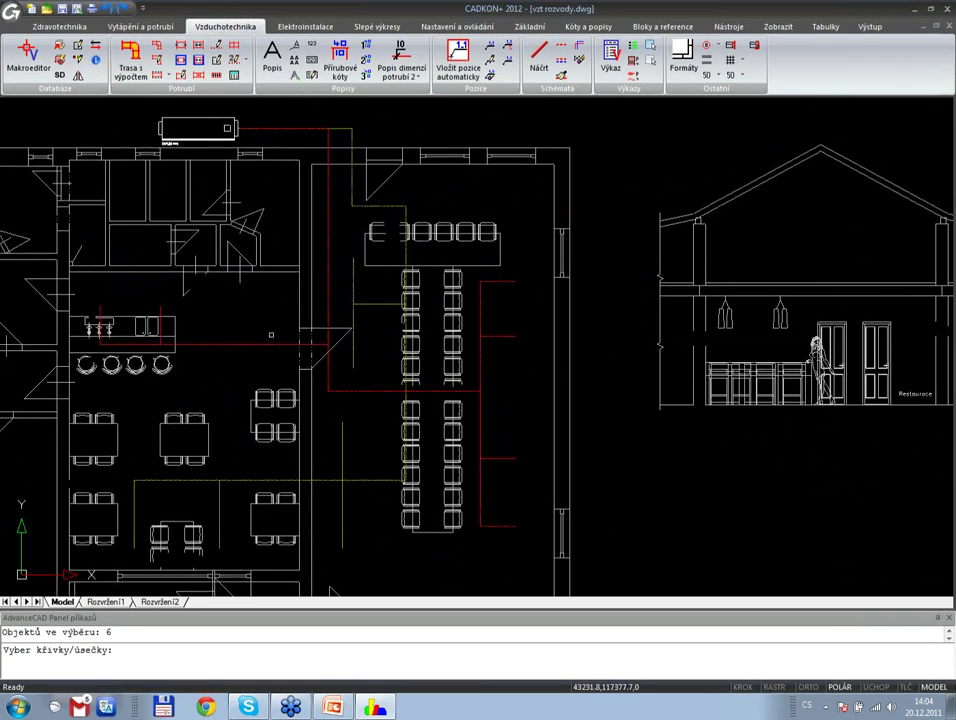
pyautogui.press('Return')
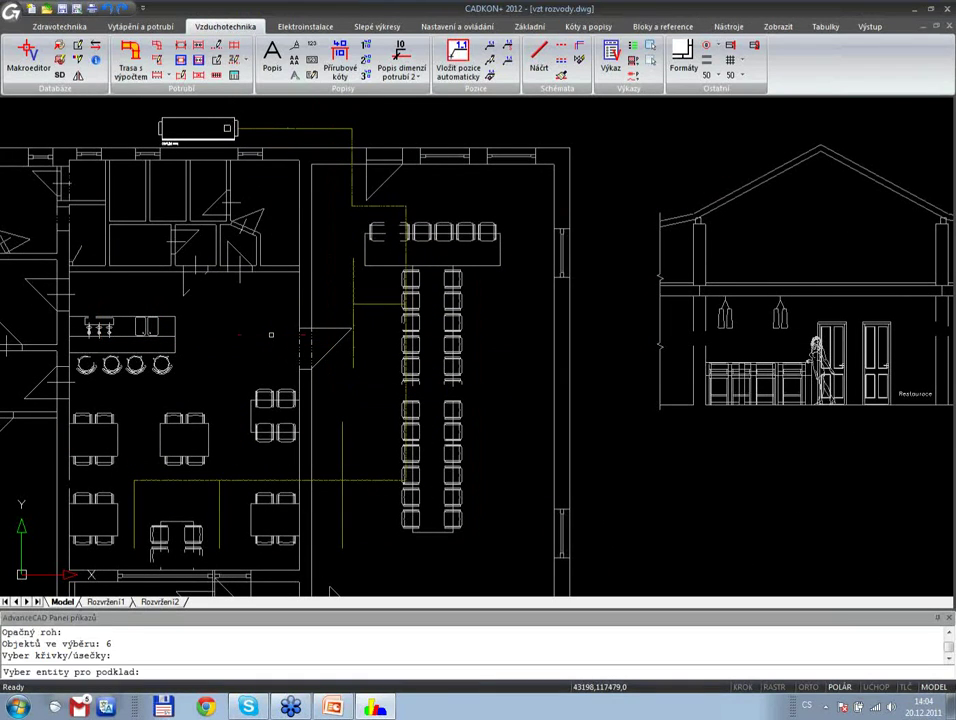
pyautogui.press('Return')
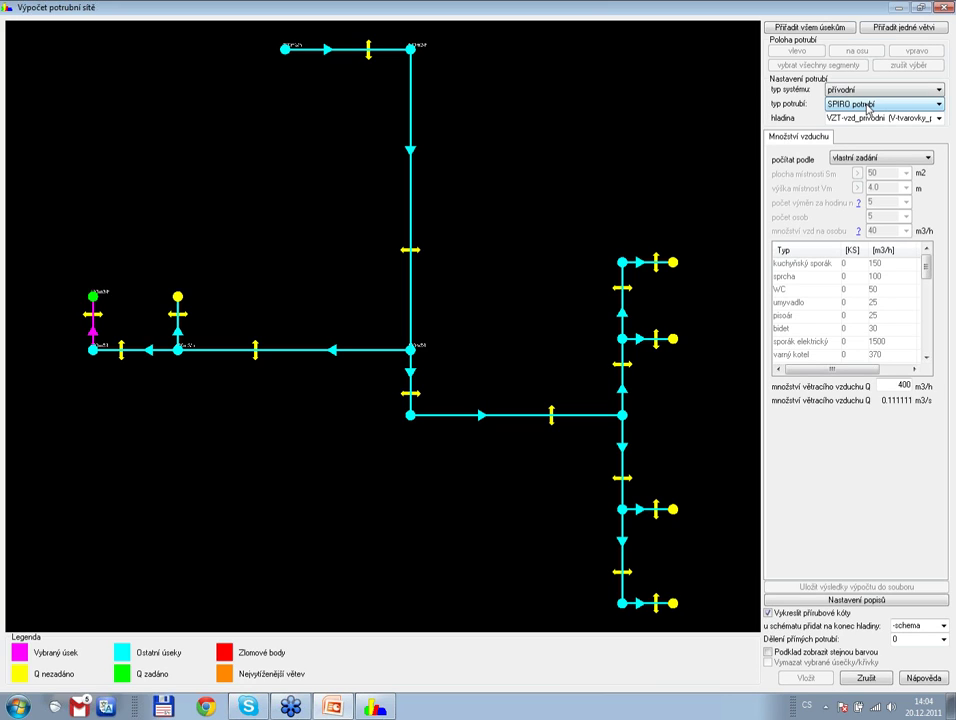
# - Assign 400 m3/h to each of the five outlet branches of the supply network
pyautogui.click(872, 158)
pyautogui.scroll(1, 122, 318)
pyautogui.scroll(1, 122, 316)
pyautogui.scroll(2, 122, 315)
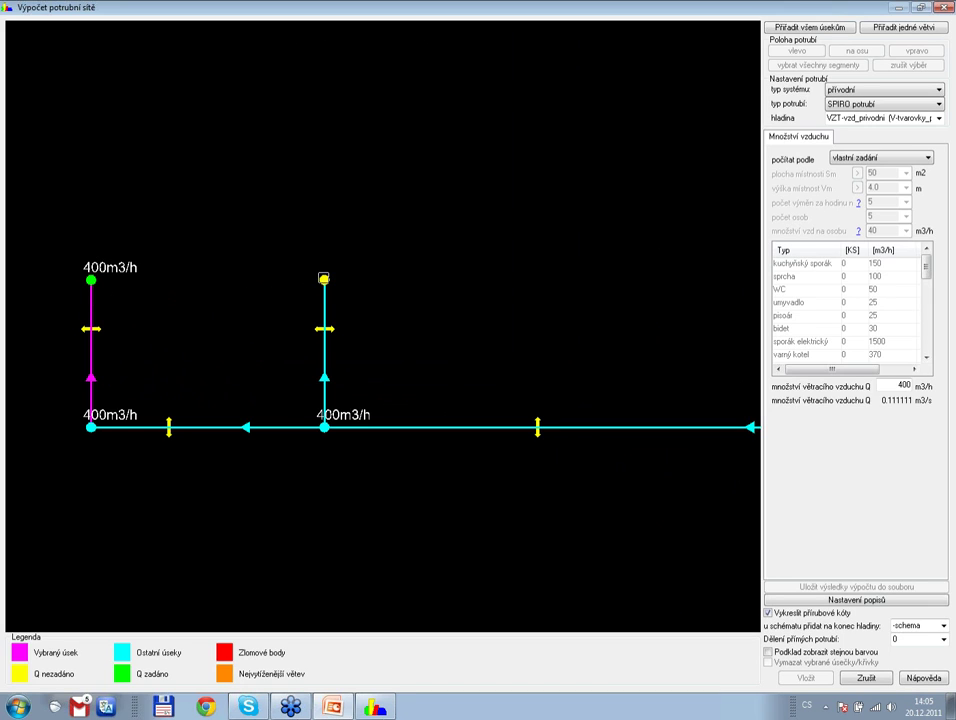
pyautogui.click(325, 279)
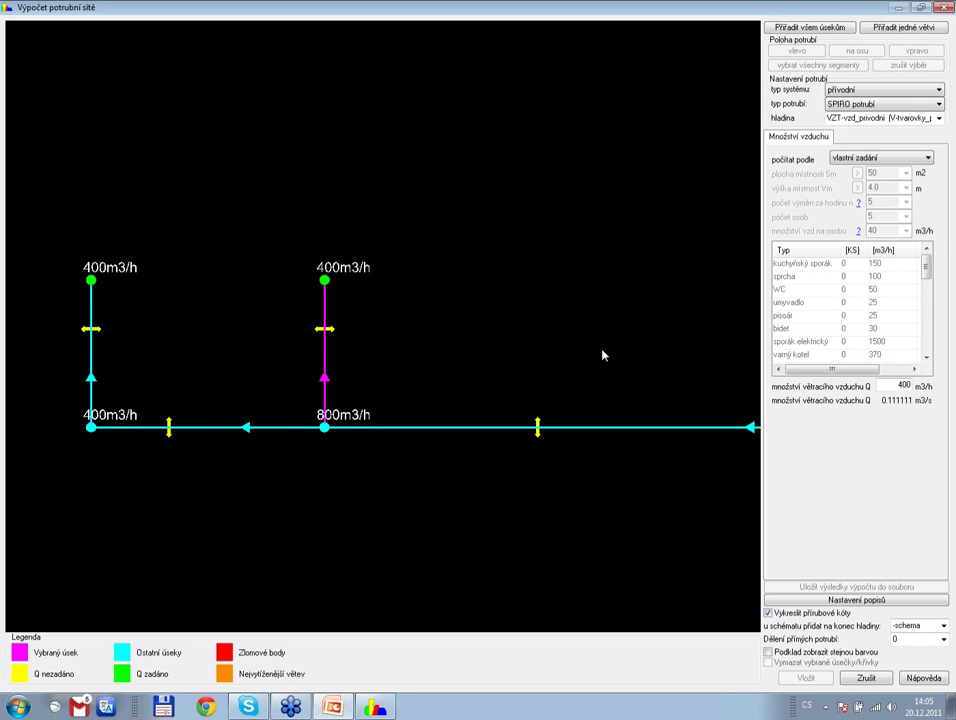
pyautogui.scroll(2, 173, 314)
pyautogui.scroll(2, 376, 370)
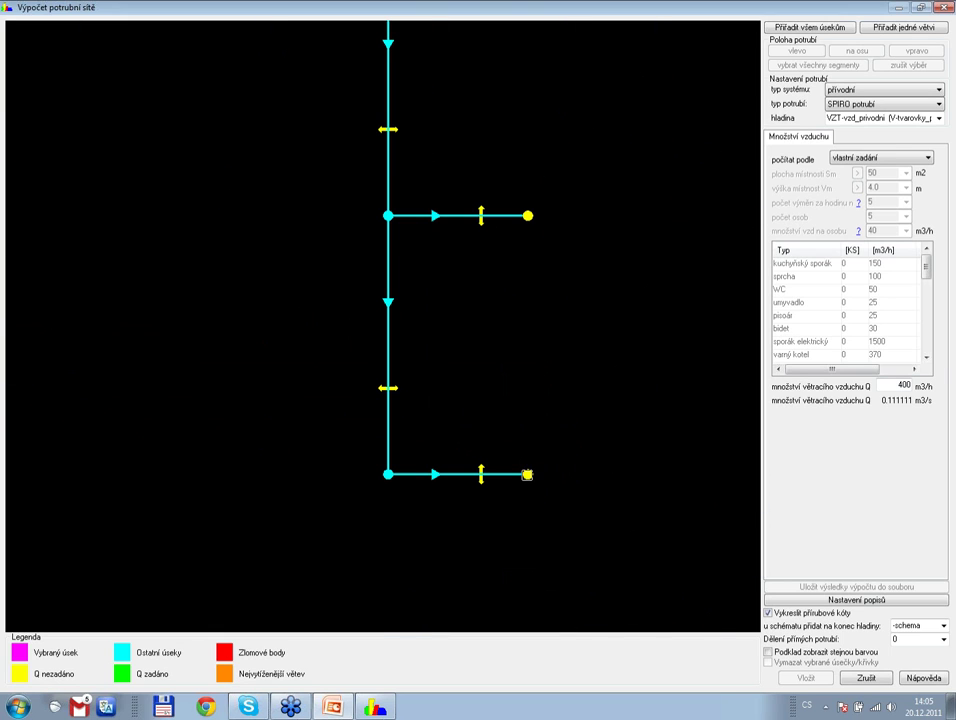
pyautogui.click(527, 474)
pyautogui.click(527, 221)
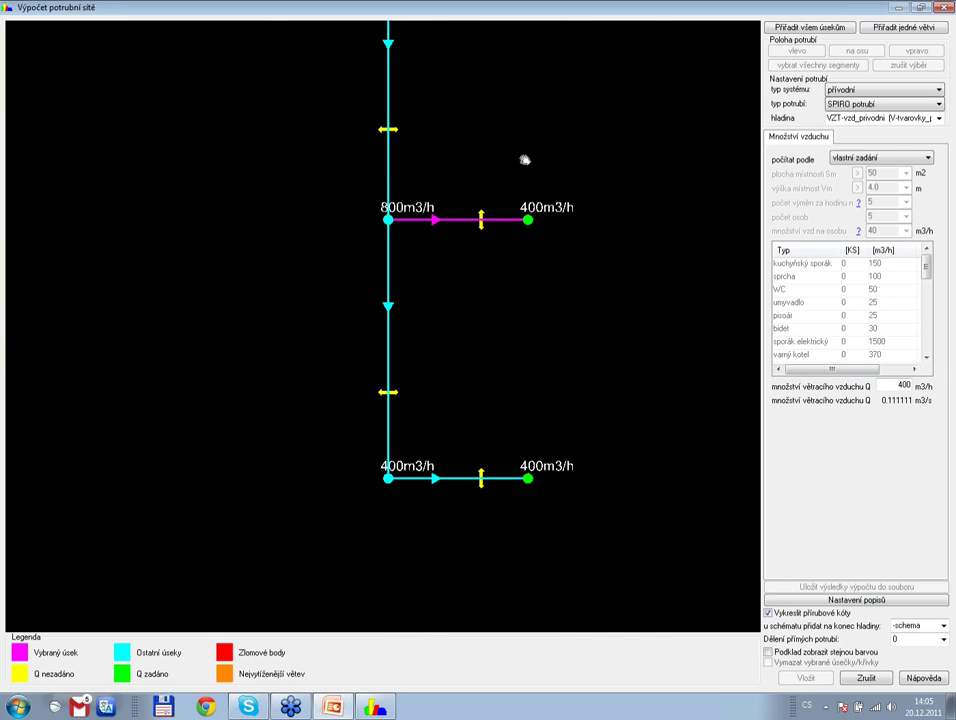
pyautogui.click(515, 335)
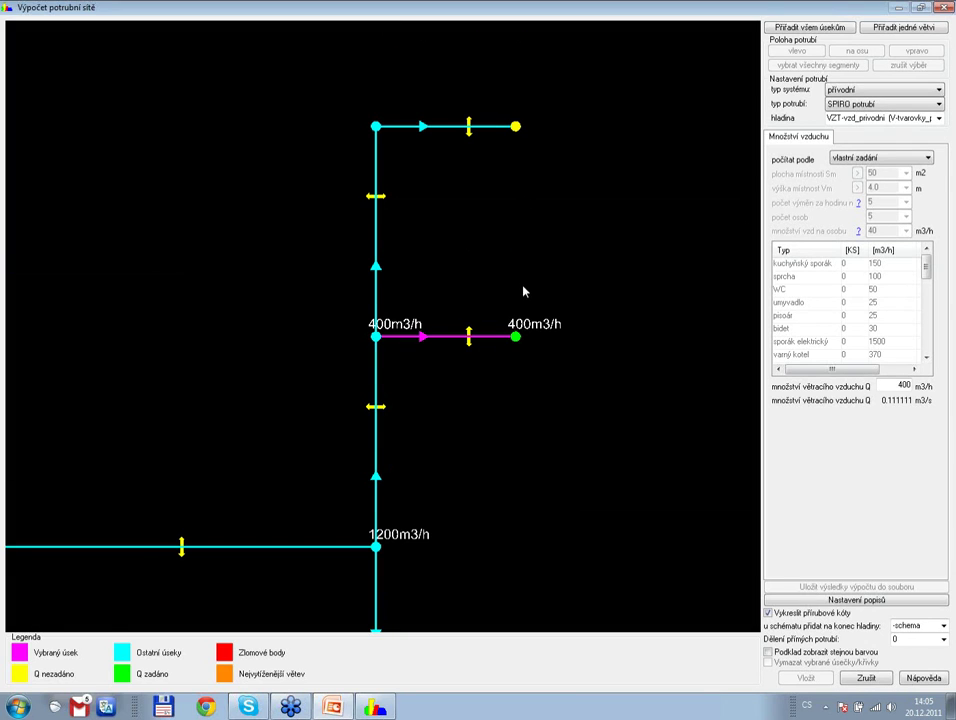
pyautogui.click(516, 129)
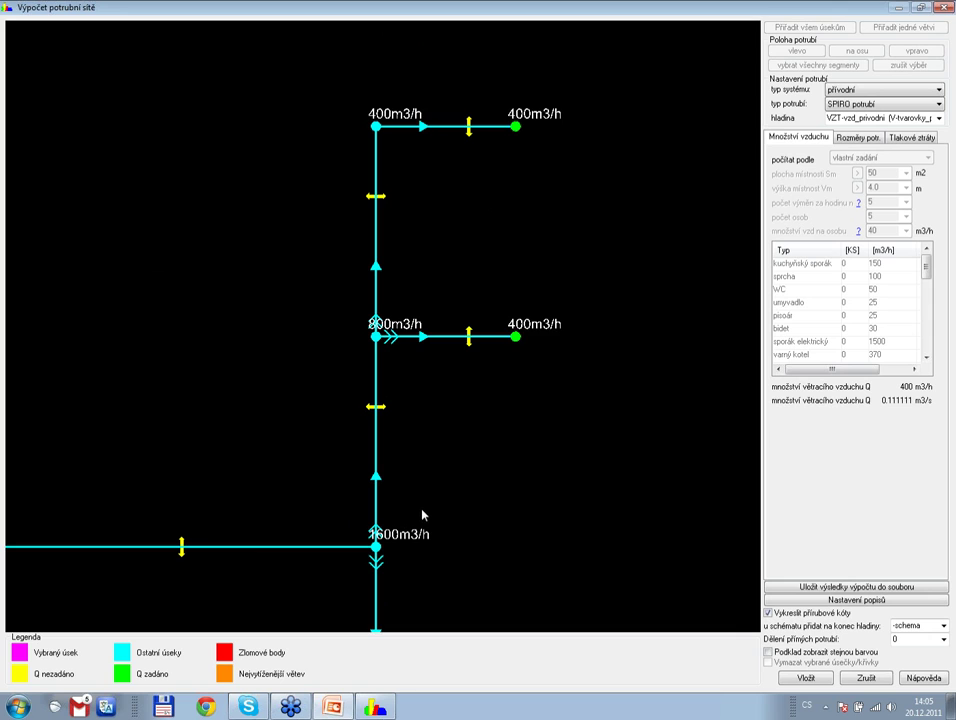
# - Pan over the rest of the network and show the Rozměry potr. pipe dimension settings
pyautogui.scroll(-1, 451, 473)
pyautogui.scroll(-1, 451, 473)
pyautogui.moveTo(446, 489)
pyautogui.mouseDown(button='middle')
pyautogui.moveTo(512, 352)
pyautogui.moveTo(619, 444)
pyautogui.mouseUp(button='middle')
pyautogui.scroll(-1, 512, 352)
pyautogui.scroll(-1, 566, 372)
pyautogui.scroll(-1, 621, 448)
pyautogui.scroll(-1, 623, 448)
pyautogui.click(859, 140)
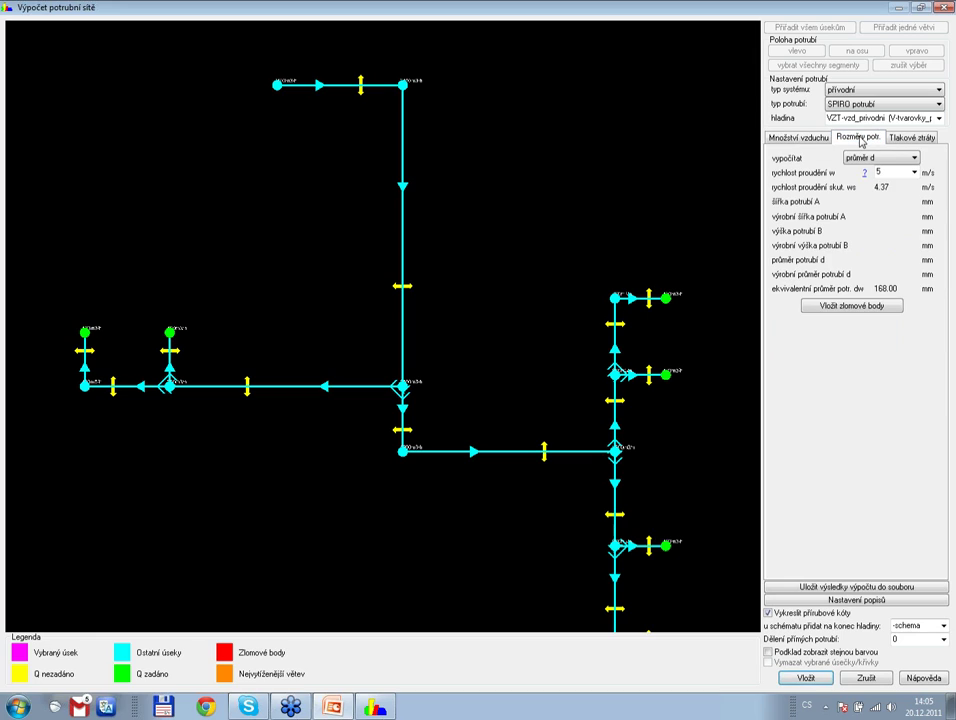
# - Size the duct segments at 5 m/s, choosing manufactured diameters 450 and 250 mm, and view pressure losses
pyautogui.click(898, 174)
pyautogui.click(402, 184)
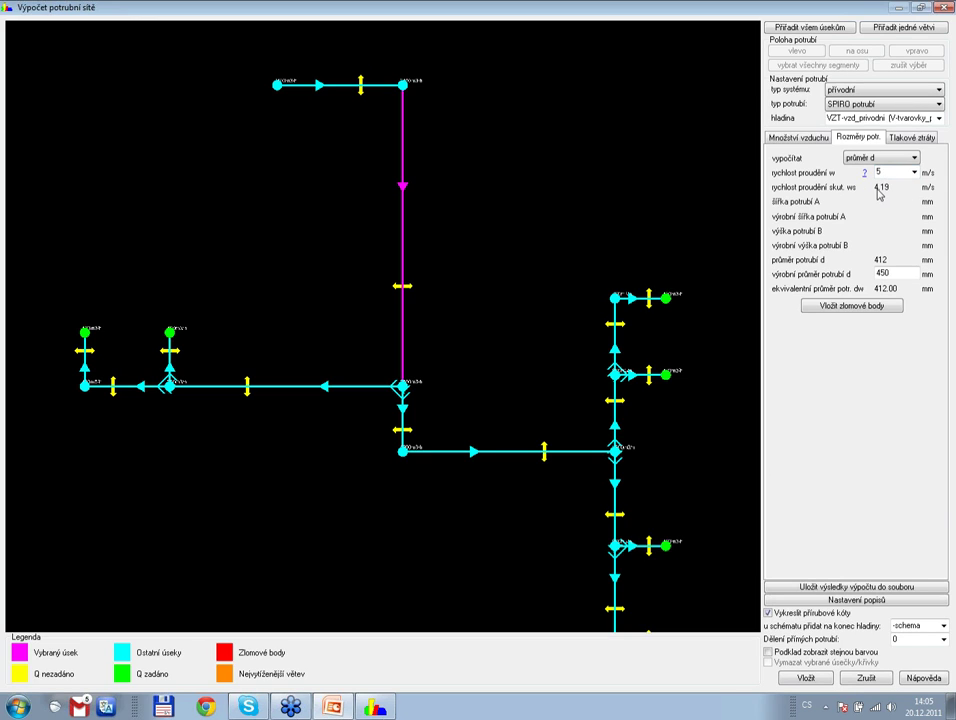
pyautogui.doubleClick(880, 273)
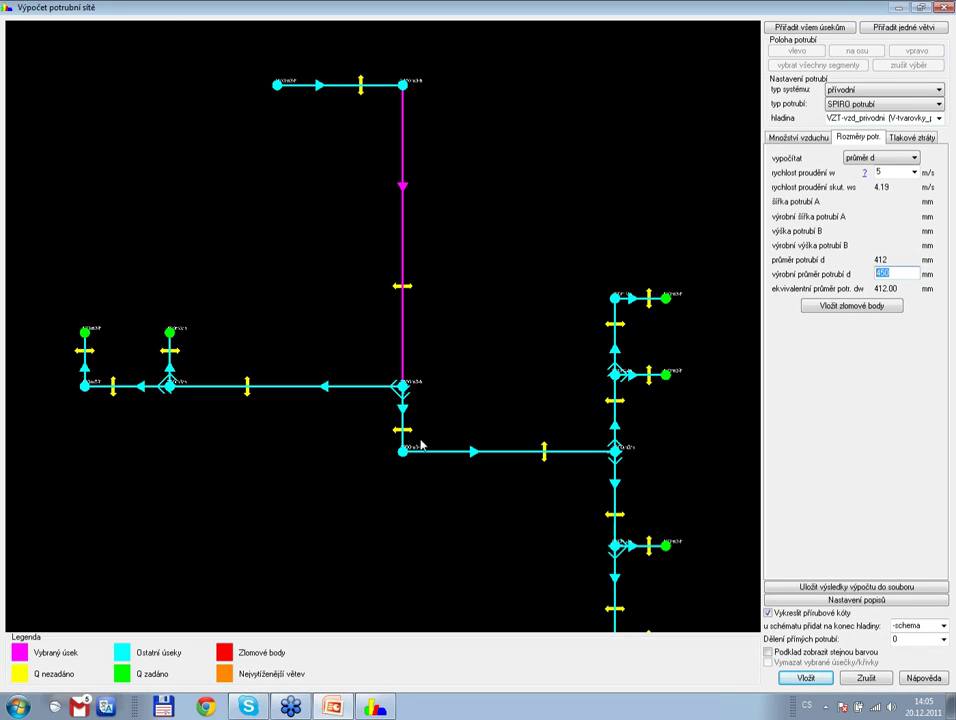
pyautogui.click(401, 412)
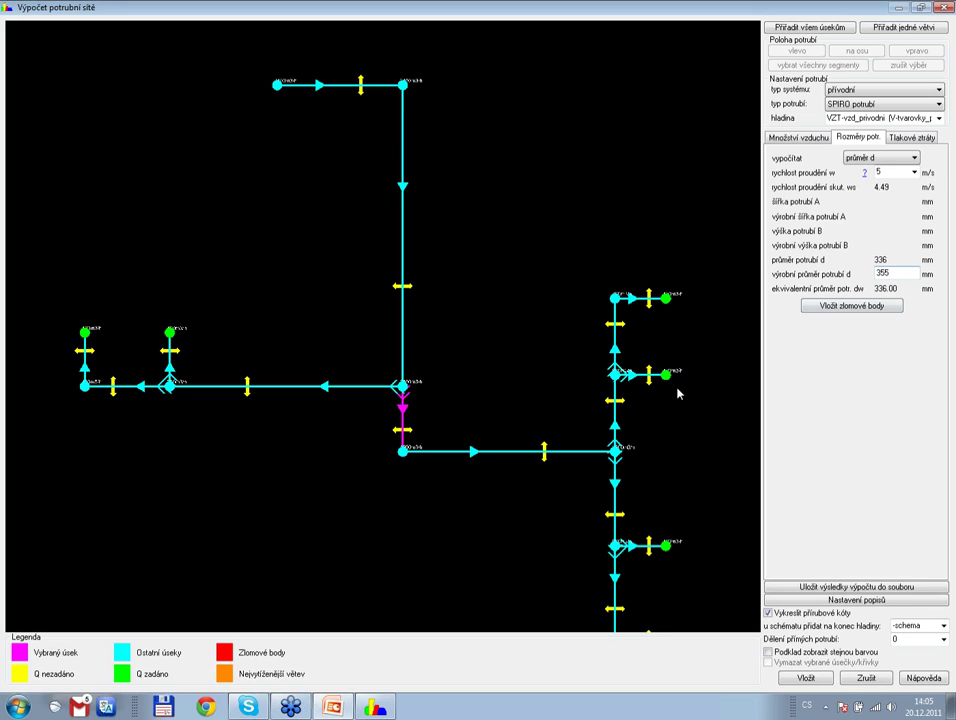
pyautogui.click(616, 408)
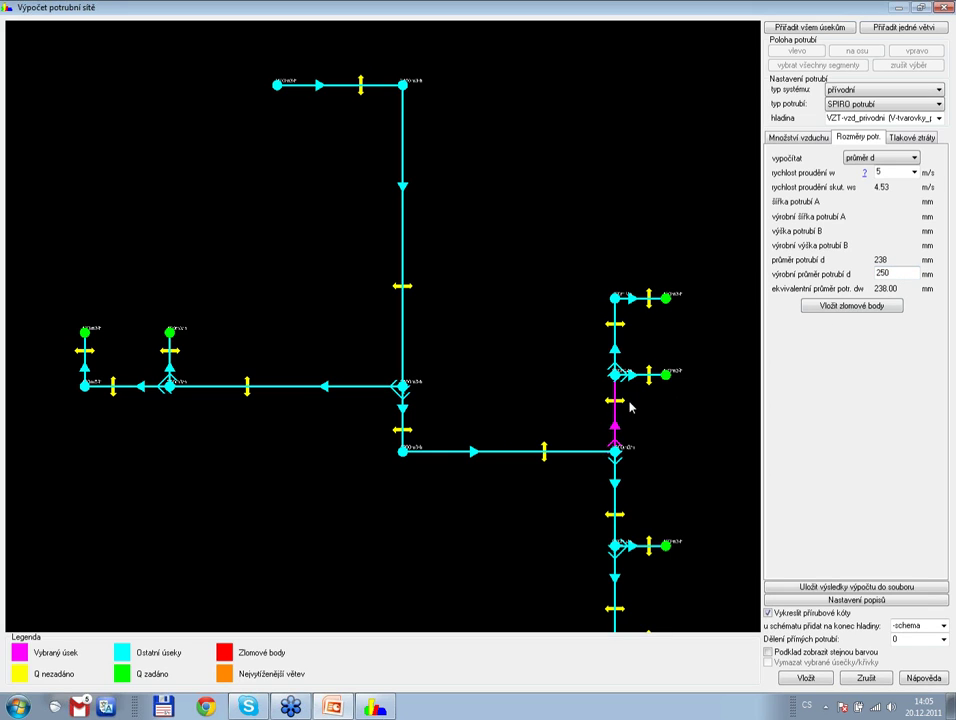
pyautogui.moveTo(897, 271); pyautogui.dragTo(867, 272)
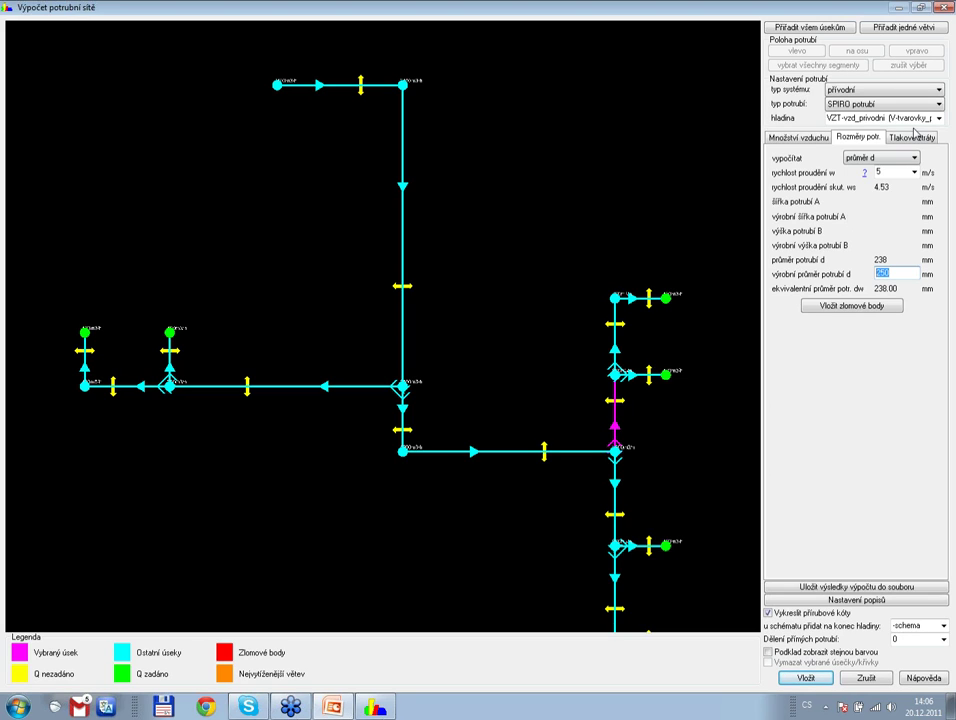
pyautogui.click(910, 137)
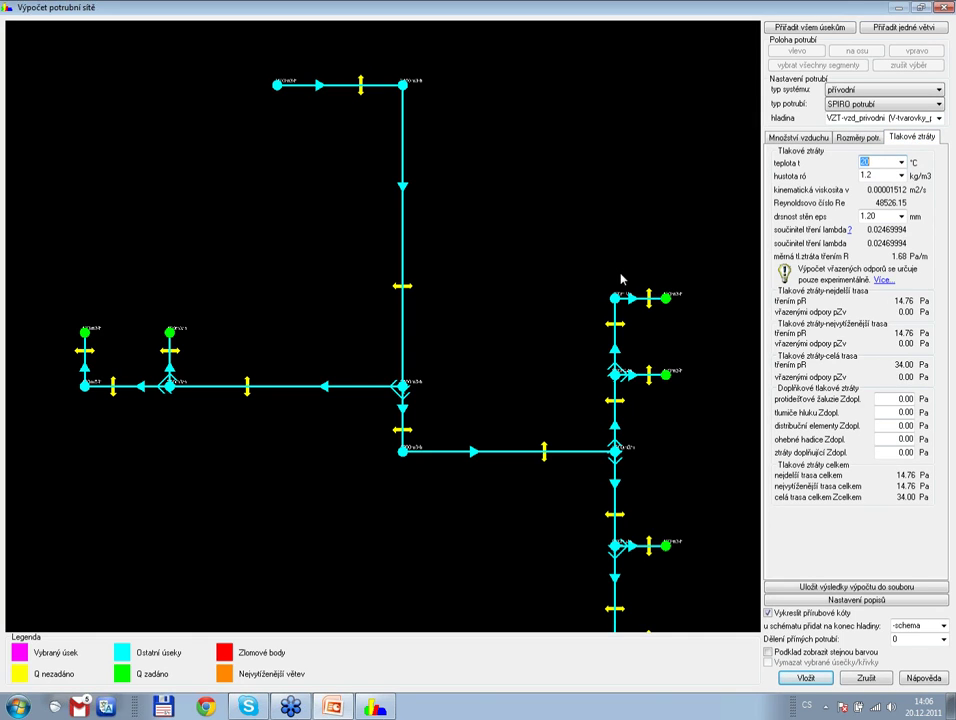
# - Switch between the pipe dimension, break point and pressure loss views of the network
pyautogui.click(857, 137)
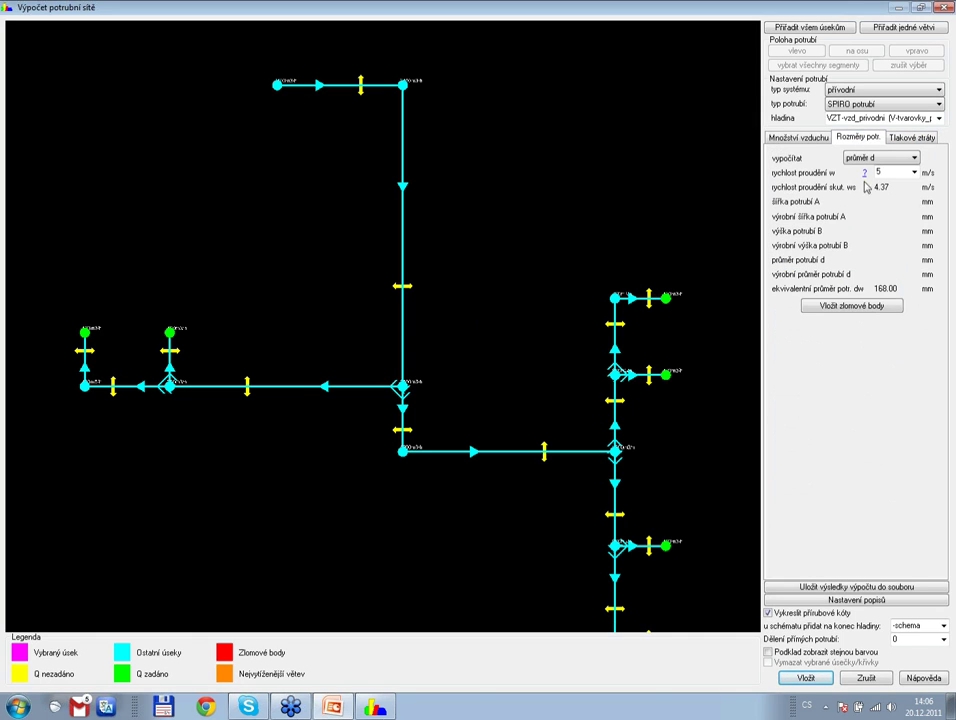
pyautogui.click(851, 305)
pyautogui.click(913, 138)
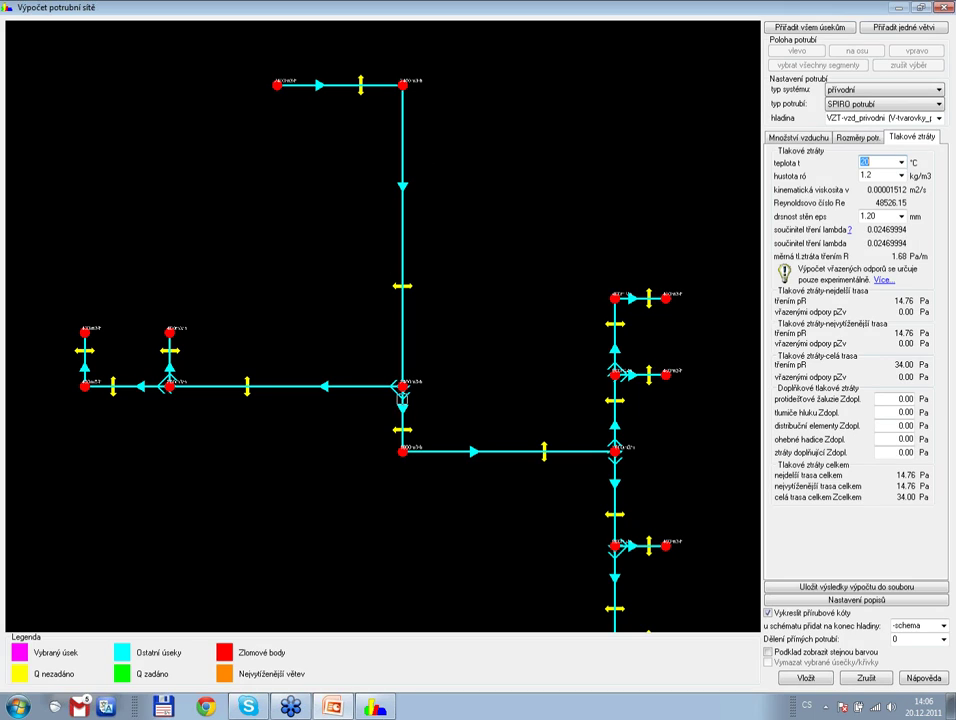
# - Put the second one-sided 90° SPIRO branch with transition (450/355/250 mm) on the central node
pyautogui.click(404, 388)
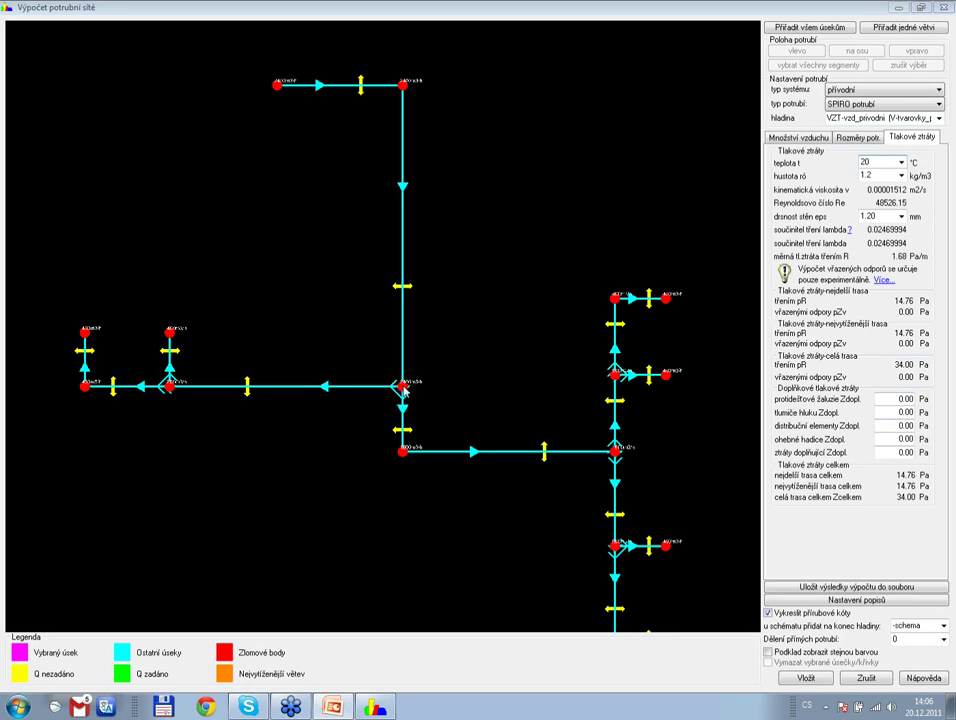
pyautogui.press('Down')
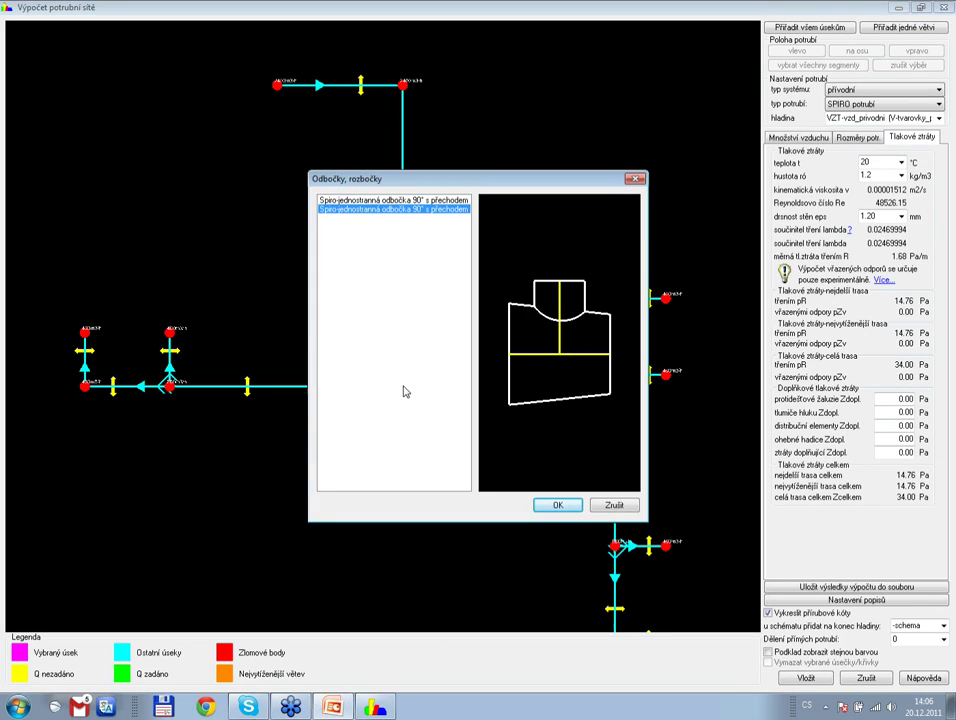
pyautogui.press('Return')
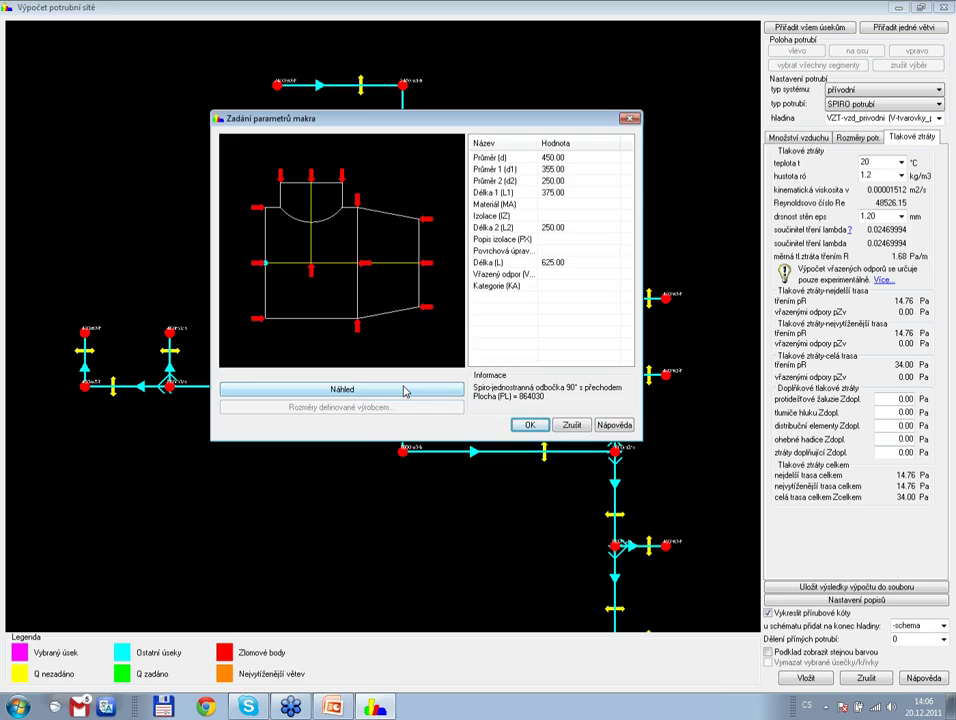
pyautogui.click(405, 391)
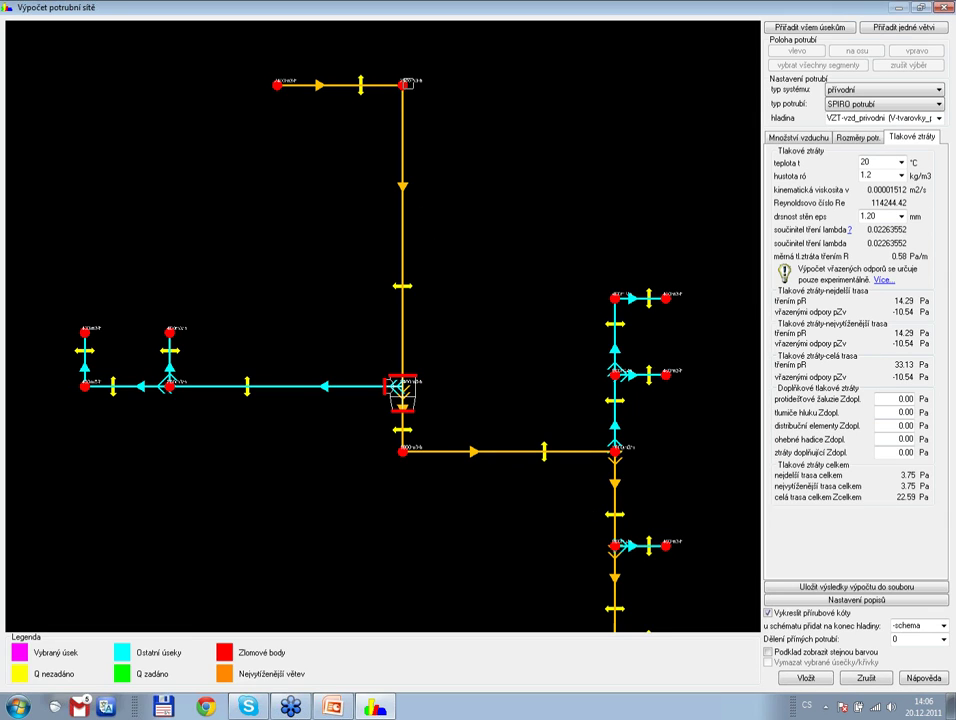
# - Add bends at the top and lower corners and T-fittings at the lower-right and middle-right junctions
pyautogui.doubleClick(403, 87)
pyautogui.press('Return')
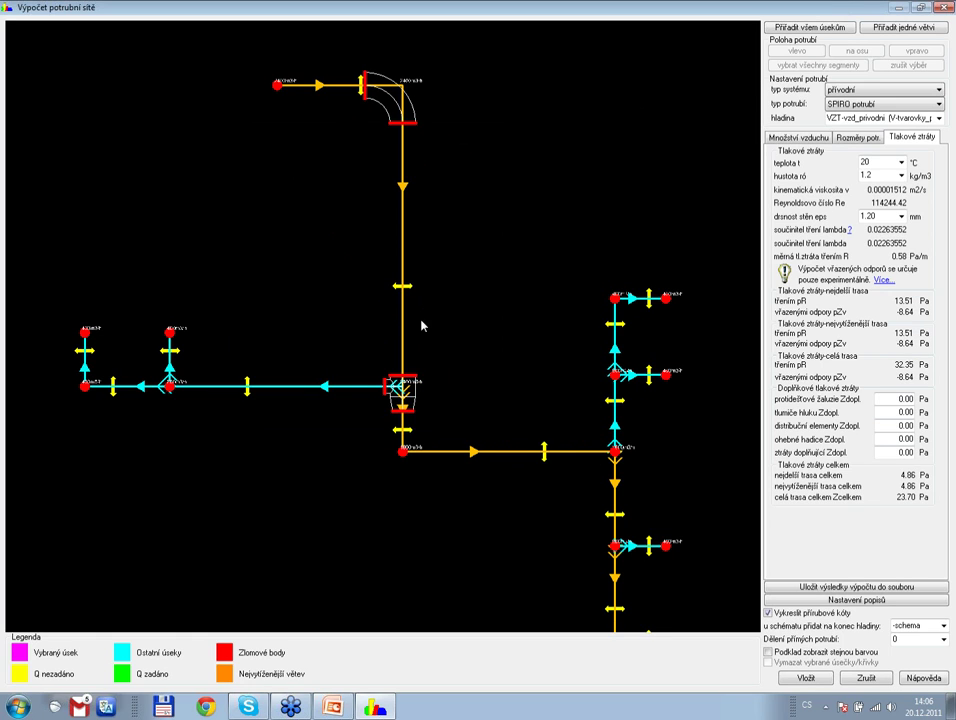
pyautogui.press('Return')
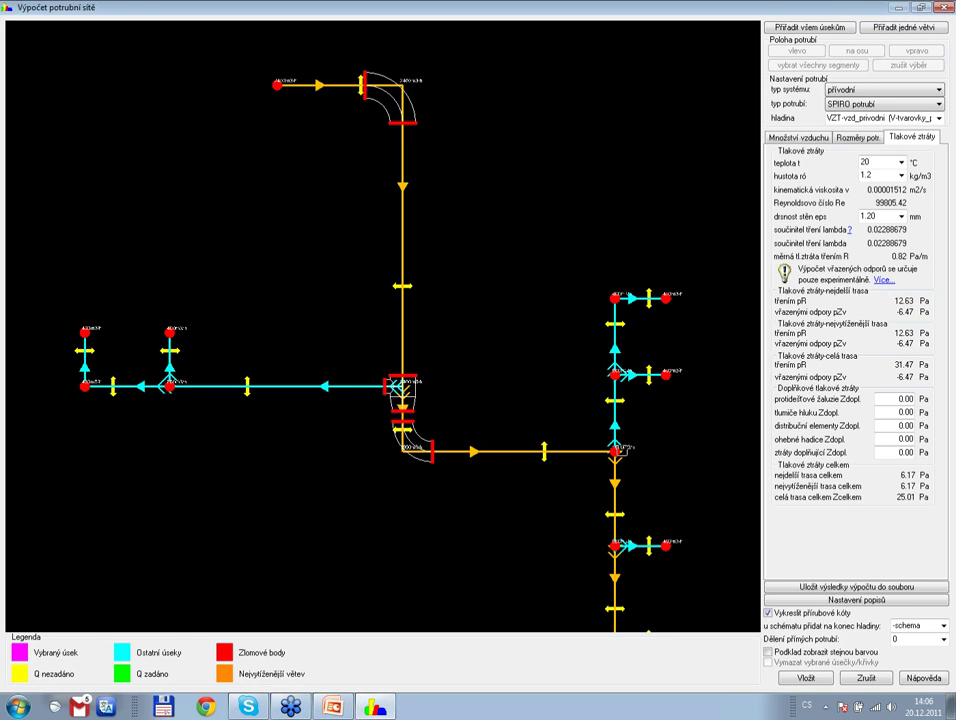
pyautogui.doubleClick(615, 453)
pyautogui.press('Return')
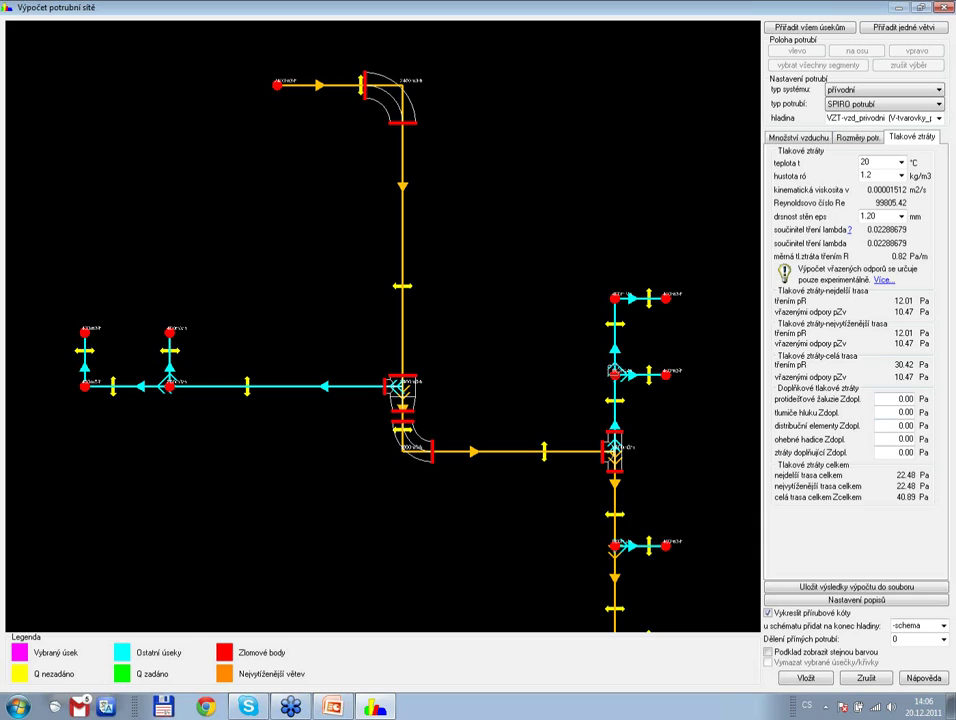
pyautogui.doubleClick(617, 378)
pyautogui.press('Return')
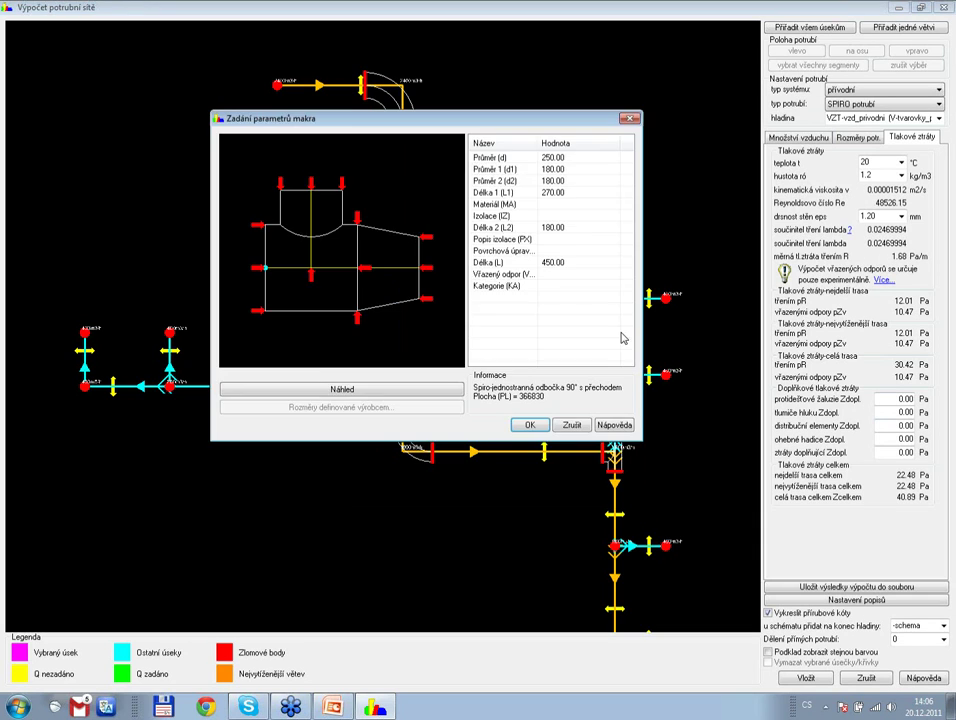
pyautogui.press('Return')
# - Fit bends and T-branches at the top-right end, lower right branch, bottom end and left junction
pyautogui.click(460, 222)
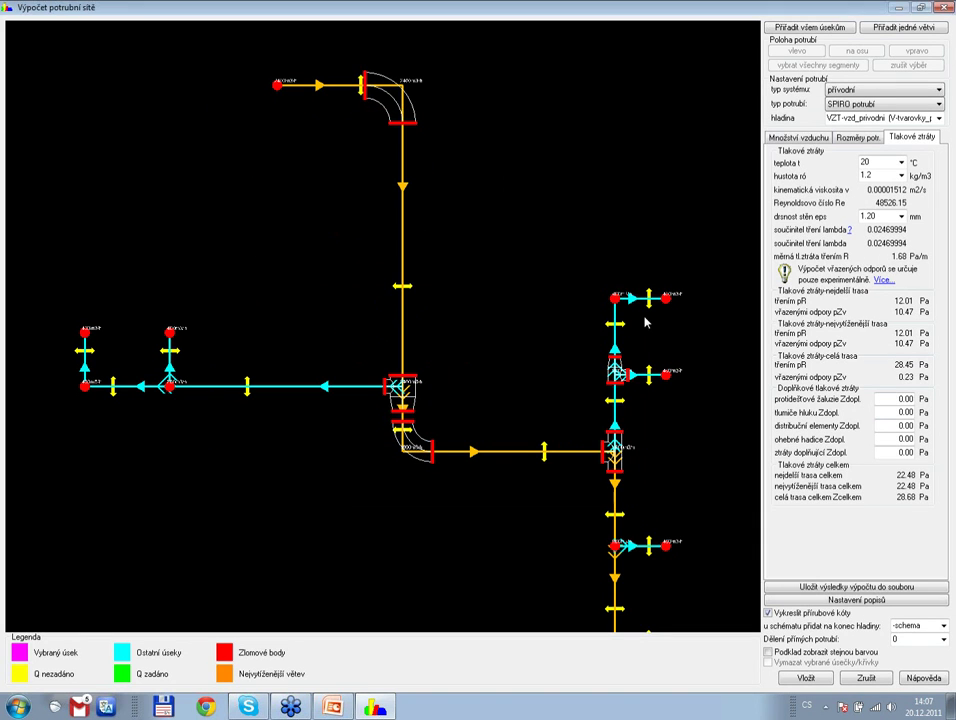
pyautogui.moveTo(638, 523); pyautogui.dragTo(634, 373, button='middle')
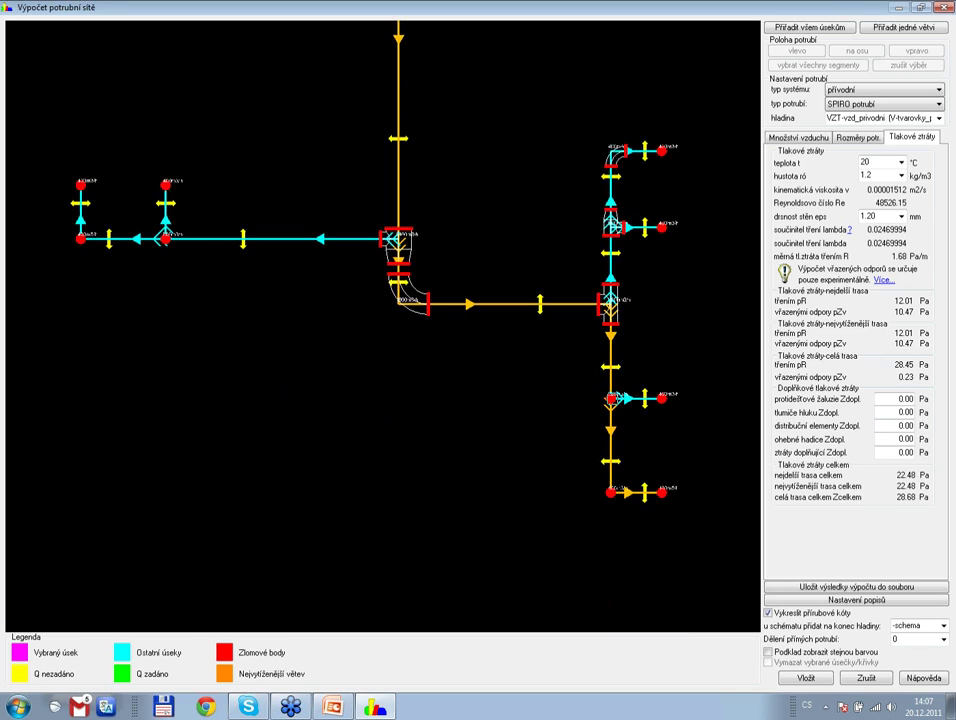
pyautogui.click(609, 465)
pyautogui.click(608, 490)
pyautogui.press('Return')
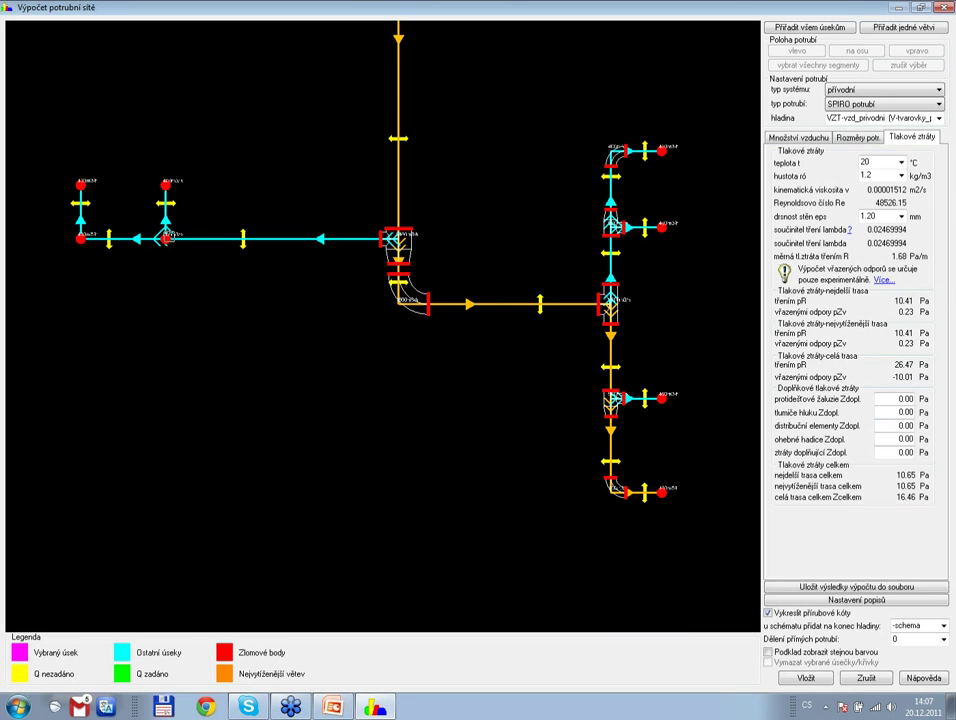
pyautogui.click(141, 248)
pyautogui.press('Return')
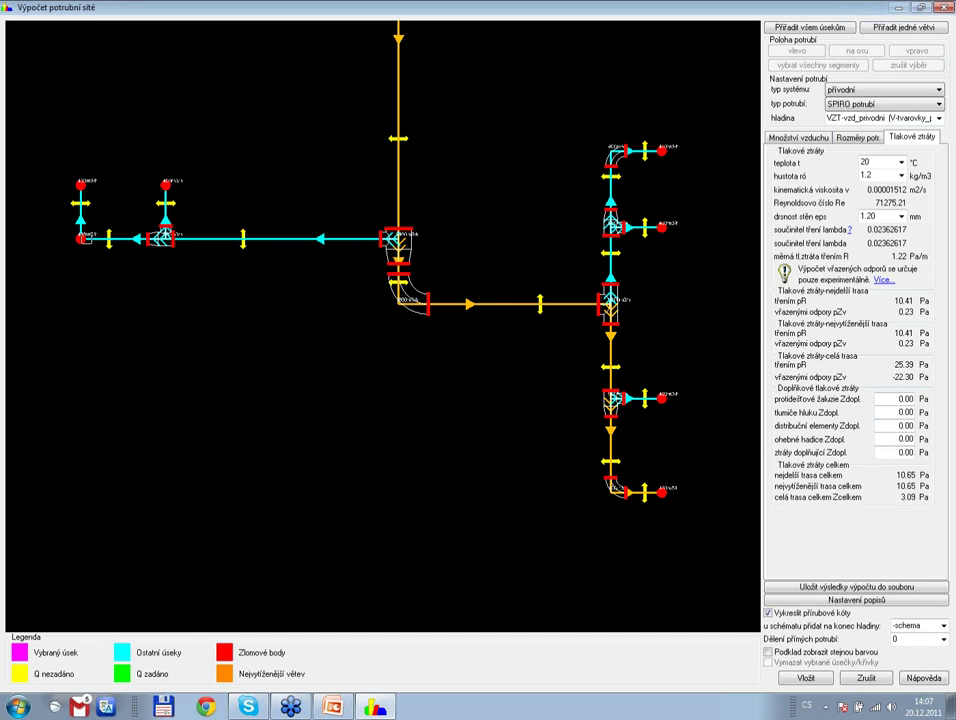
pyautogui.click(80, 237)
pyautogui.press('Return')
# - Insert the fully fitted SPIRO duct network into the restaurant floor plan
pyautogui.moveTo(328, 274); pyautogui.dragTo(326, 441, button='middle')
pyautogui.scroll(1, 373, 388)
pyautogui.scroll(1, 441, 405)
pyautogui.scroll(1, 408, 365)
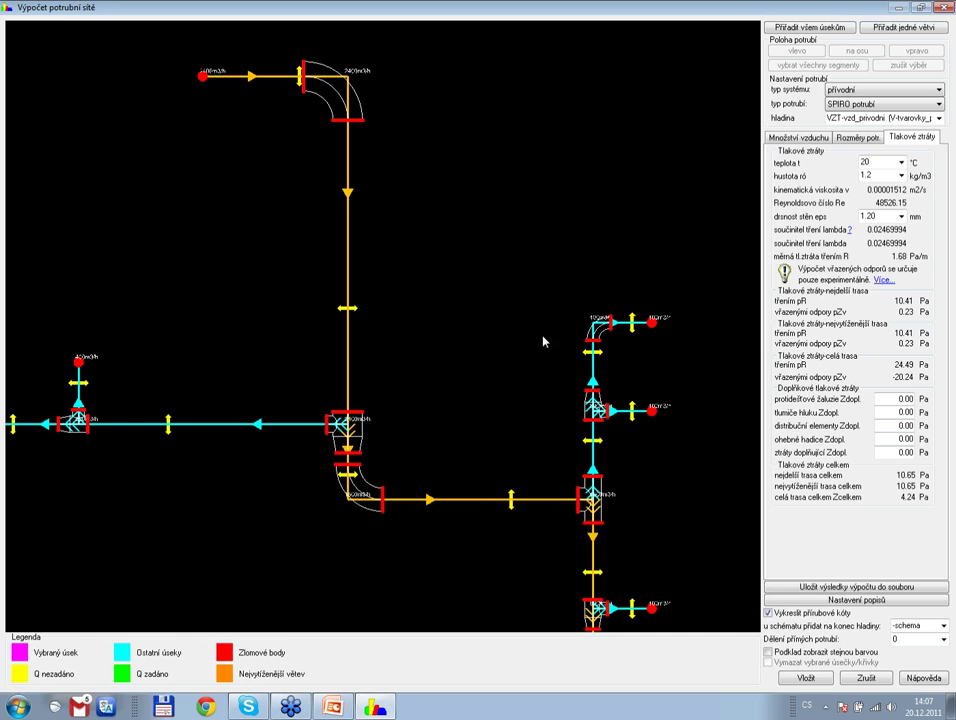
pyautogui.click(807, 679)
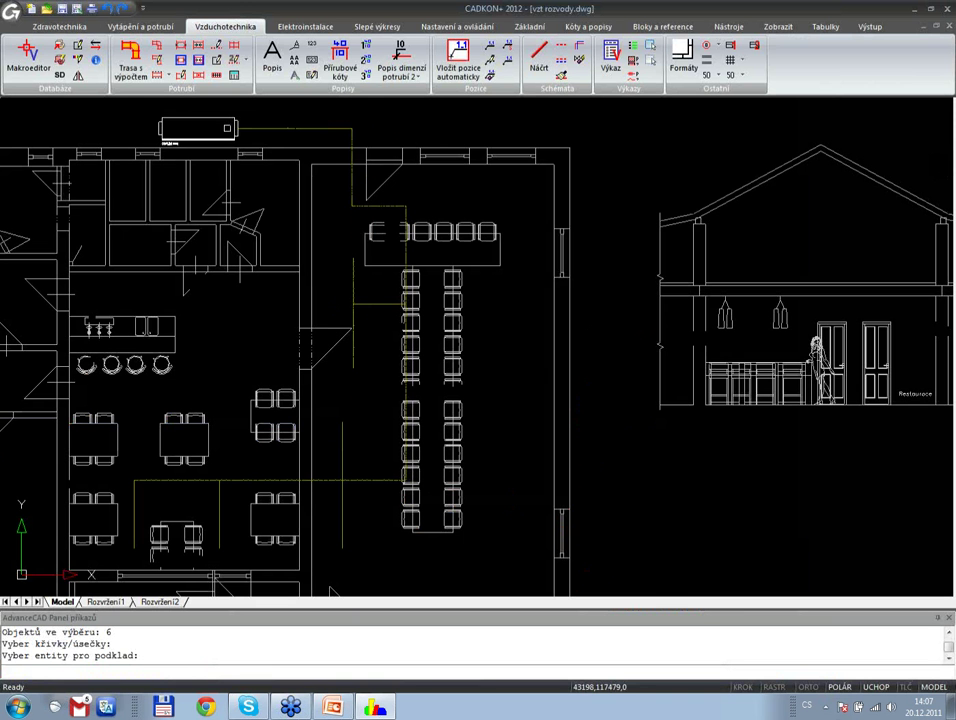
# - Turn off the layer of the white route lines by picking one inside the ducts
pyautogui.scroll(3, 352, 386)
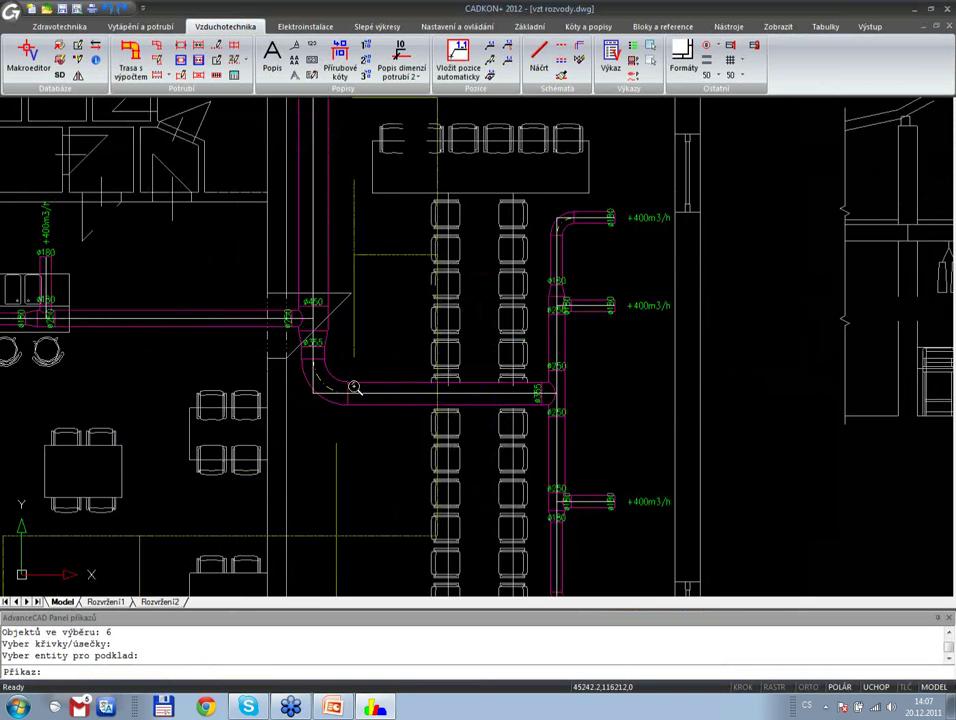
pyautogui.scroll(2, 291, 295)
pyautogui.moveTo(291, 295); pyautogui.dragTo(284, 280, button='middle')
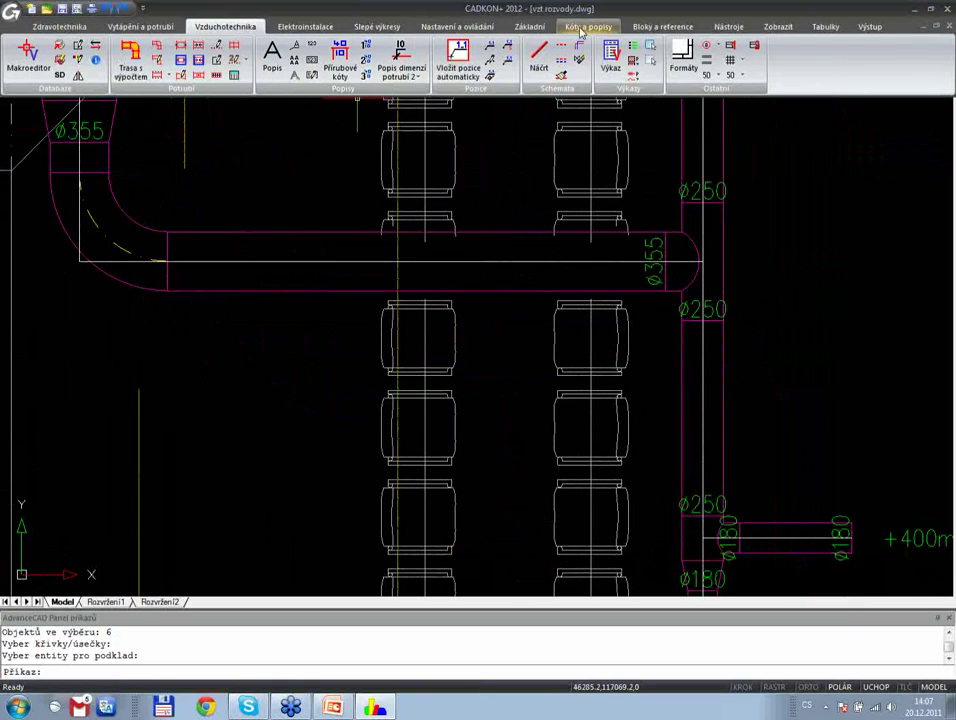
pyautogui.click(457, 29)
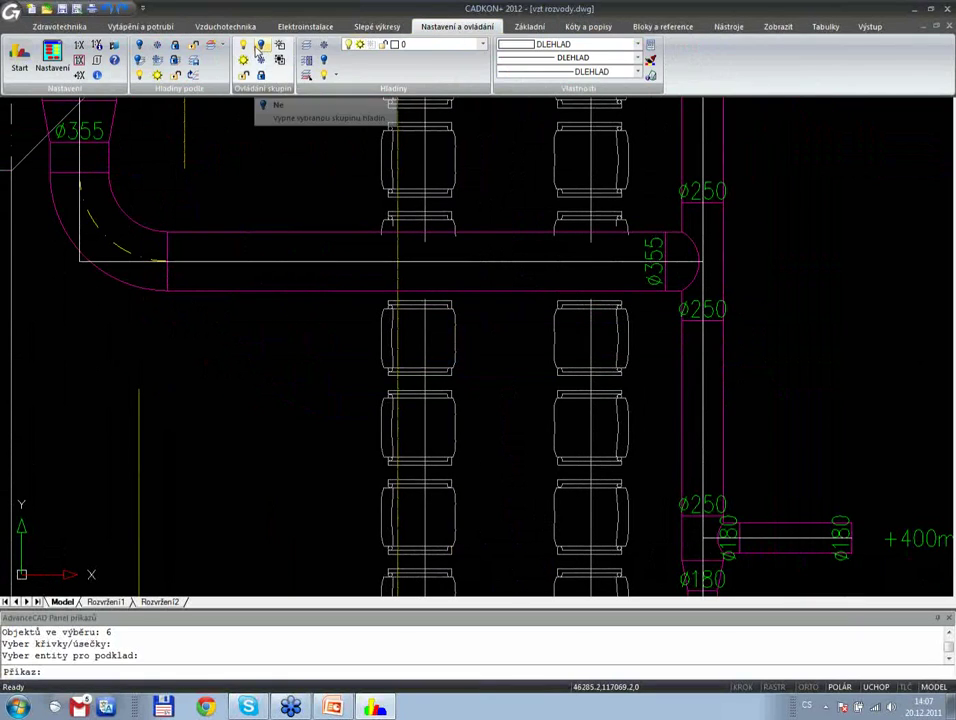
pyautogui.click(139, 45)
pyautogui.click(81, 196)
pyautogui.press('Return')
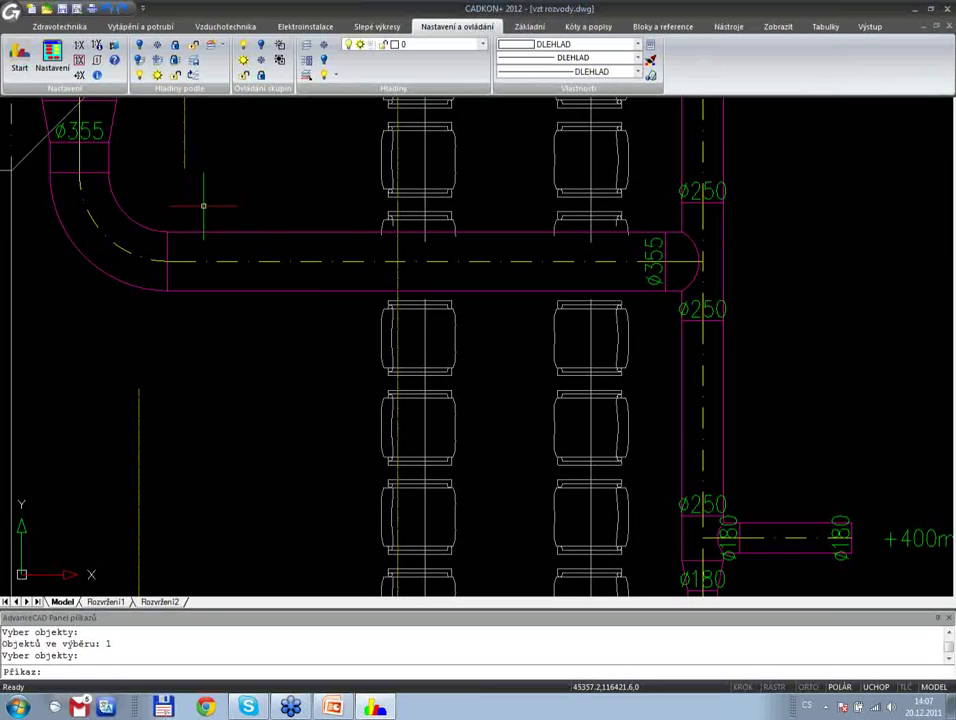
# - Return to the Vzduchotechnika tools and look over the sized duct network
pyautogui.scroll(-4, 203, 206)
pyautogui.moveTo(205, 207); pyautogui.dragTo(314, 356, button='middle')
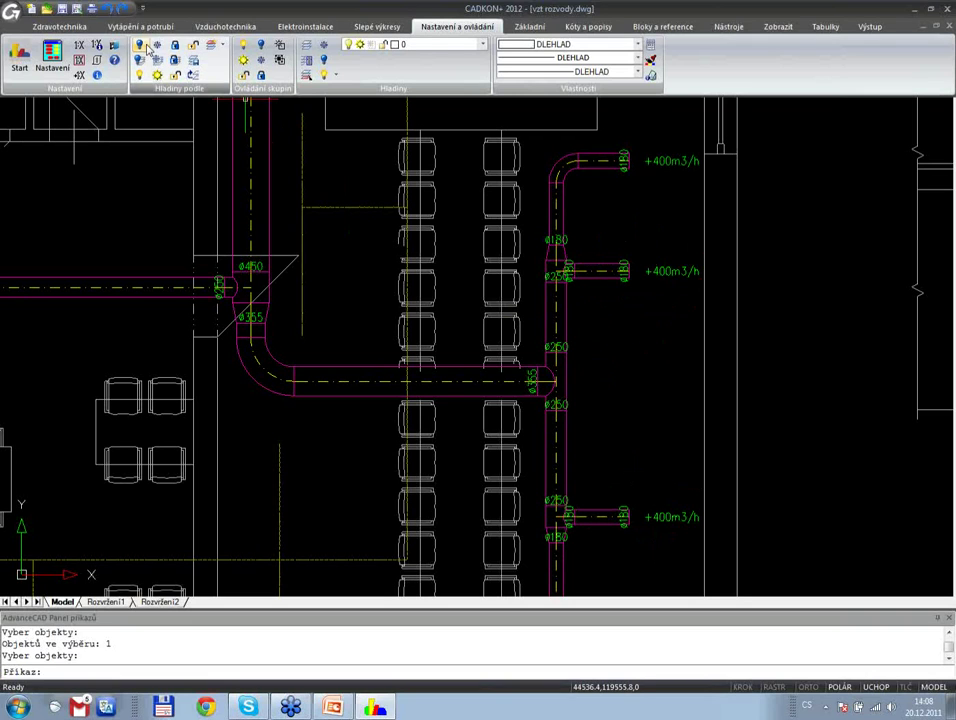
pyautogui.click(225, 26)
pyautogui.scroll(-2, 146, 208)
pyautogui.scroll(-2, 146, 208)
pyautogui.scroll(-1, 200, 215)
pyautogui.scroll(-1, 240, 220)
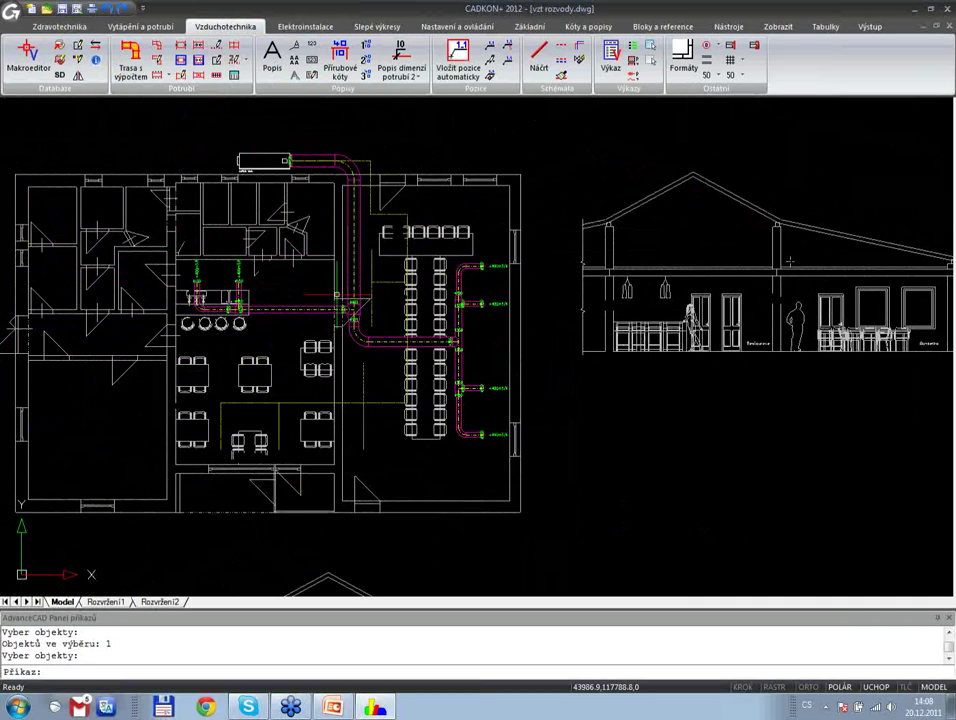
pyautogui.scroll(3, 505, 443)
pyautogui.scroll(2, 505, 443)
pyautogui.moveTo(508, 440); pyautogui.dragTo(373, 300, button='middle')
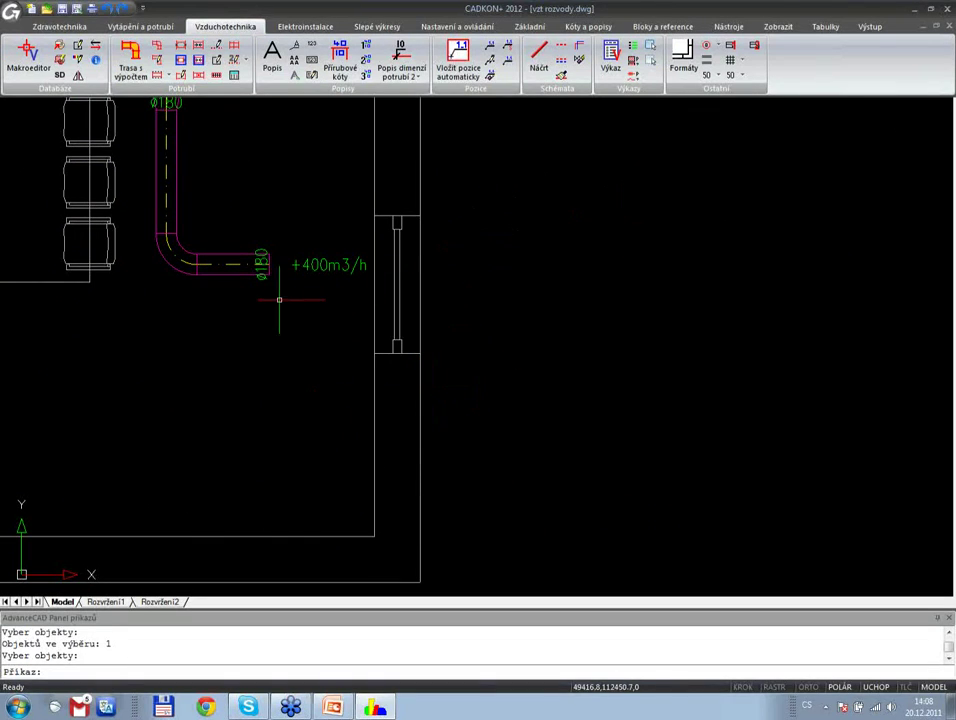
pyautogui.click(232, 228)
pyautogui.click(386, 327)
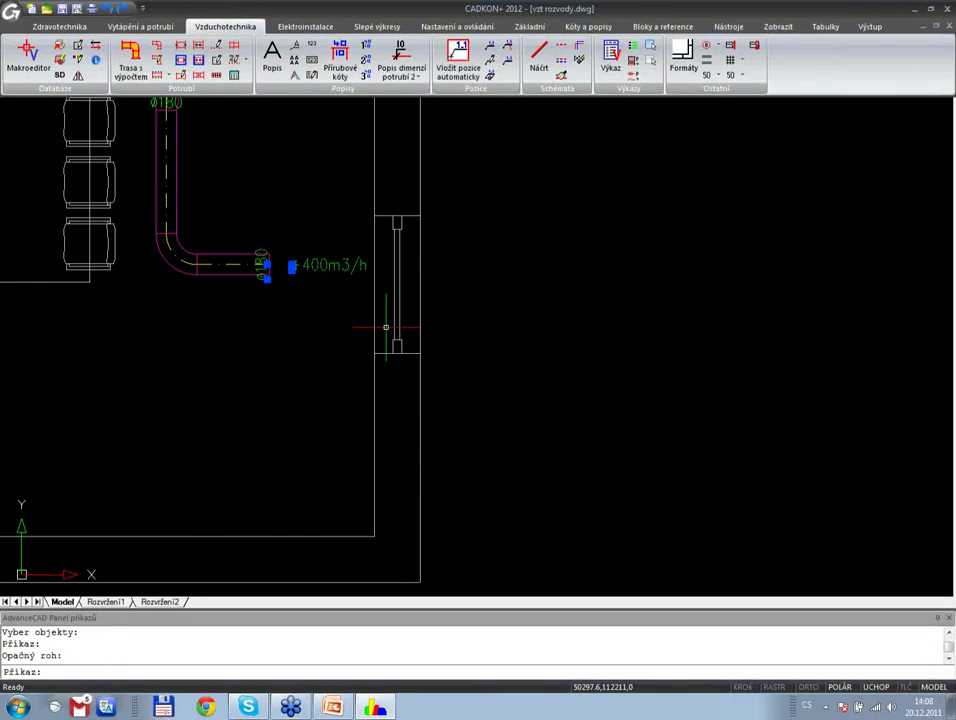
pyautogui.press('Delete')
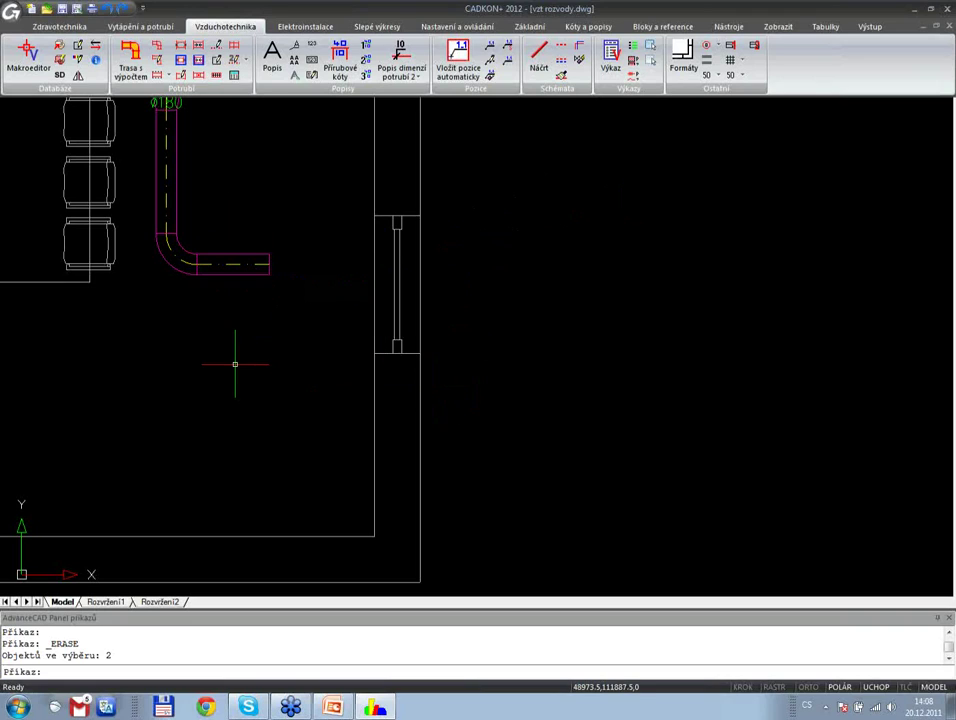
pyautogui.write('ko')
pyautogui.press('Return')
pyautogui.click(235, 364)
pyautogui.click(245, 265)
pyautogui.press('Return')
pyautogui.click(232, 265)
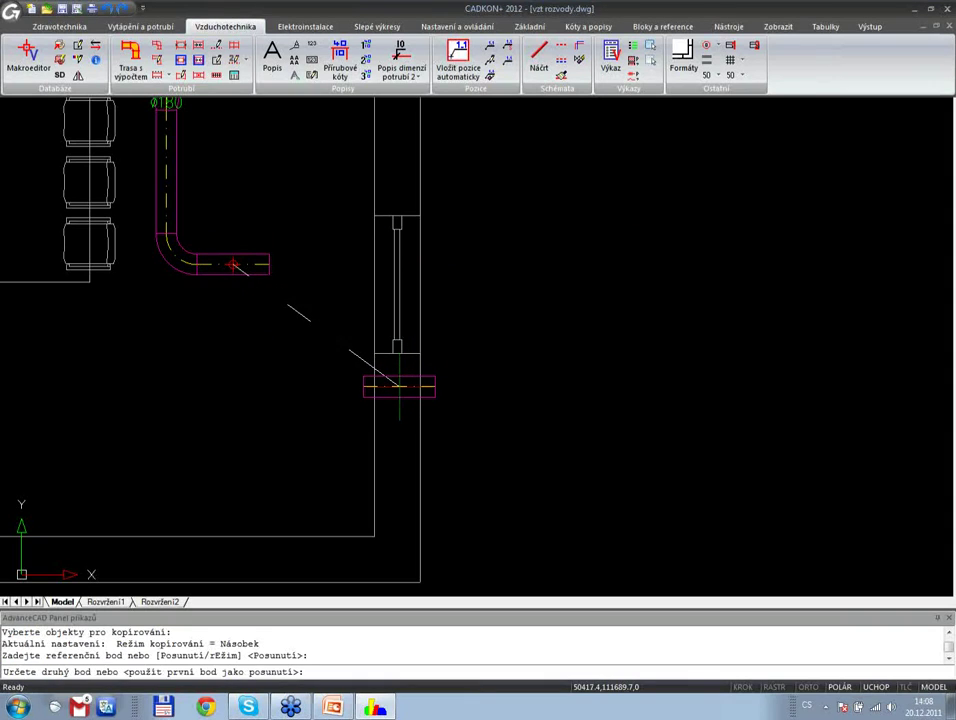
pyautogui.click(398, 385)
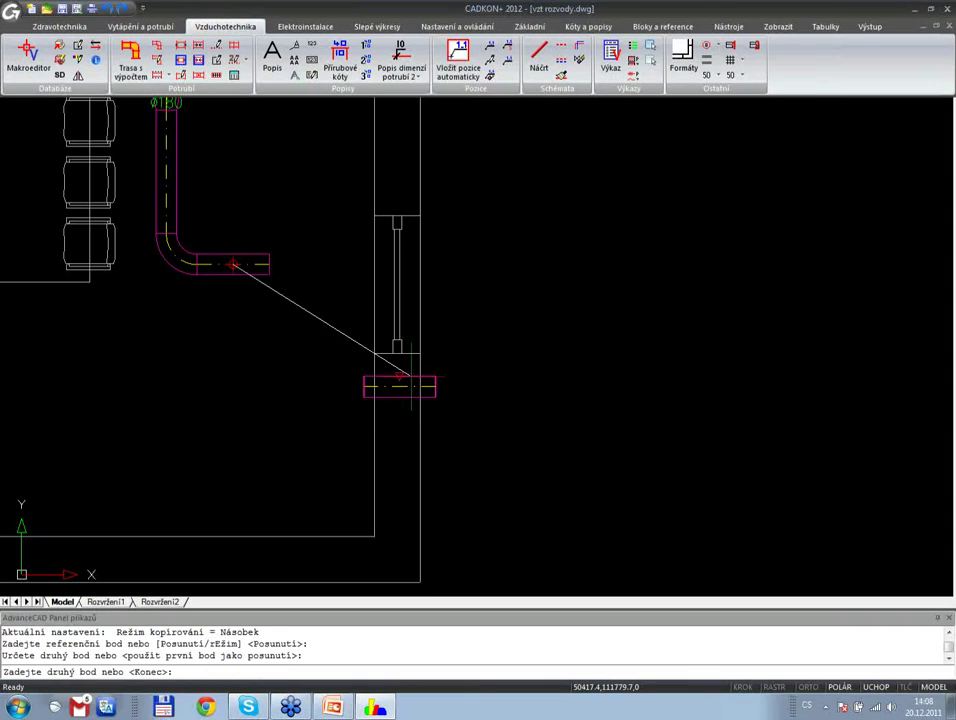
pyautogui.click(553, 155)
pyautogui.press('Escape')
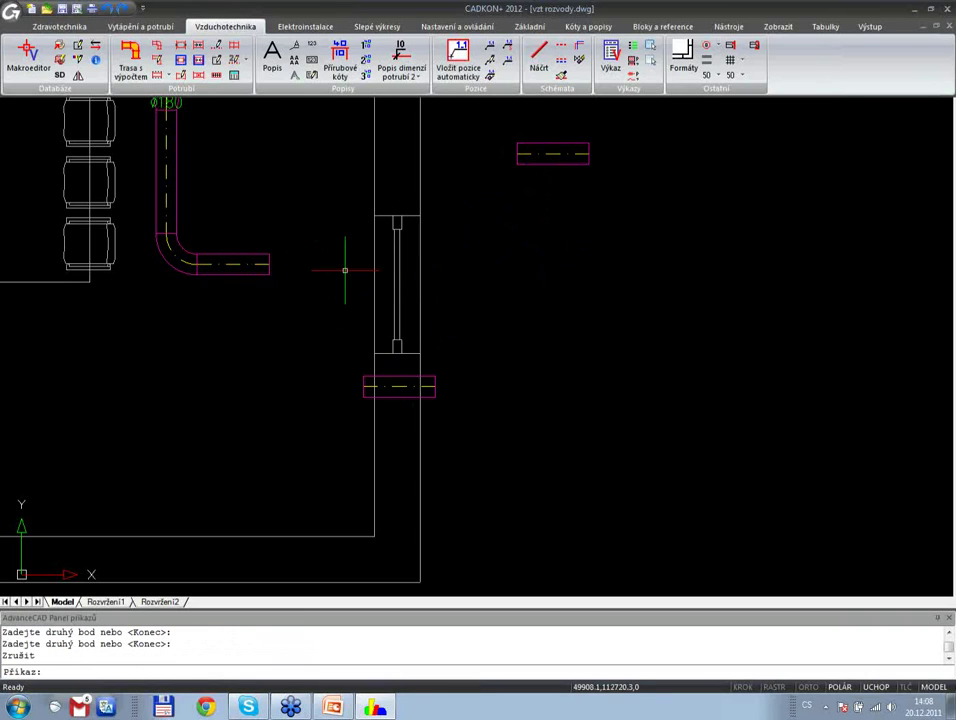
pyautogui.click(203, 64)
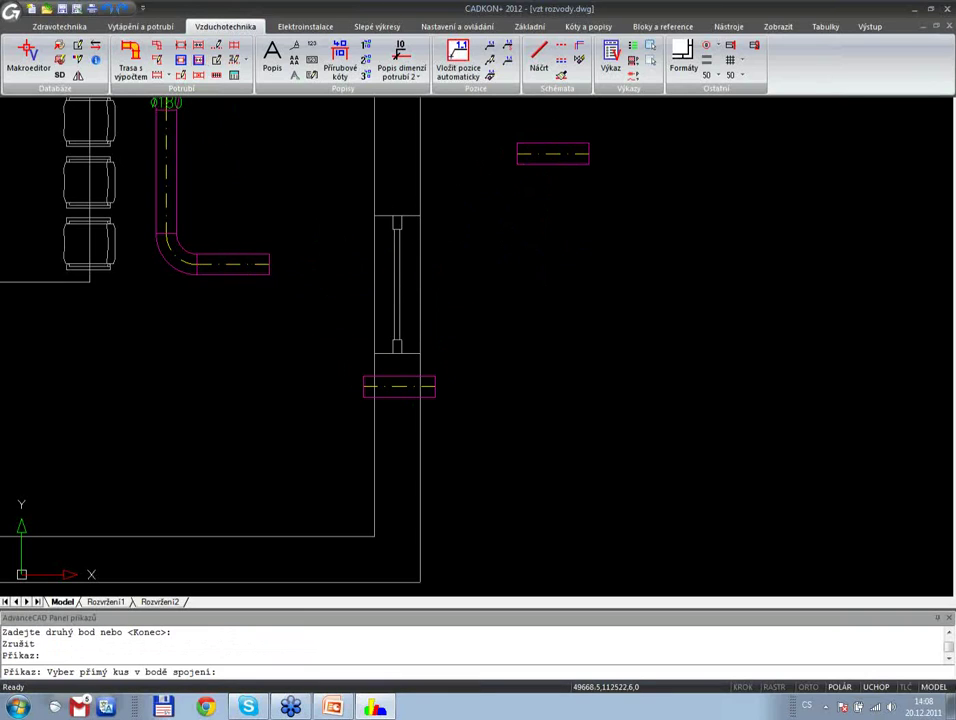
pyautogui.click(362, 376)
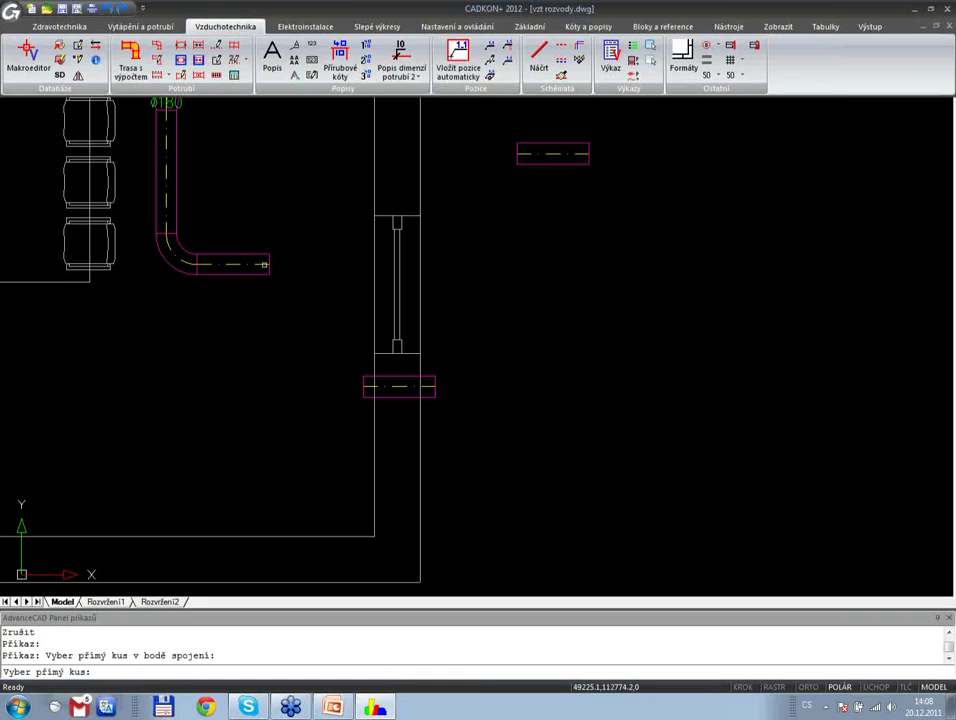
pyautogui.click(267, 268)
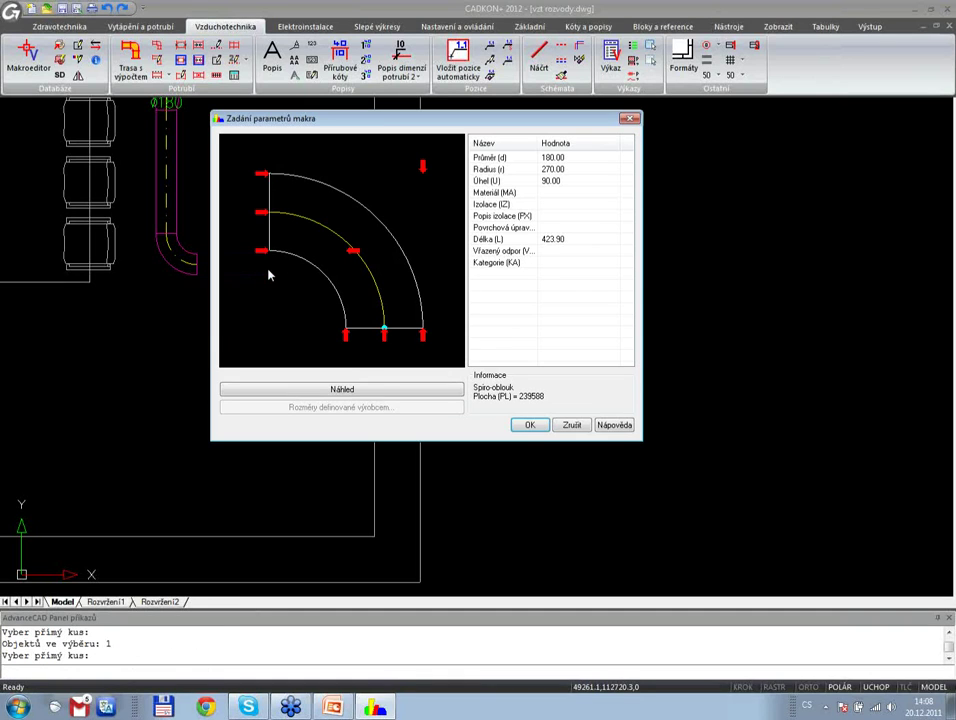
pyautogui.press('Return')
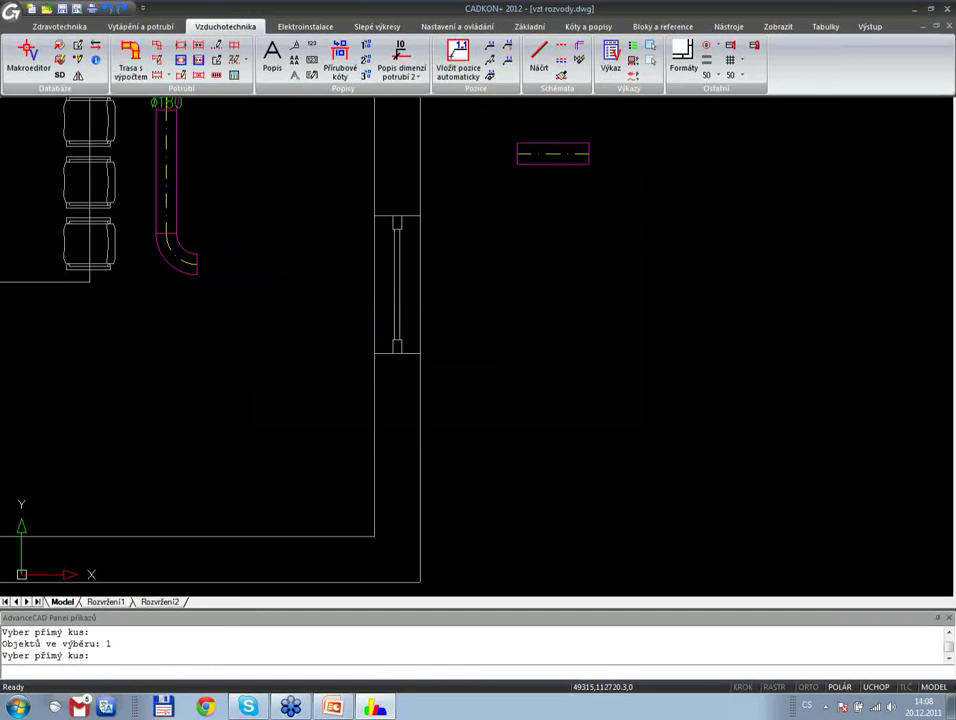
pyautogui.click(435, 385)
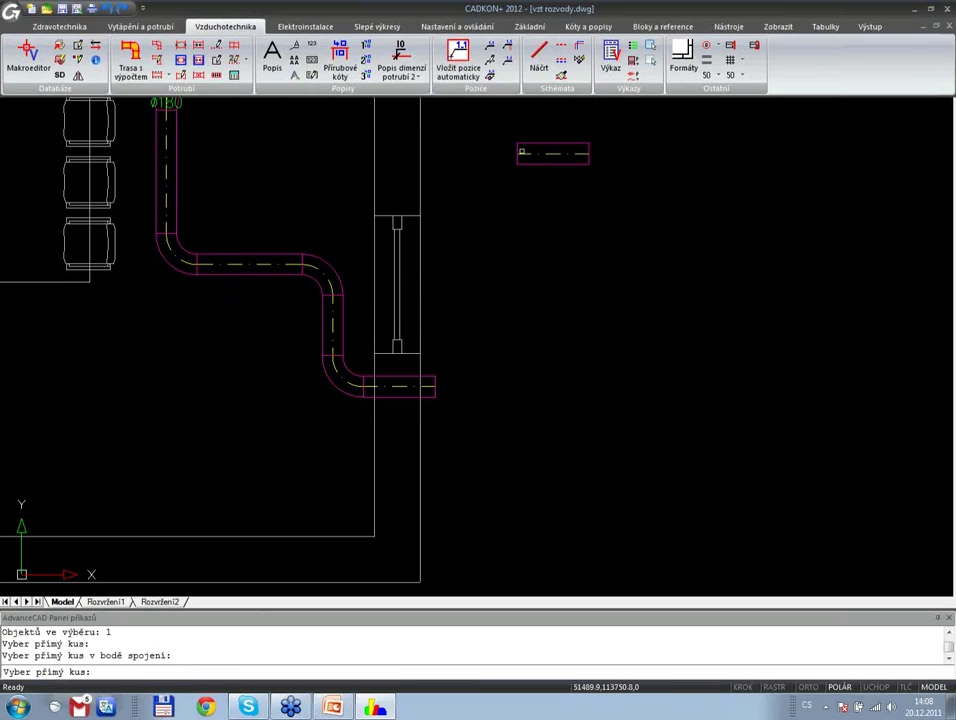
pyautogui.click(521, 152)
pyautogui.press('Return')
pyautogui.press('Return')
pyautogui.press('Return')
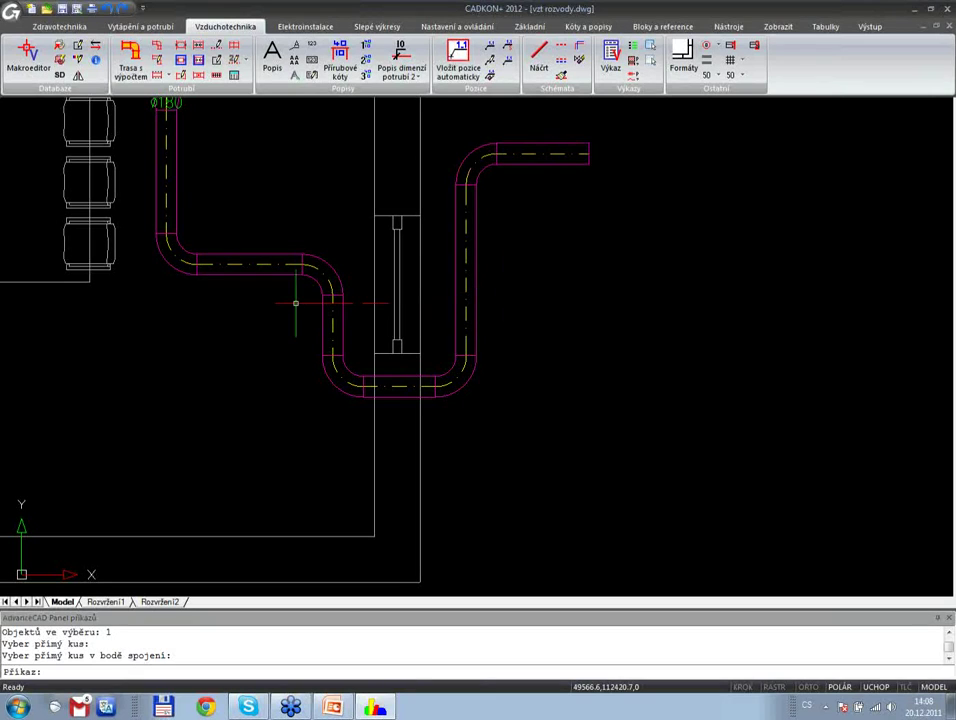
pyautogui.scroll(2, 271, 309)
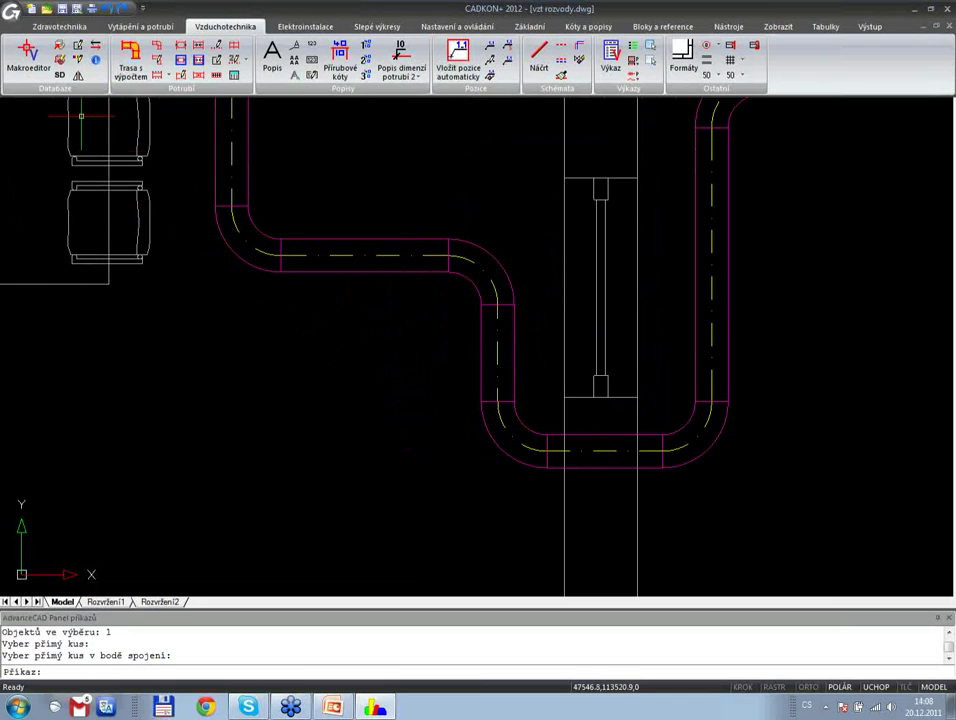
pyautogui.click(27, 58)
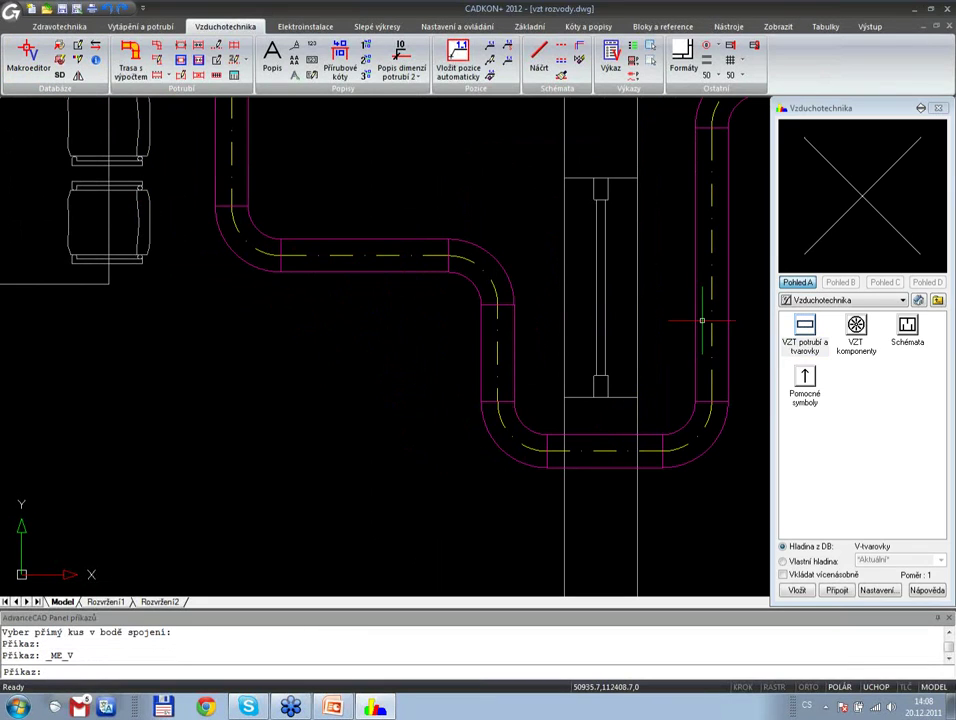
# - Insert a SPIRO one-sided 90° branch into the upper horizontal duct
pyautogui.doubleClick(803, 330)
pyautogui.doubleClick(855, 328)
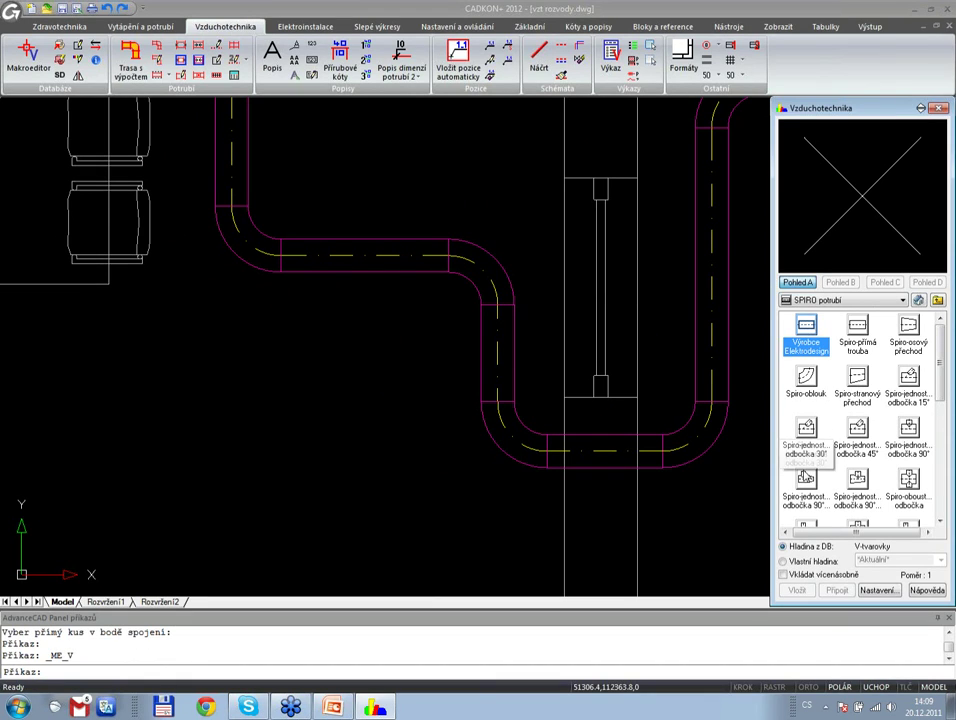
pyautogui.click(908, 430)
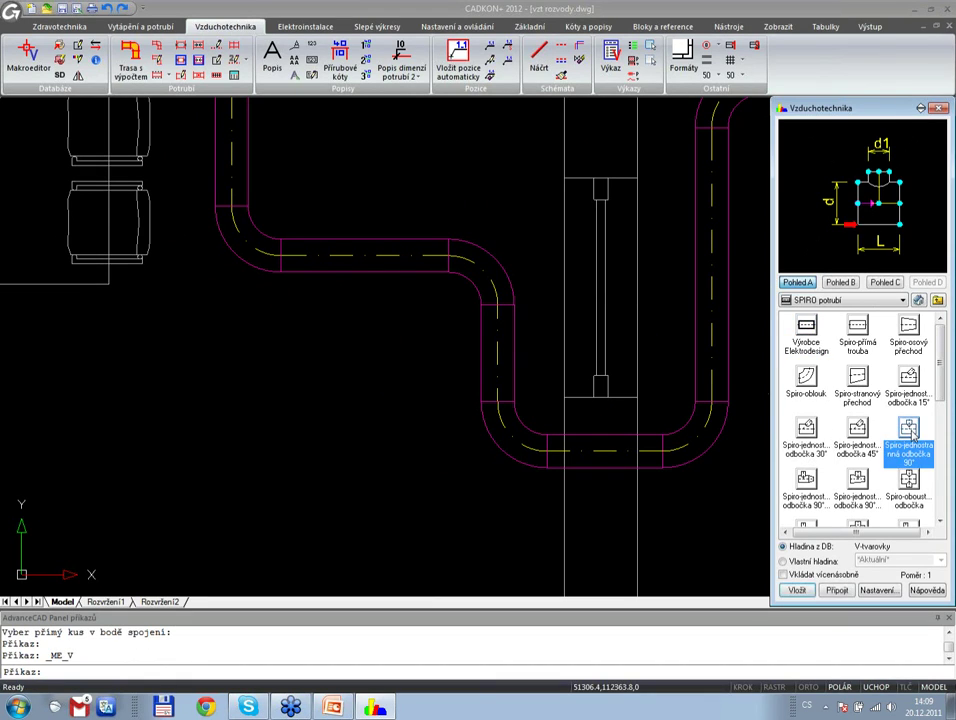
pyautogui.click(200, 82)
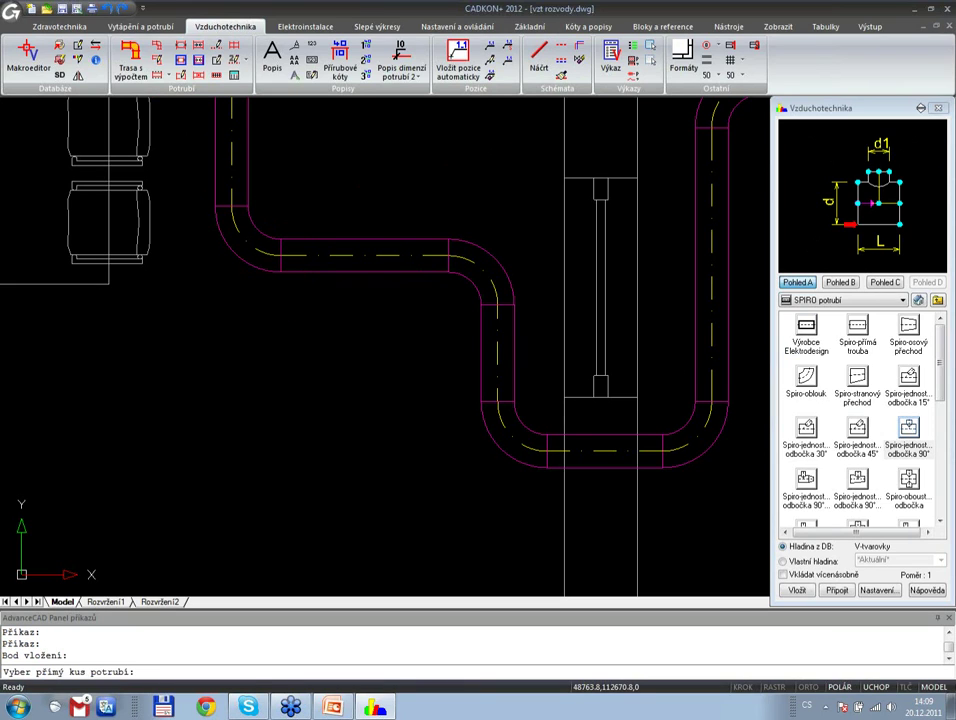
pyautogui.click(305, 271)
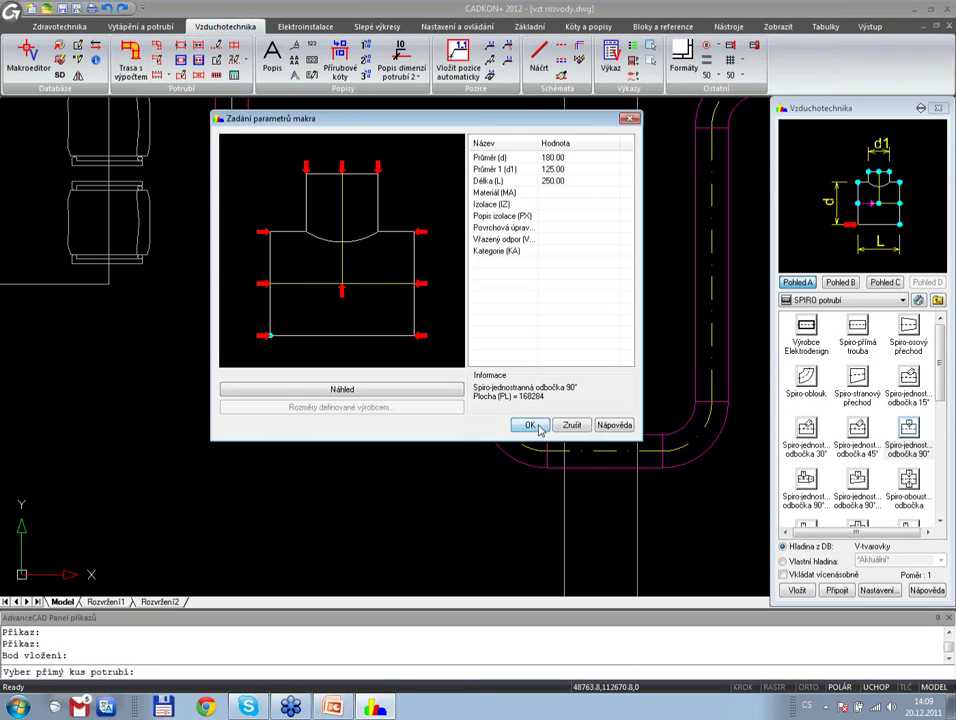
pyautogui.click(530, 426)
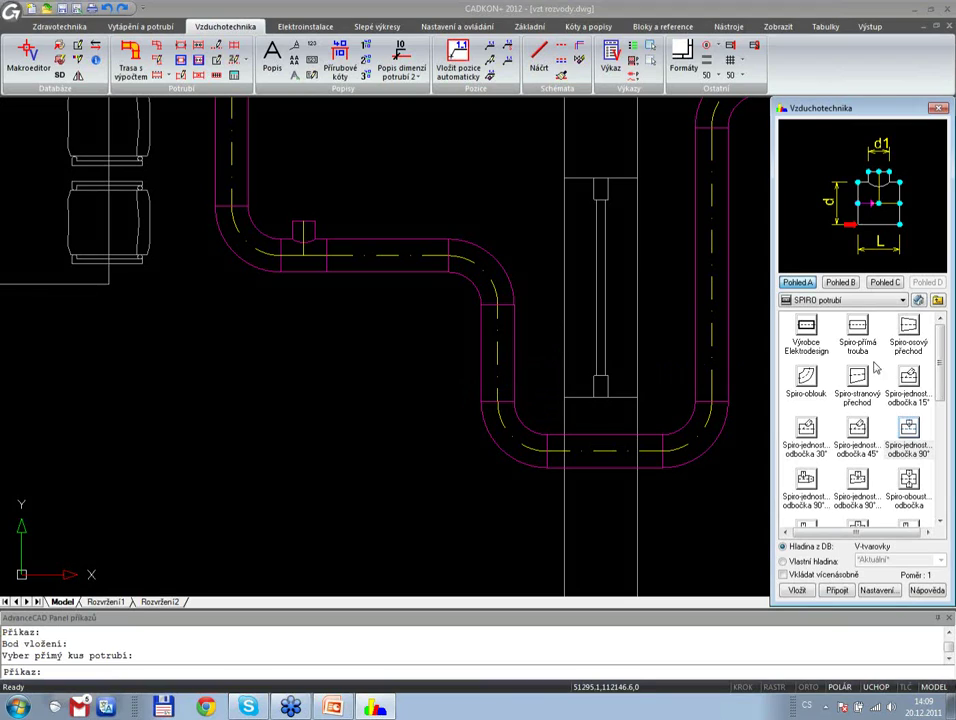
# - Attach two Ø125 SPIRO bends (r 270, then r 187.5) to the branch outlet
pyautogui.click(818, 378)
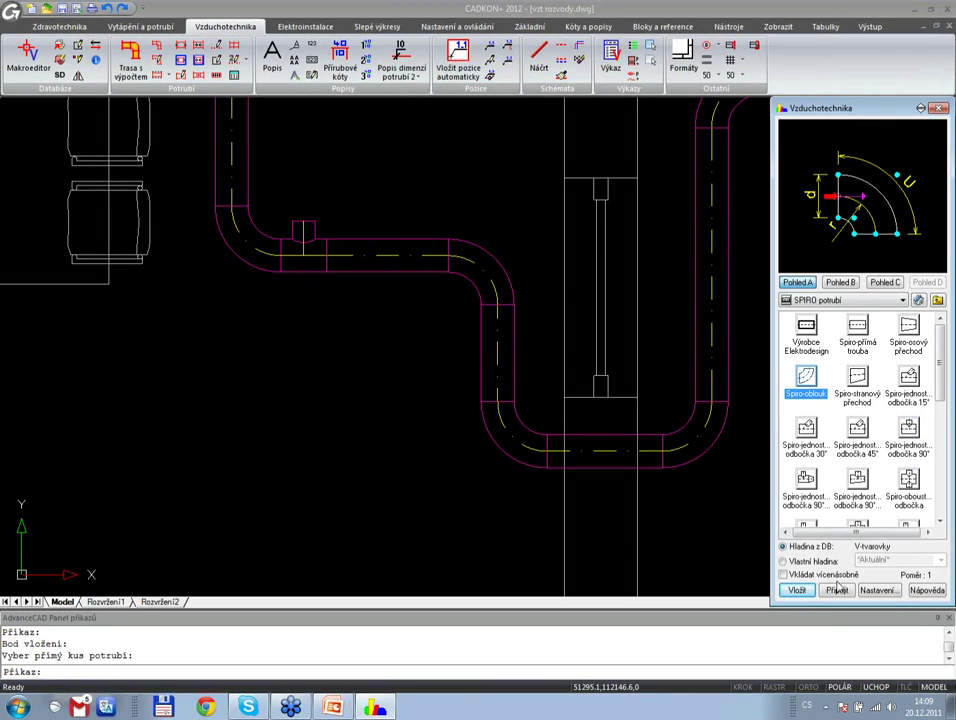
pyautogui.click(836, 590)
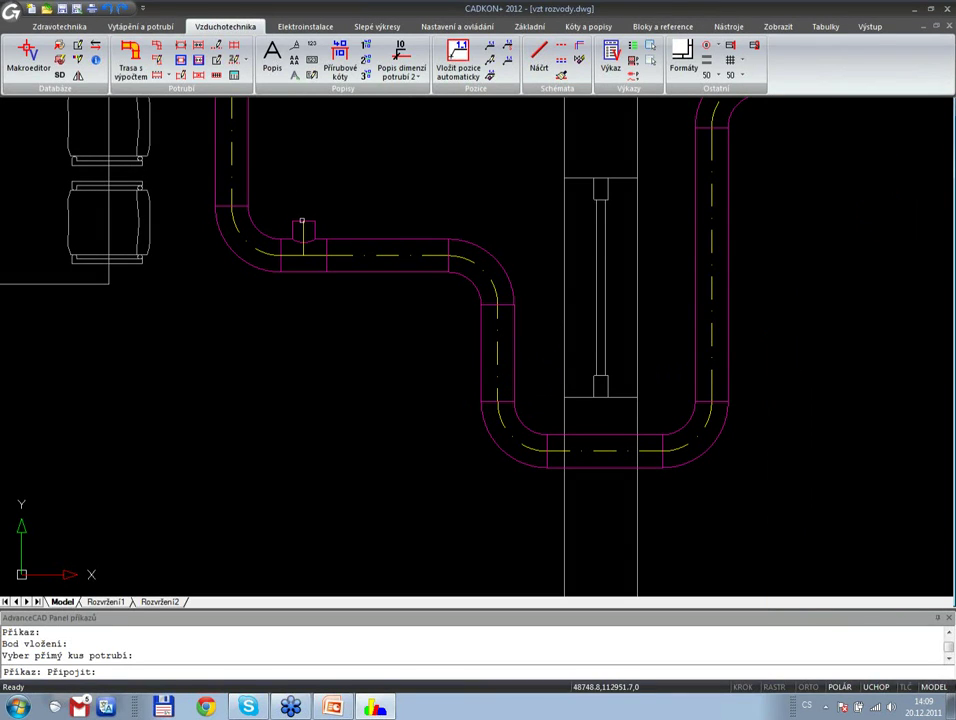
pyautogui.click(302, 220)
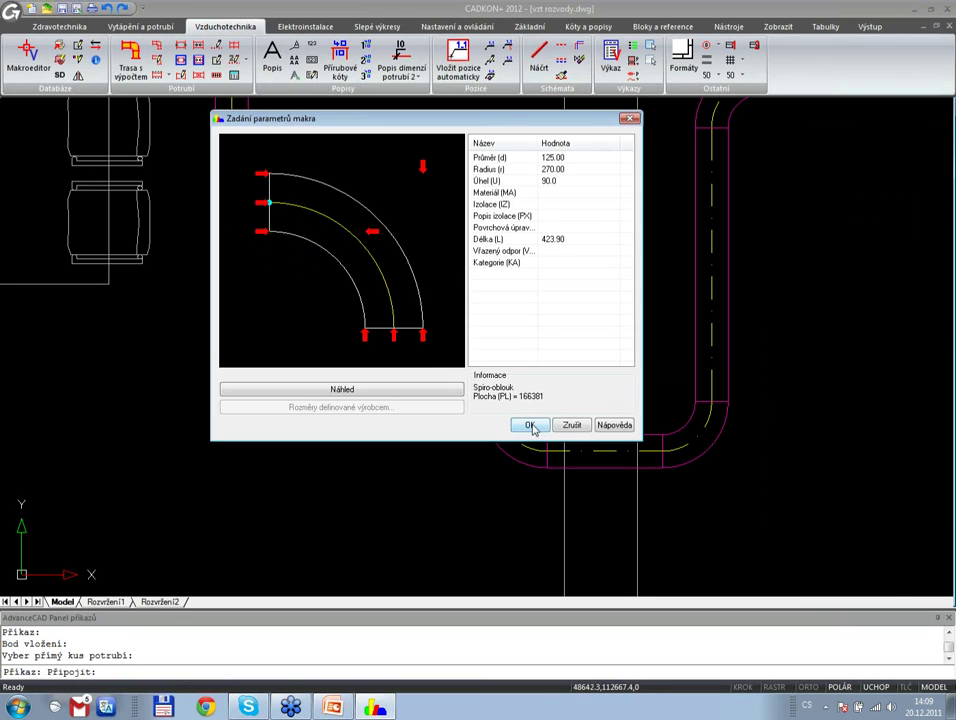
pyautogui.click(530, 425)
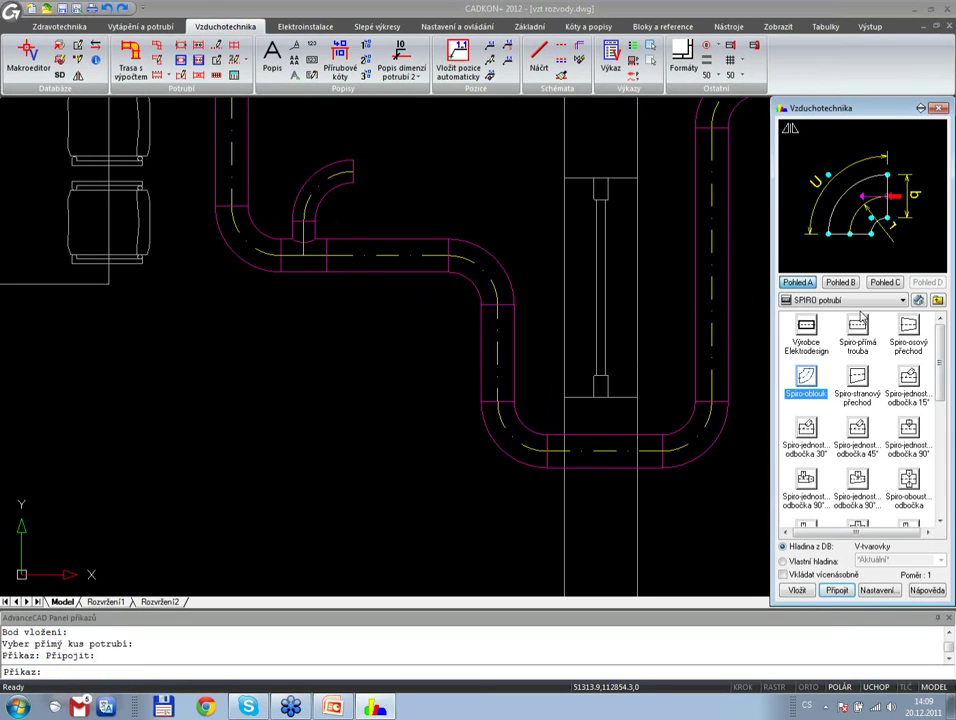
pyautogui.click(837, 590)
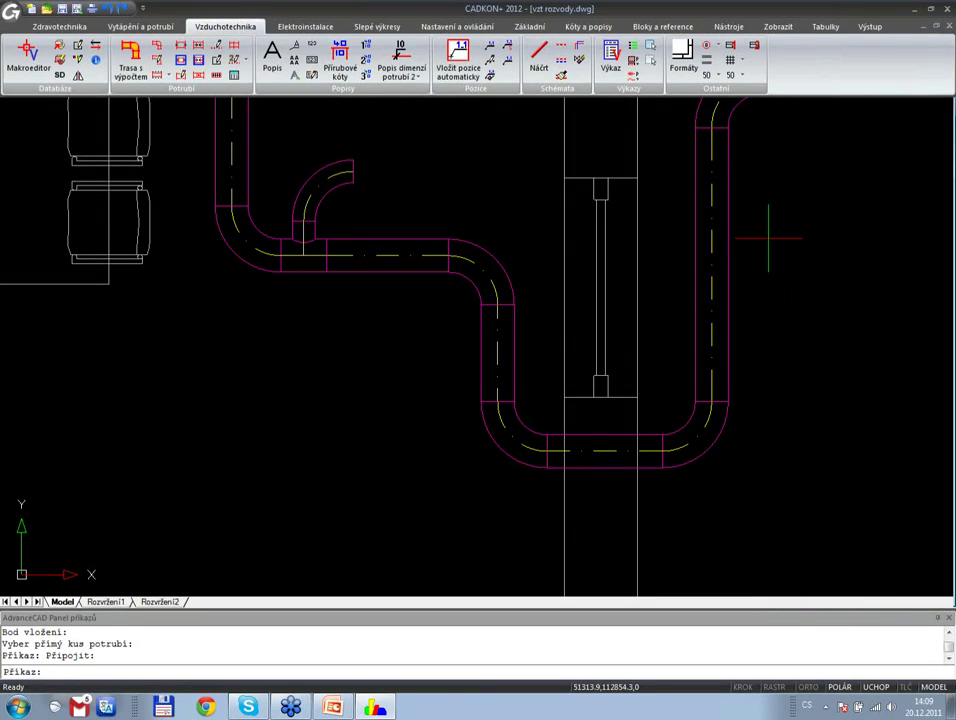
pyautogui.click(349, 172)
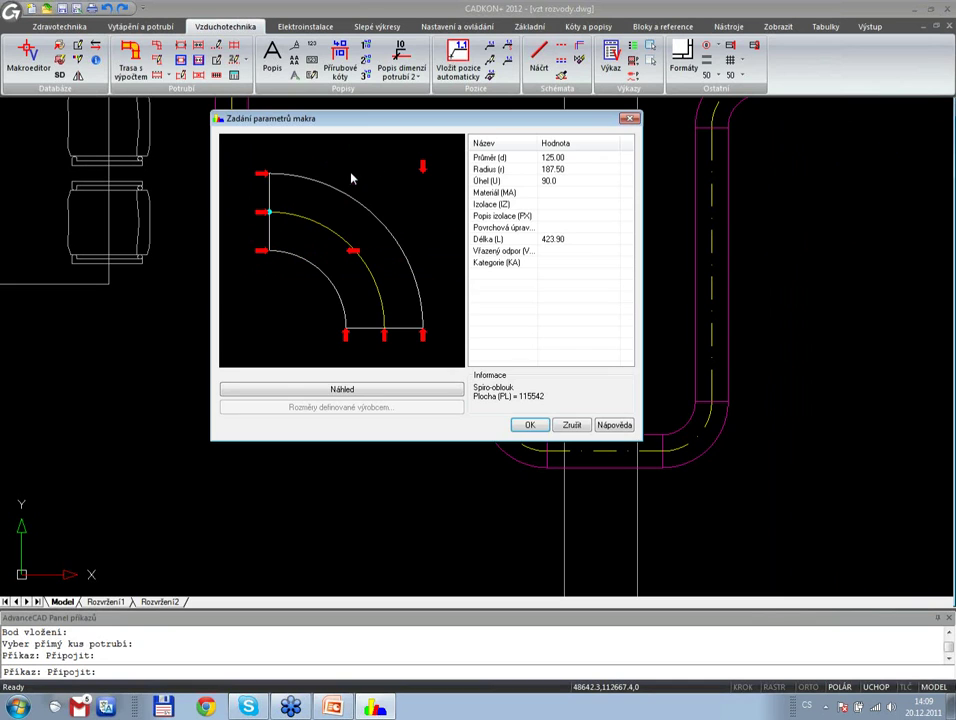
pyautogui.click(530, 425)
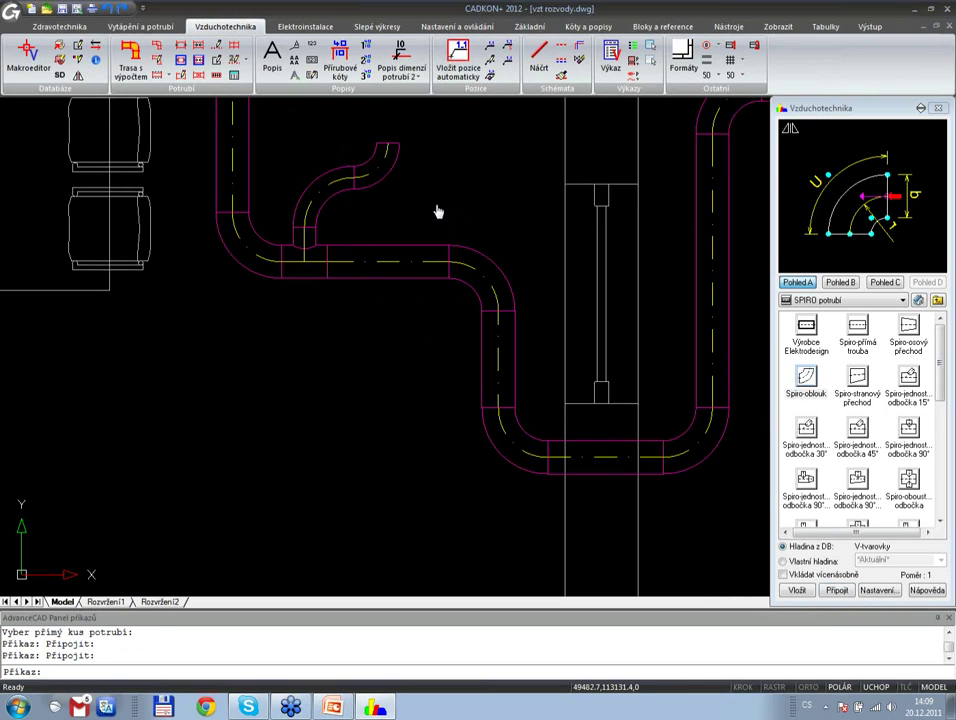
pyautogui.moveTo(437, 209); pyautogui.dragTo(437, 260, button='middle')
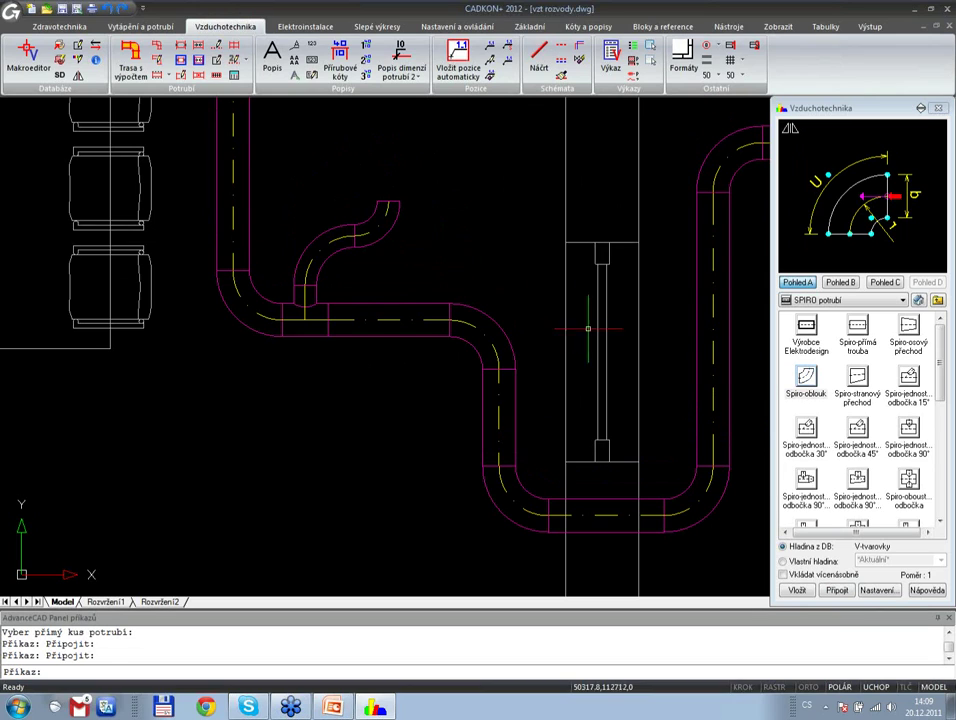
pyautogui.moveTo(585, 335); pyautogui.dragTo(358, 303, button='middle')
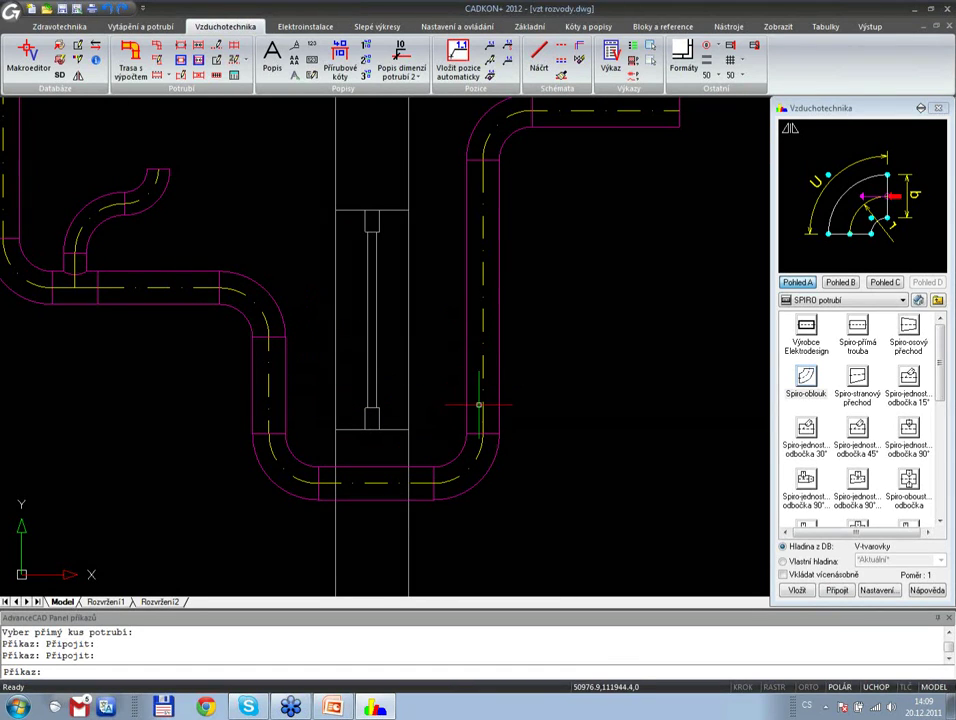
pyautogui.scroll(-5, 858, 409)
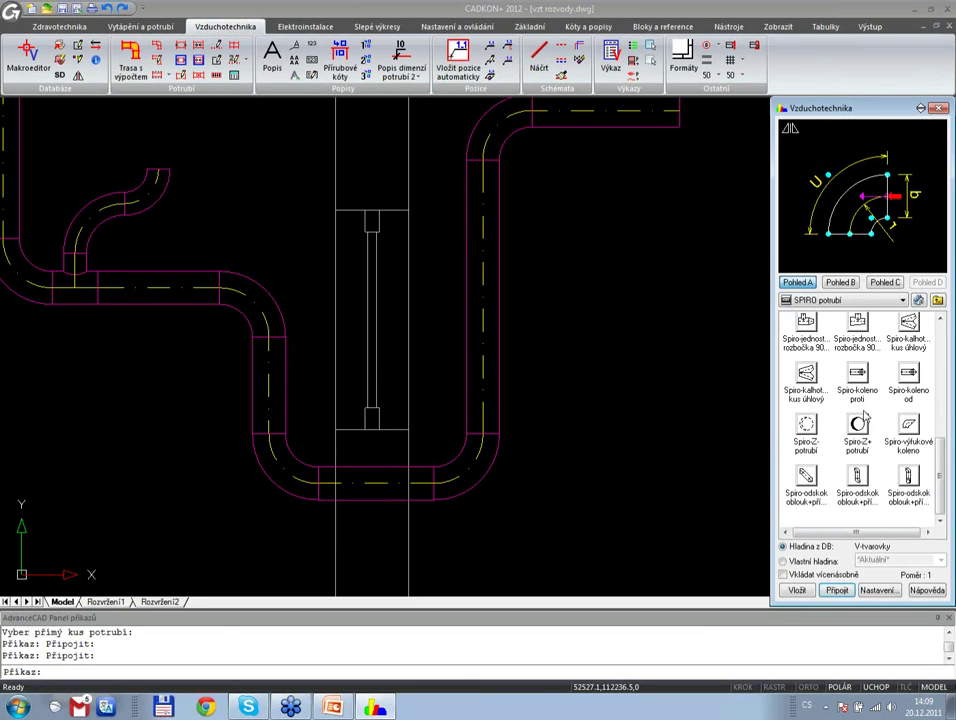
# - Split a Ø180 bend-straight-bend SPIRO offset, 800 mm, in view B into the right vertical duct
pyautogui.click(808, 480)
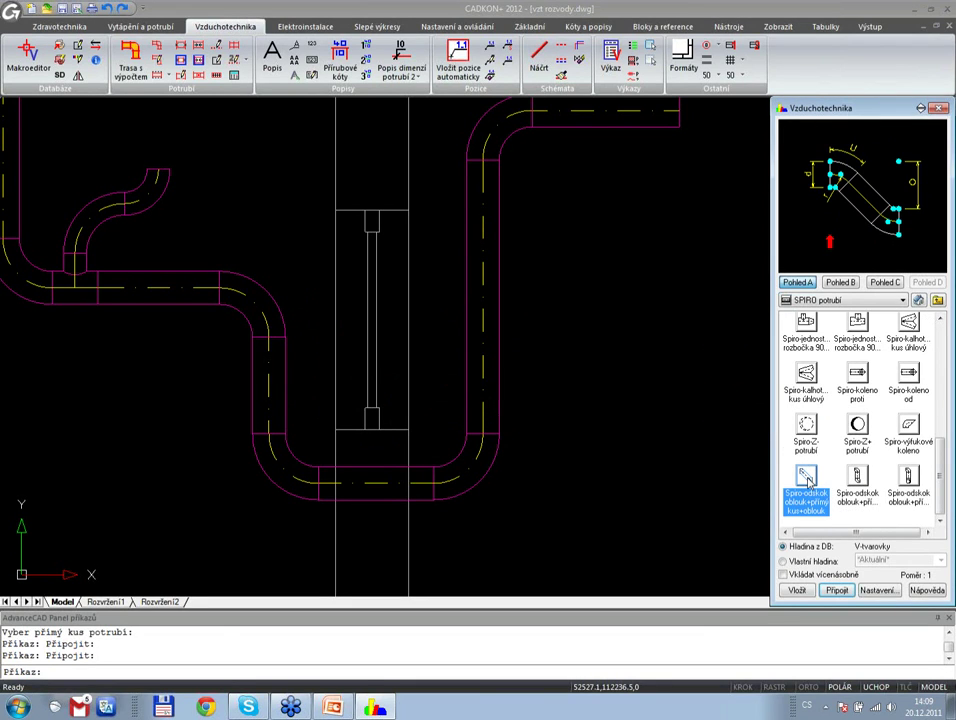
pyautogui.click(841, 283)
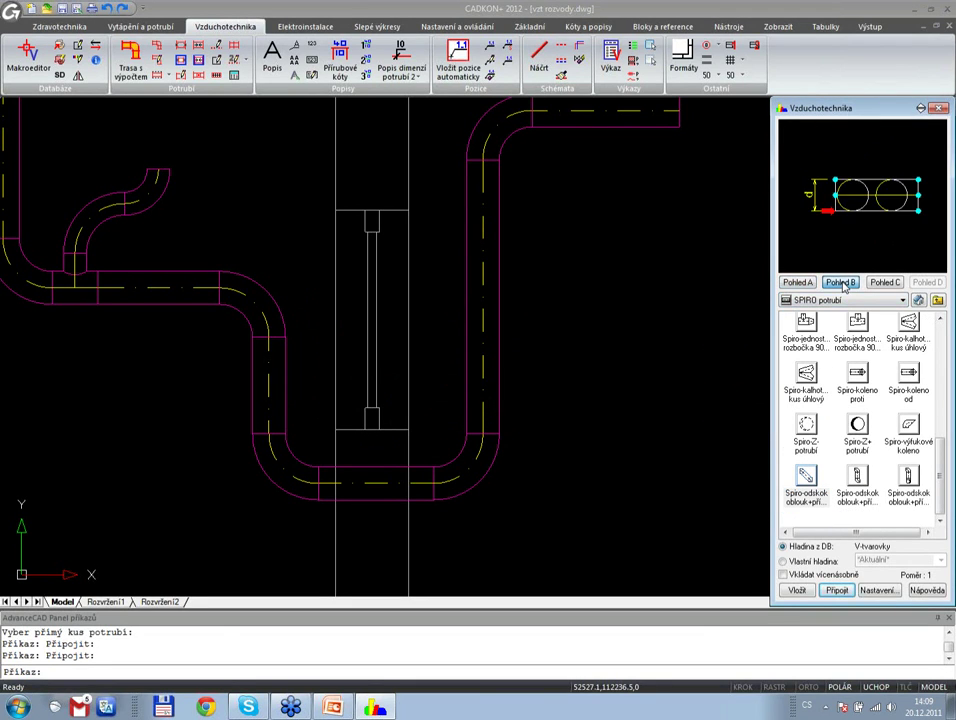
pyautogui.click(199, 77)
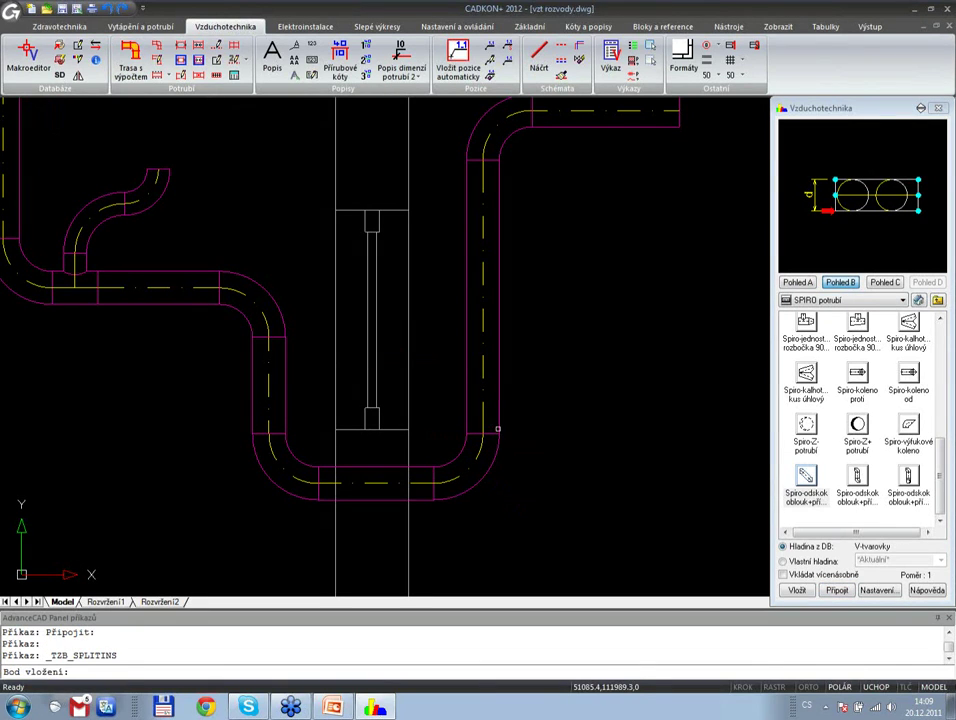
pyautogui.click(497, 428)
pyautogui.click(501, 417)
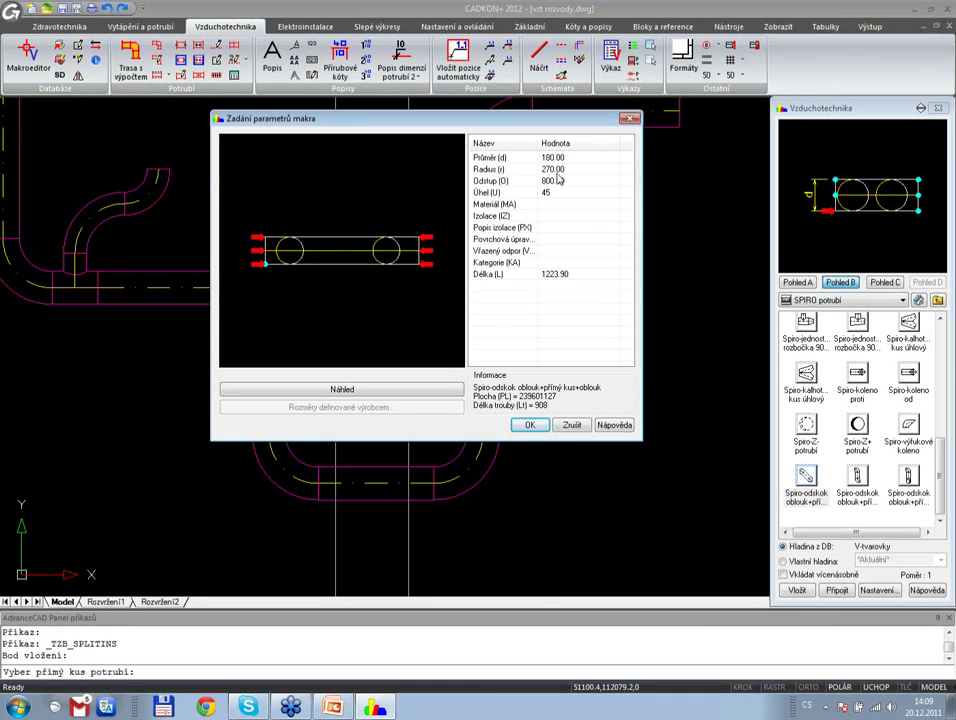
pyautogui.click(530, 425)
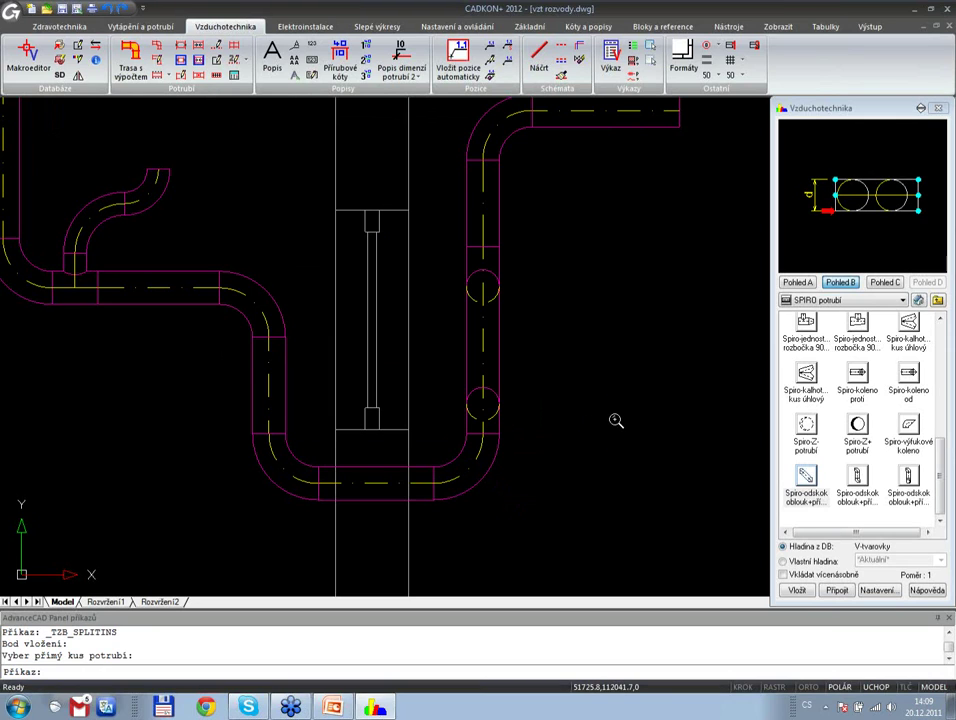
pyautogui.scroll(-2, 617, 421)
pyautogui.scroll(1, 620, 405)
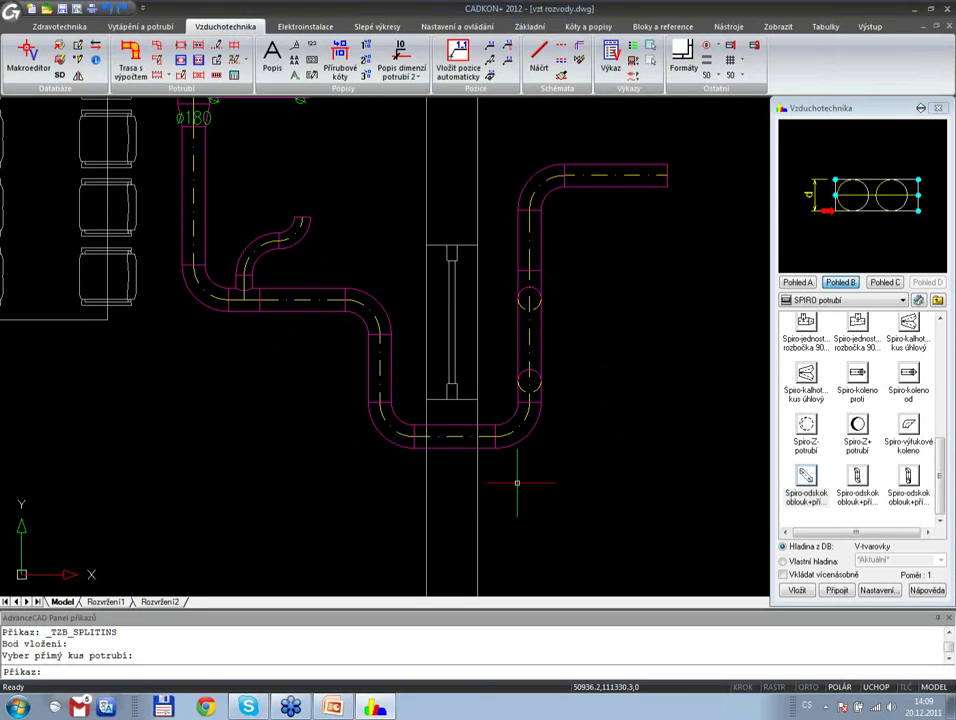
# - Insert a round Ø180 galvanised fire damper, 300 mm long, into the upper horizontal duct
pyautogui.click(918, 301)
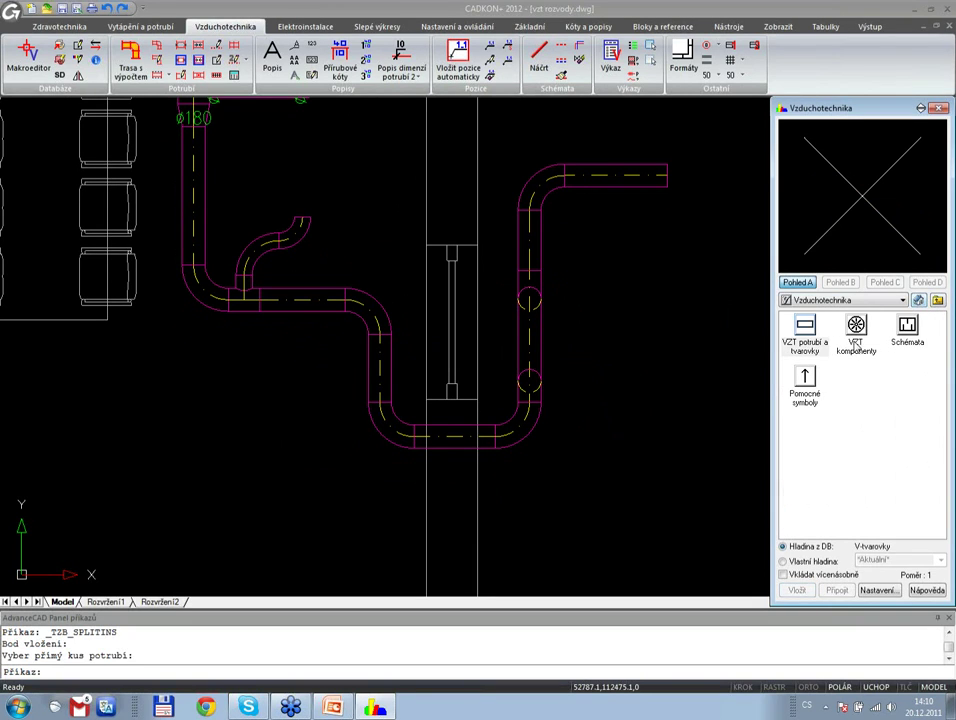
pyautogui.doubleClick(855, 340)
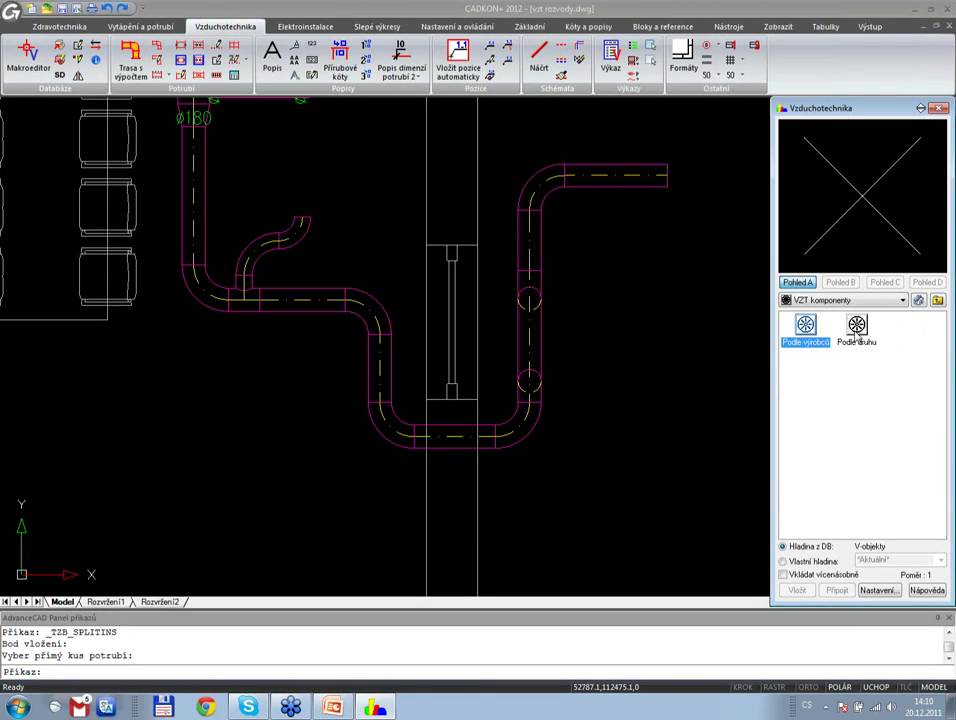
pyautogui.doubleClick(857, 336)
pyautogui.doubleClick(857, 340)
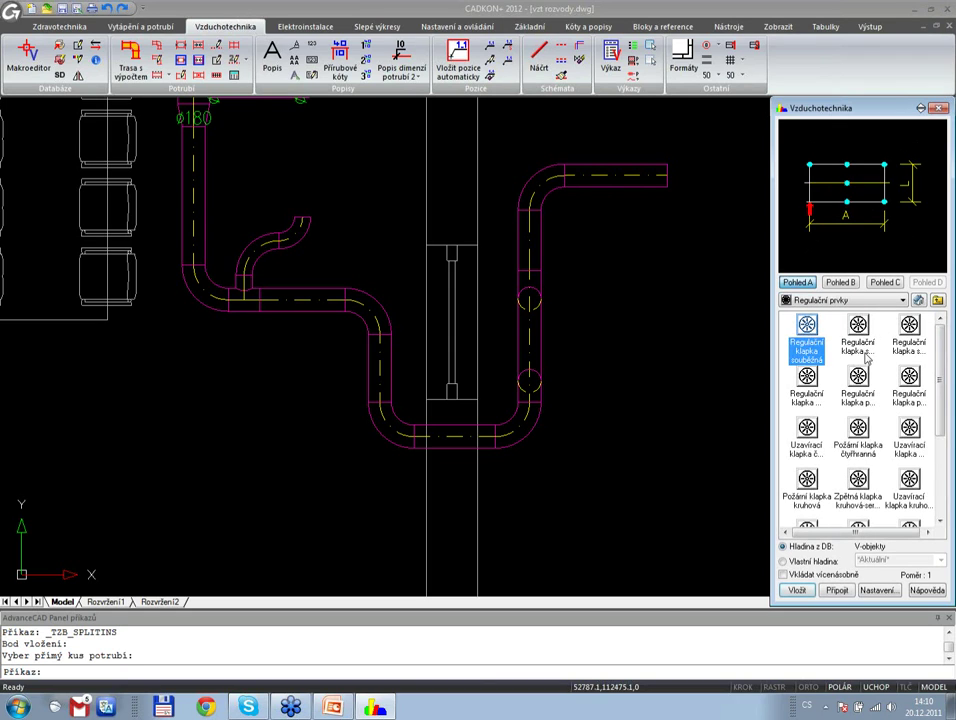
pyautogui.click(858, 432)
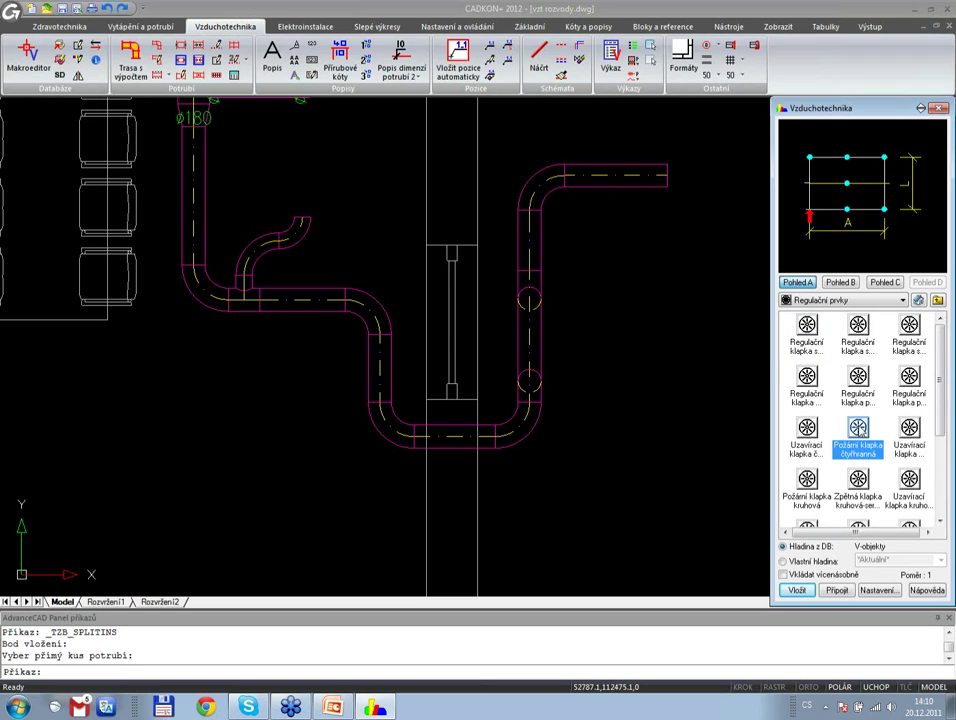
pyautogui.click(807, 482)
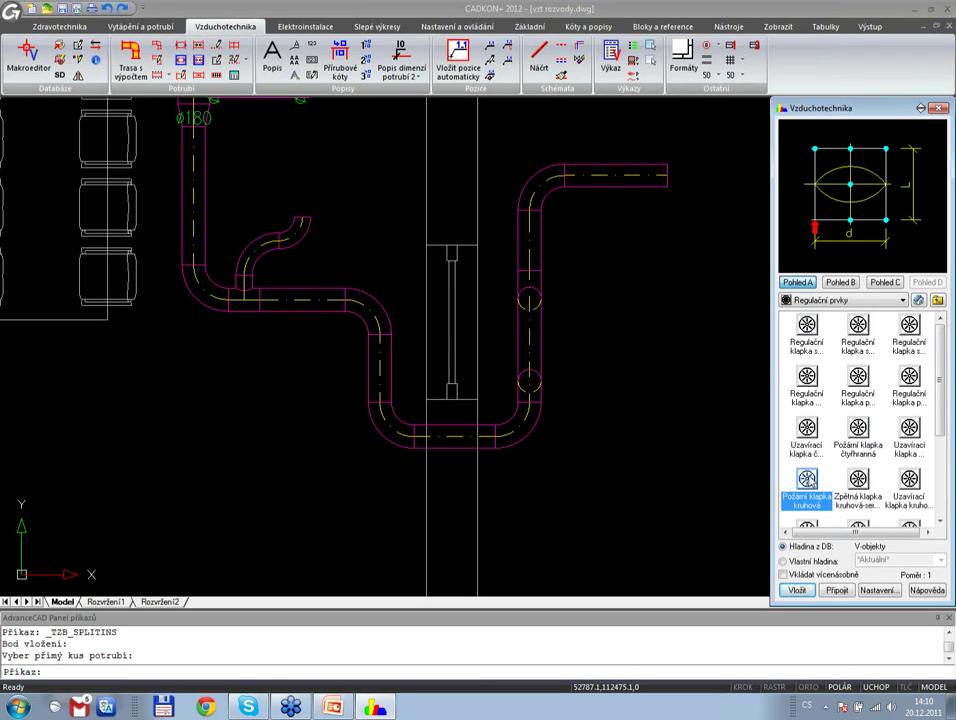
pyautogui.click(201, 76)
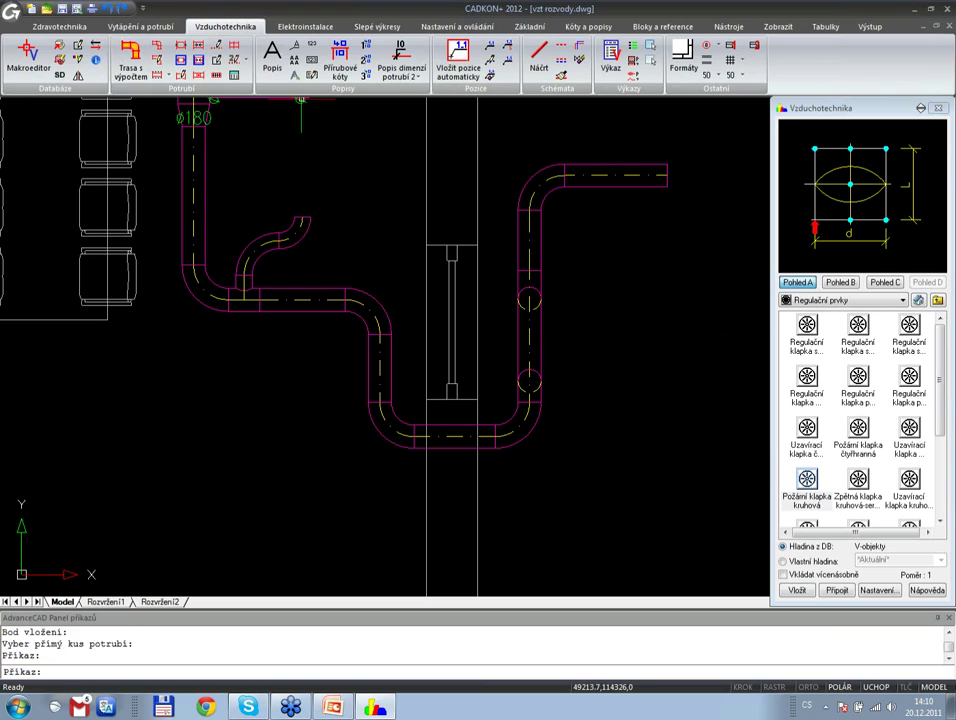
pyautogui.click(259, 311)
pyautogui.click(274, 312)
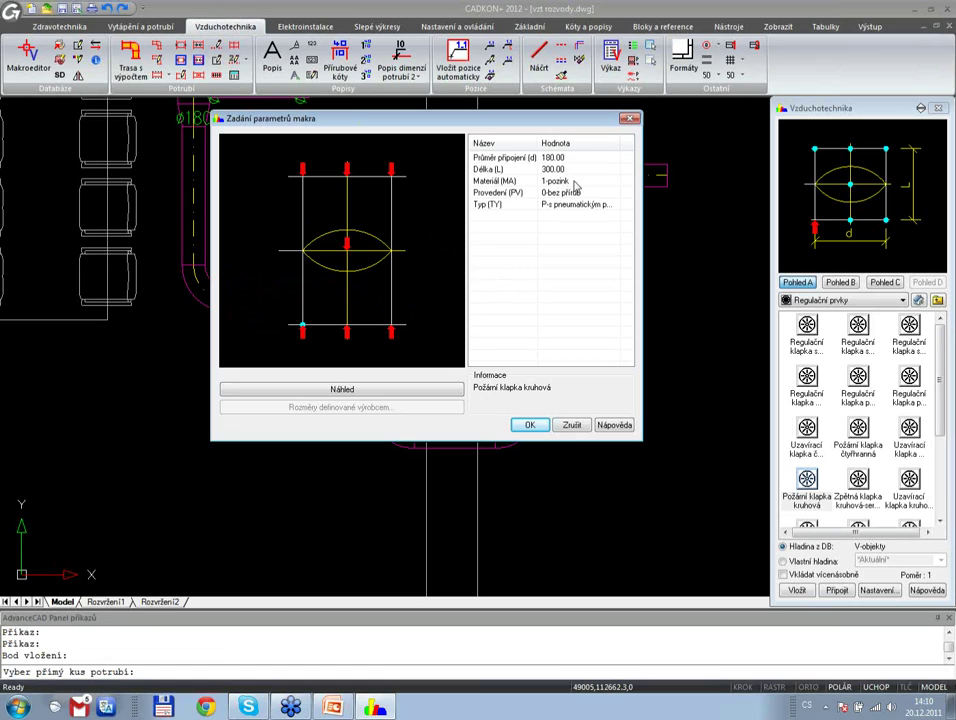
pyautogui.click(531, 426)
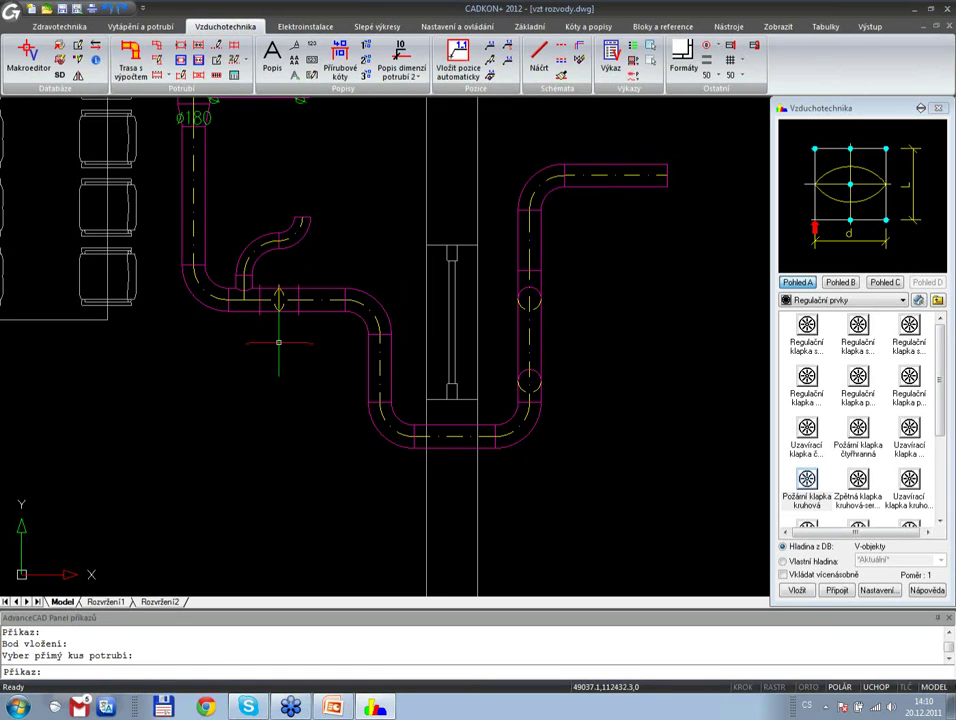
pyautogui.moveTo(279, 341)
pyautogui.mouseDown(button='middle')
pyautogui.moveTo(331, 444)
pyautogui.moveTo(510, 451)
pyautogui.mouseUp(button='middle')
# - Delete the old diameter labels on the riser near the +400m3/h outlet
pyautogui.moveTo(263, 255); pyautogui.dragTo(468, 428, button='middle')
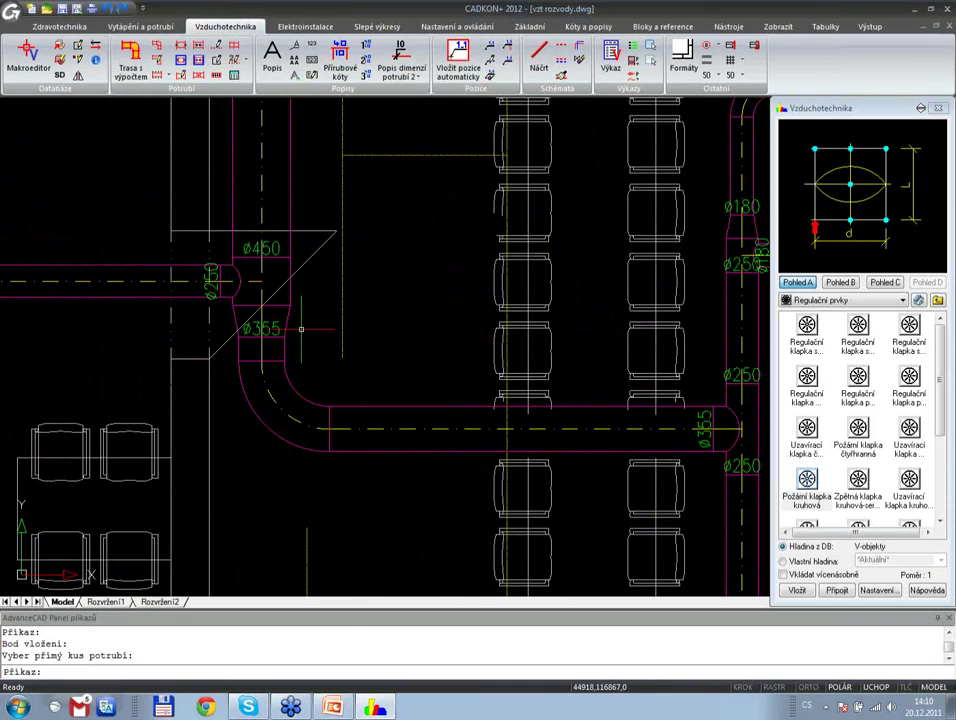
pyautogui.moveTo(350, 327); pyautogui.dragTo(250, 258, button='middle')
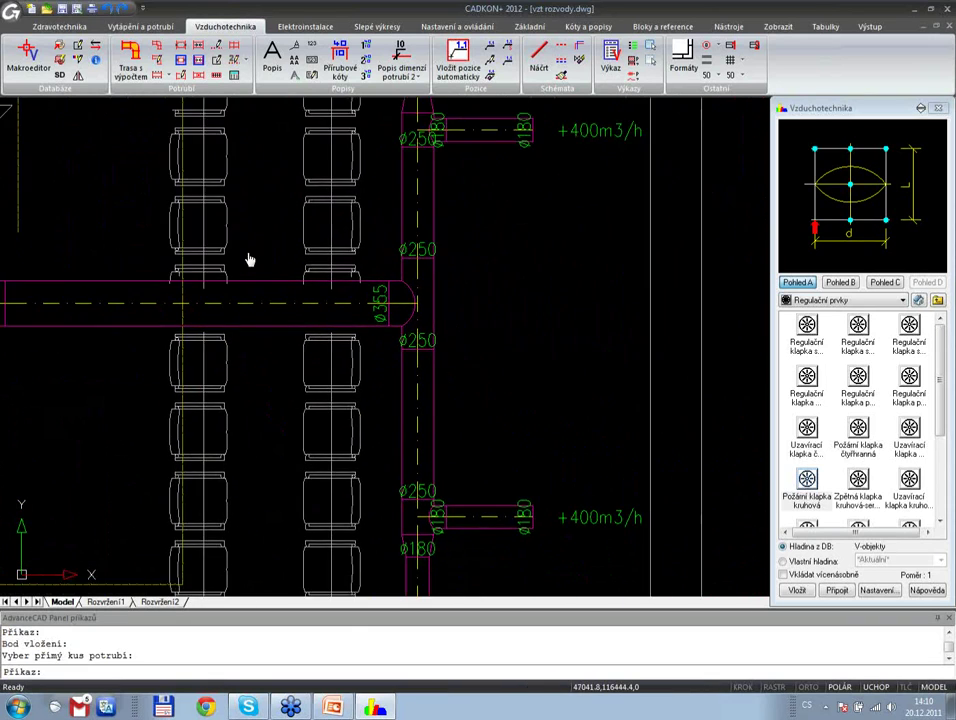
pyautogui.moveTo(355, 368); pyautogui.dragTo(287, 272, button='middle')
pyautogui.scroll(2, 287, 272)
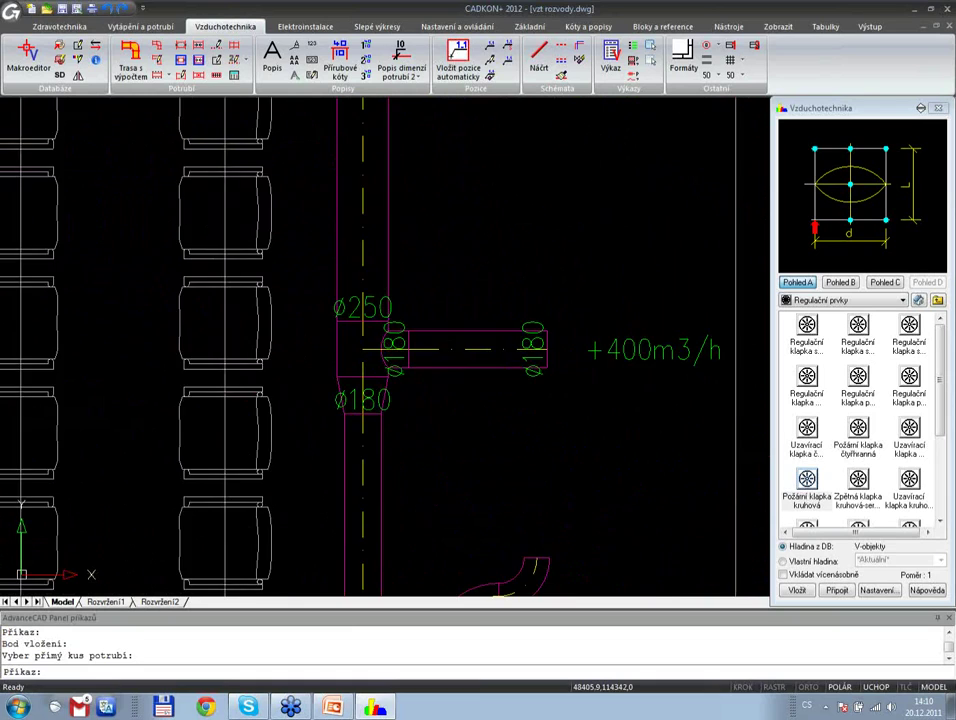
pyautogui.scroll(2, 350, 283)
pyautogui.click(341, 234)
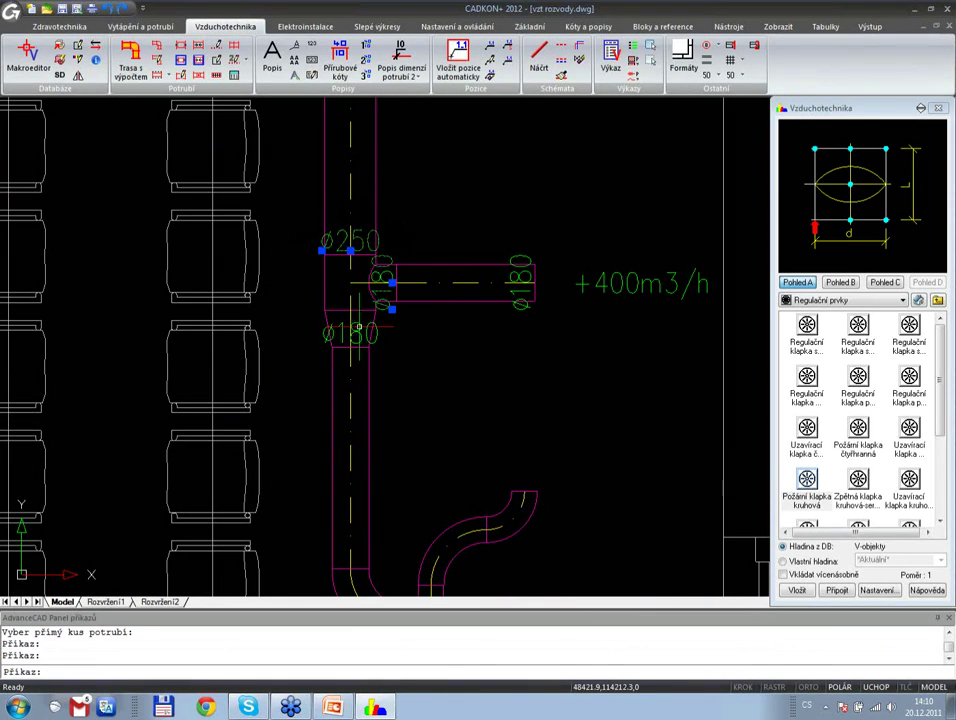
pyautogui.click(358, 325)
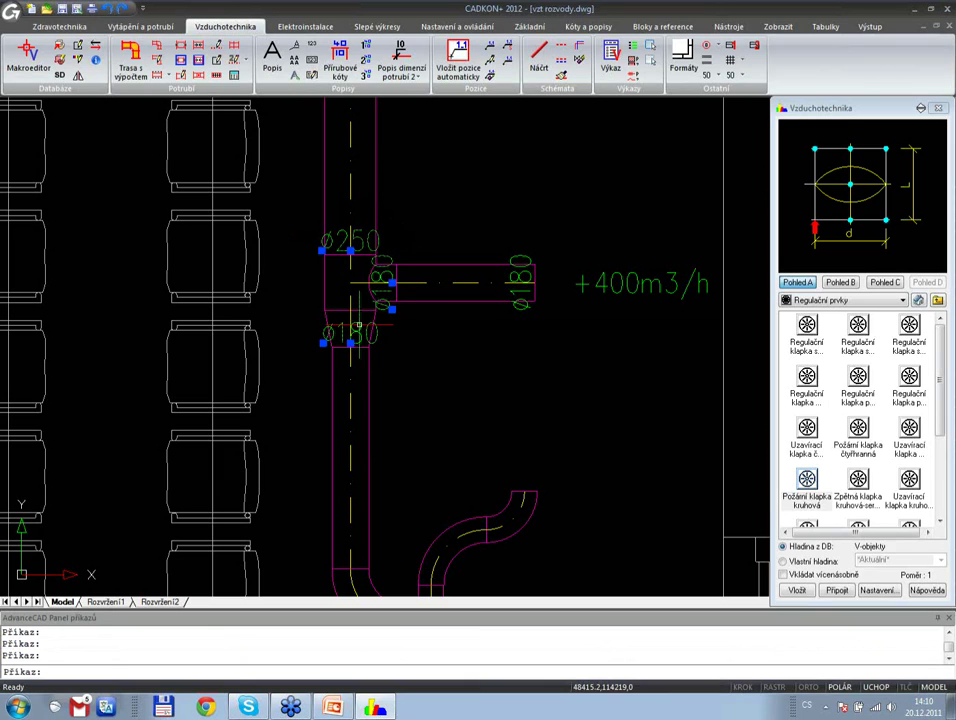
pyautogui.press('Delete')
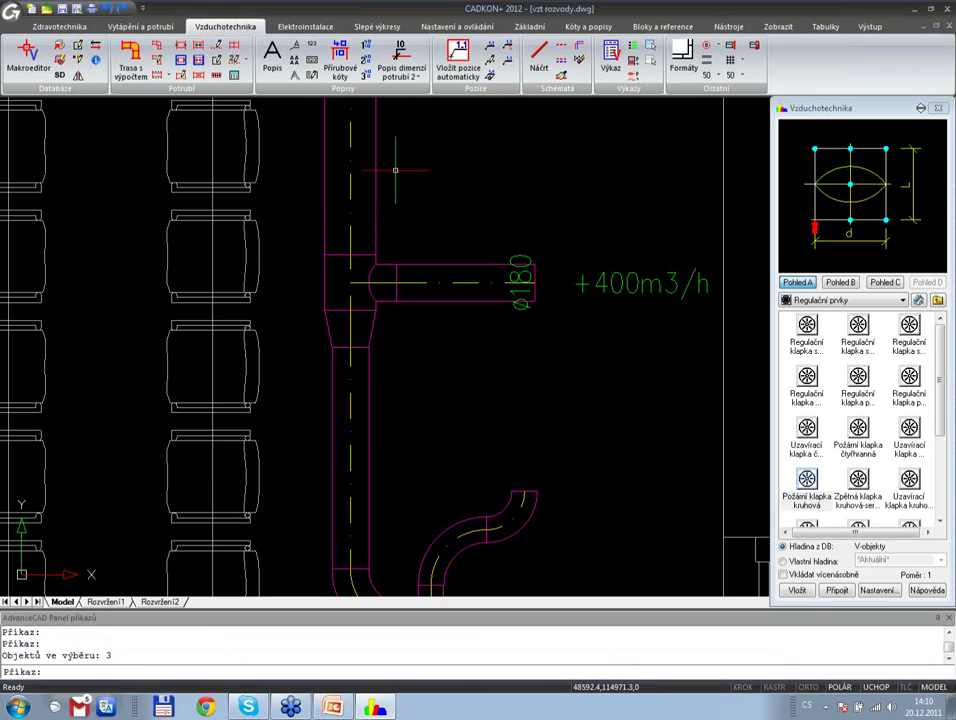
# - Label the riser sections ø180 and ø250, the outlet branch ø180 and the bent duct ø125
pyautogui.click(340, 70)
pyautogui.click(400, 103)
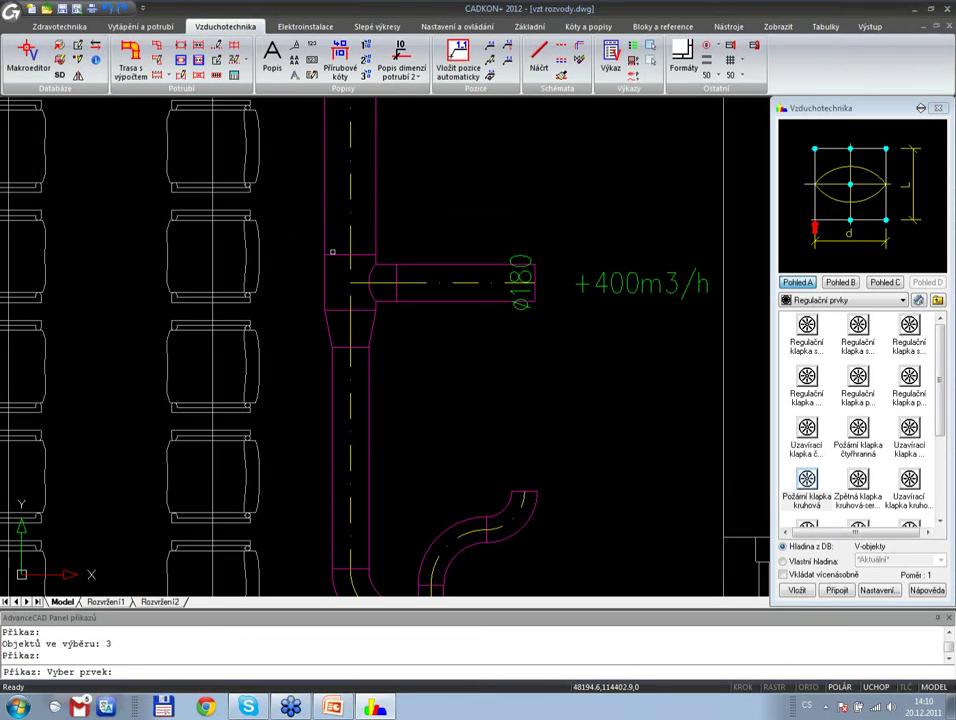
pyautogui.click(332, 346)
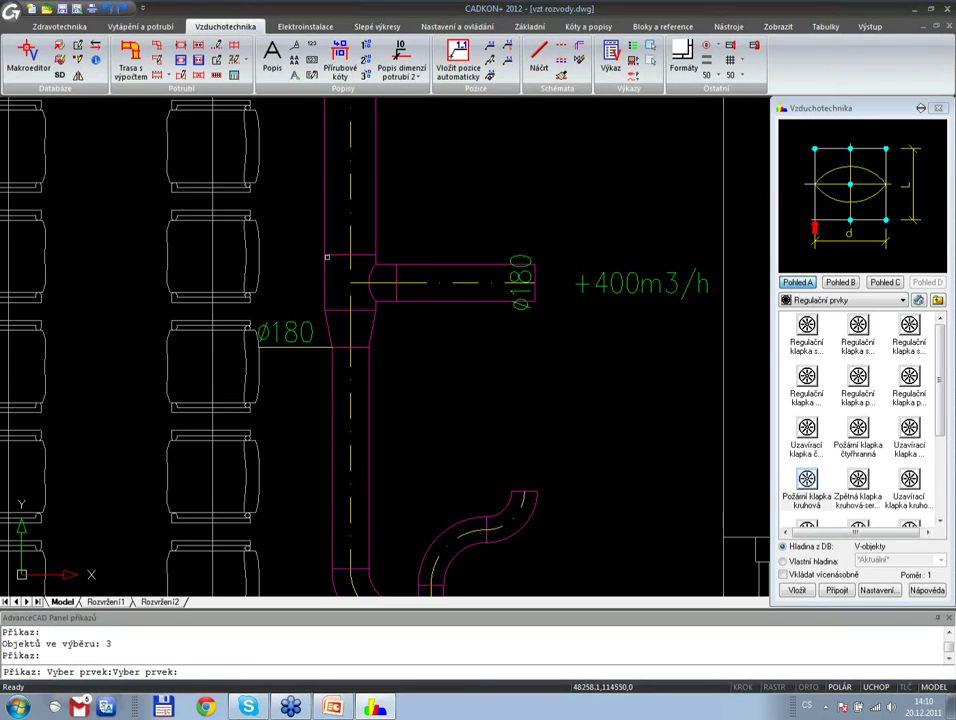
pyautogui.click(326, 255)
pyautogui.click(375, 215)
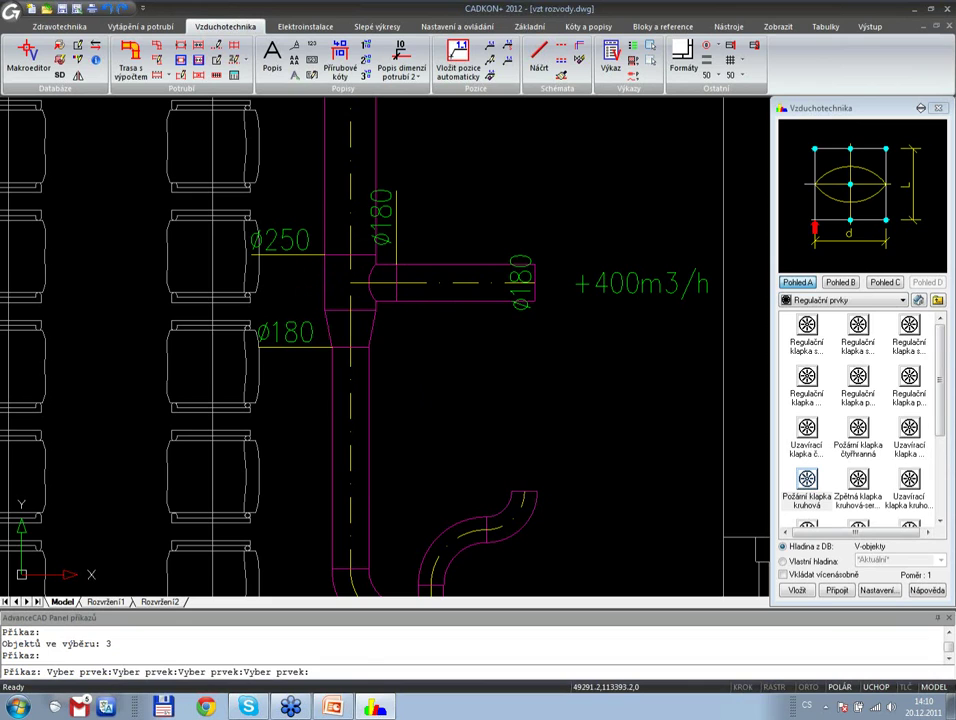
pyautogui.click(525, 492)
pyautogui.press('Escape')
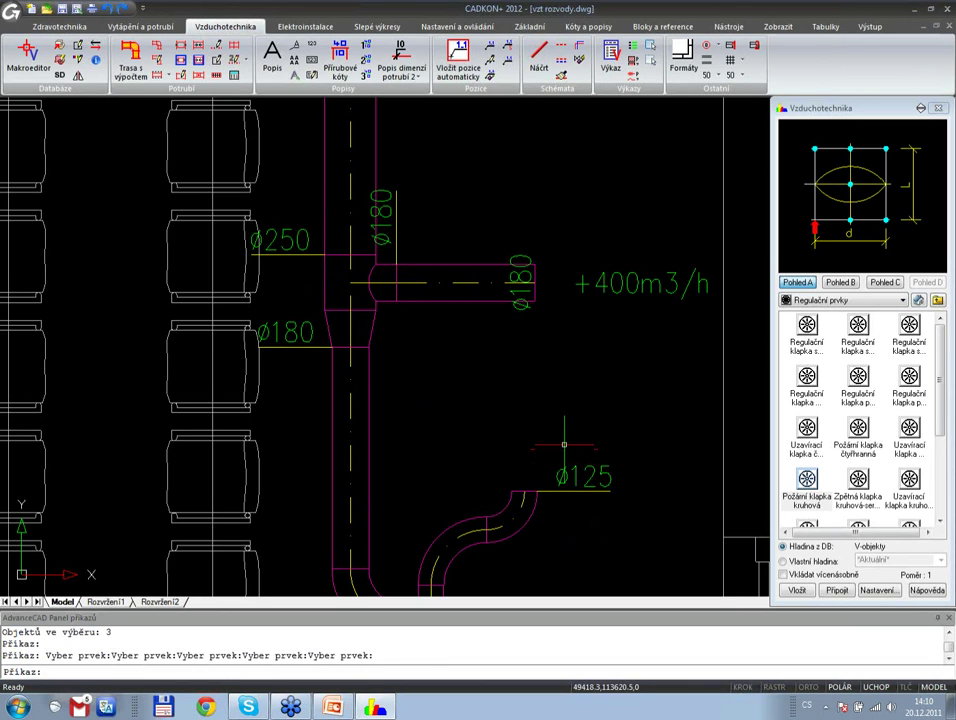
# - Close the Vzduchotechnika catalogue panel, leaving the full floor plan in view
pyautogui.scroll(-3, 565, 448)
pyautogui.scroll(-2, 457, 413)
pyautogui.moveTo(457, 413); pyautogui.dragTo(377, 358, button='middle')
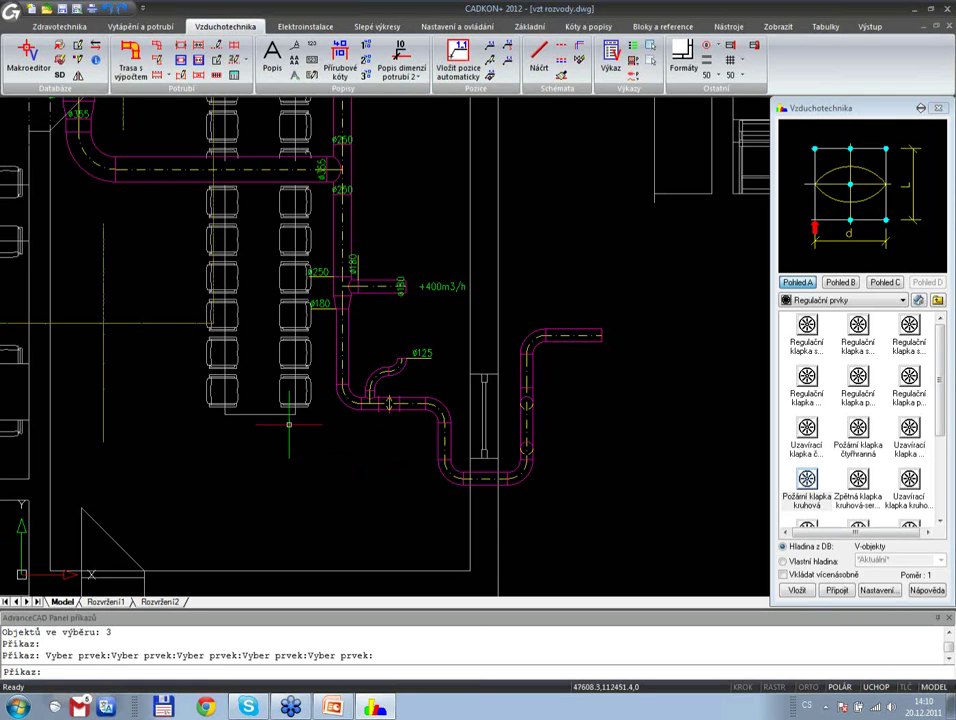
pyautogui.scroll(-5, 377, 466)
pyautogui.scroll(2, 398, 441)
pyautogui.moveTo(398, 441); pyautogui.dragTo(411, 435, button='middle')
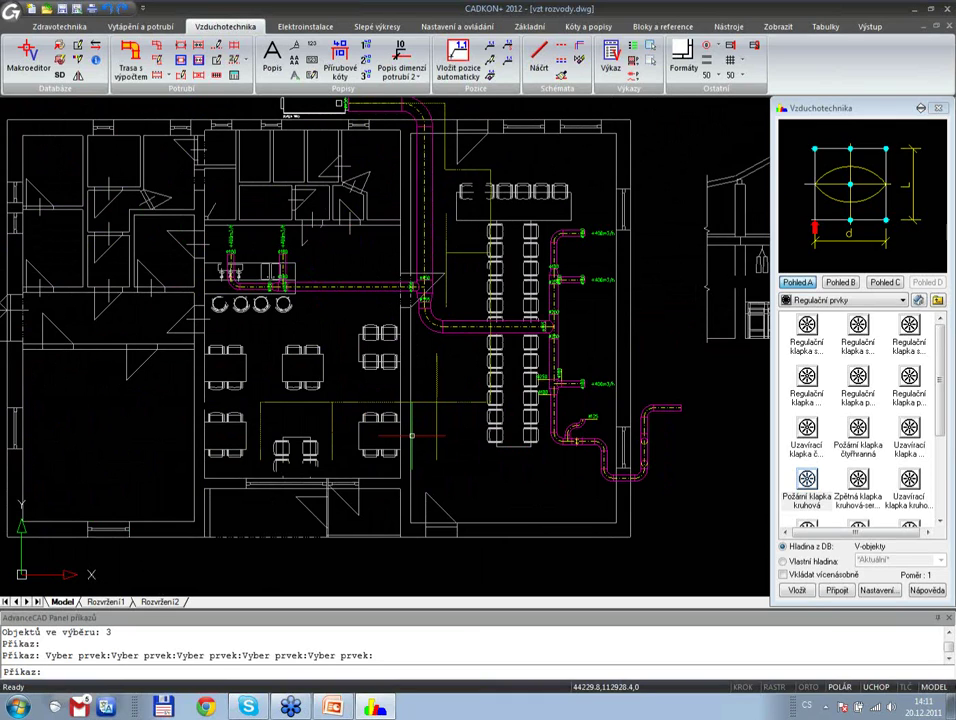
pyautogui.click(807, 485)
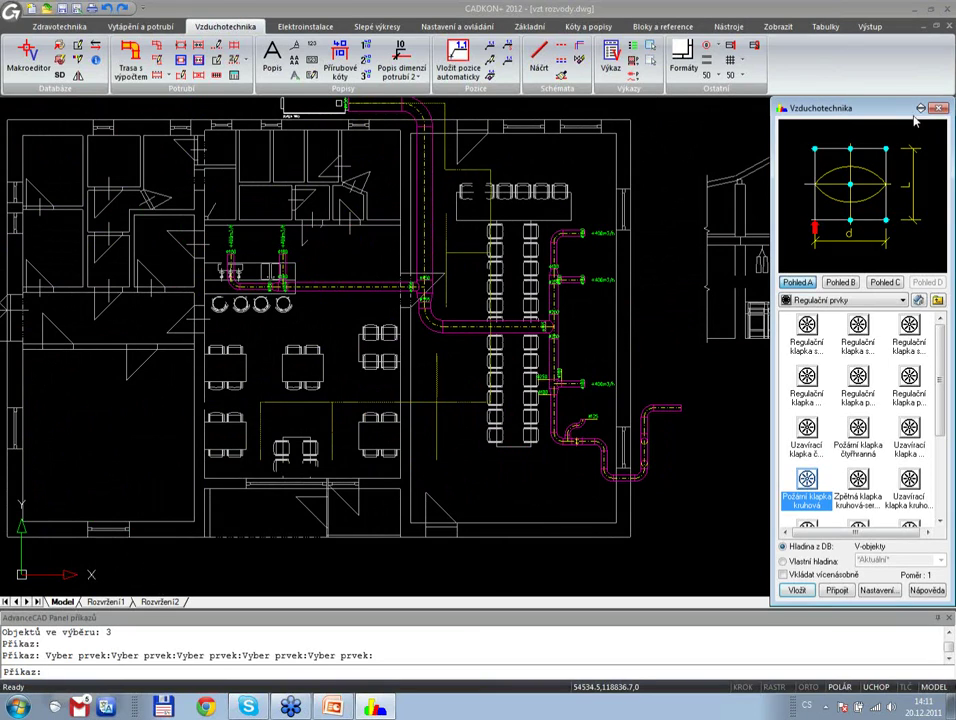
pyautogui.click(934, 110)
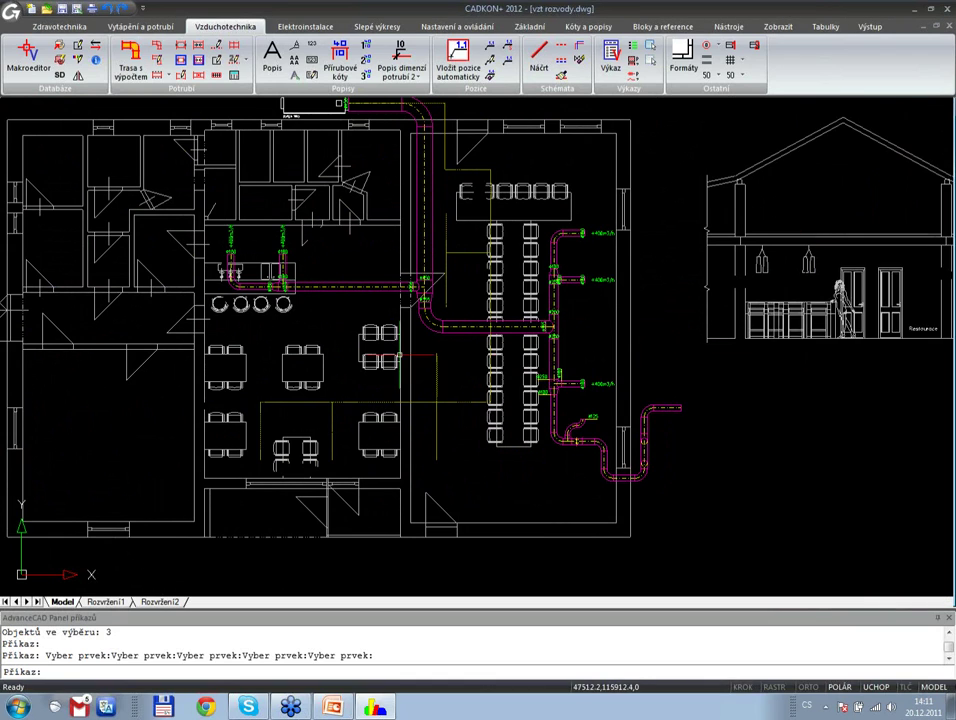
# - Export a Výkaz schedule of the whole drawing to Excel with 10% length allowance
pyautogui.scroll(-3, 396, 353)
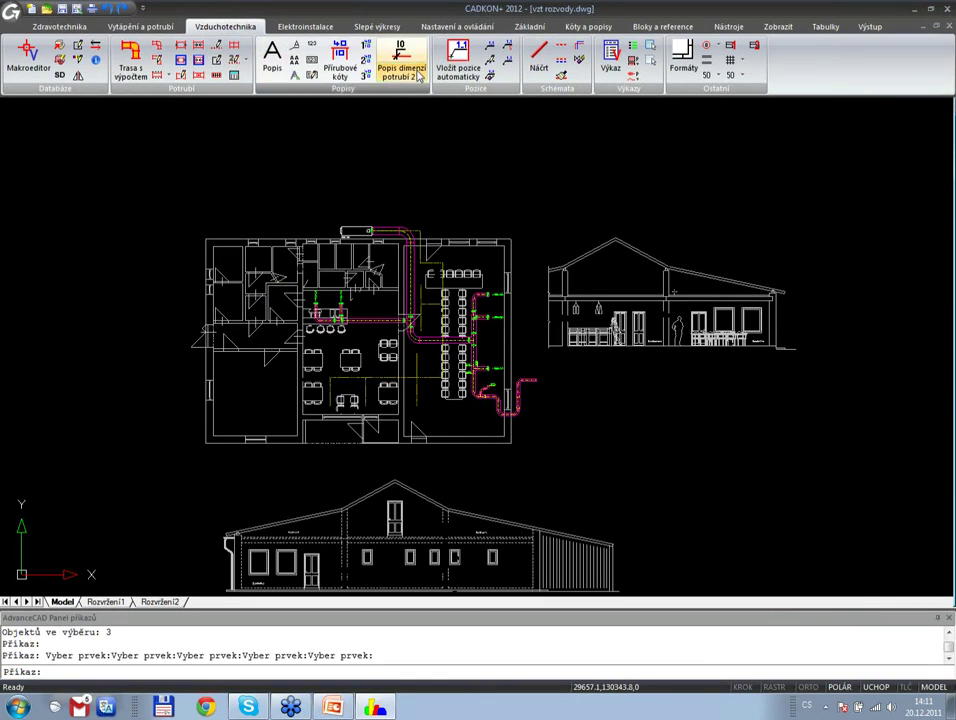
pyautogui.click(609, 68)
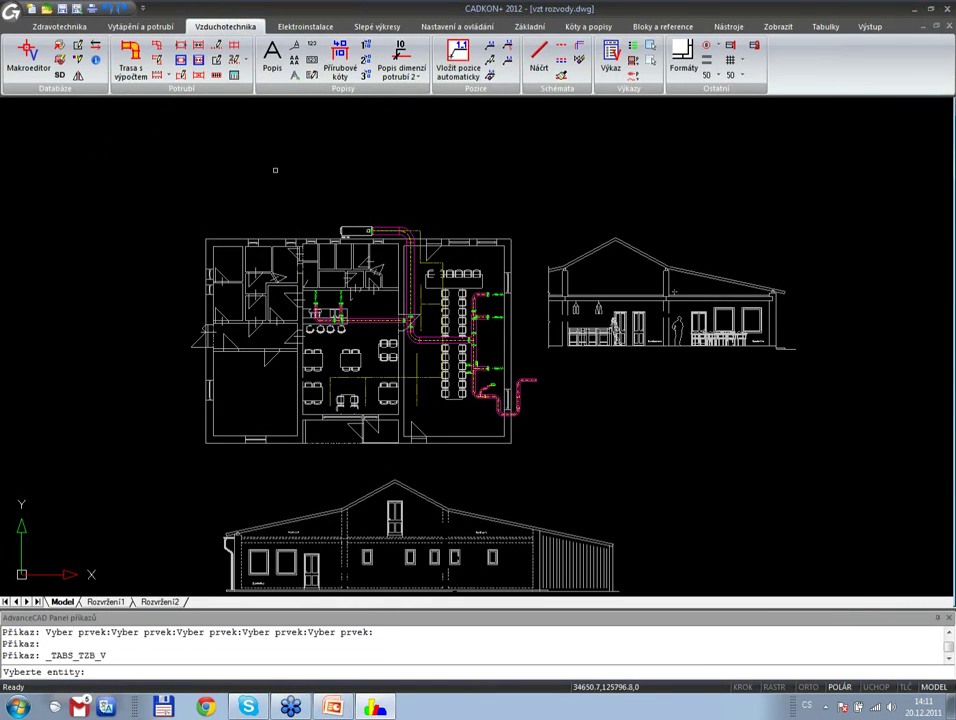
pyautogui.click(240, 174)
pyautogui.click(572, 476)
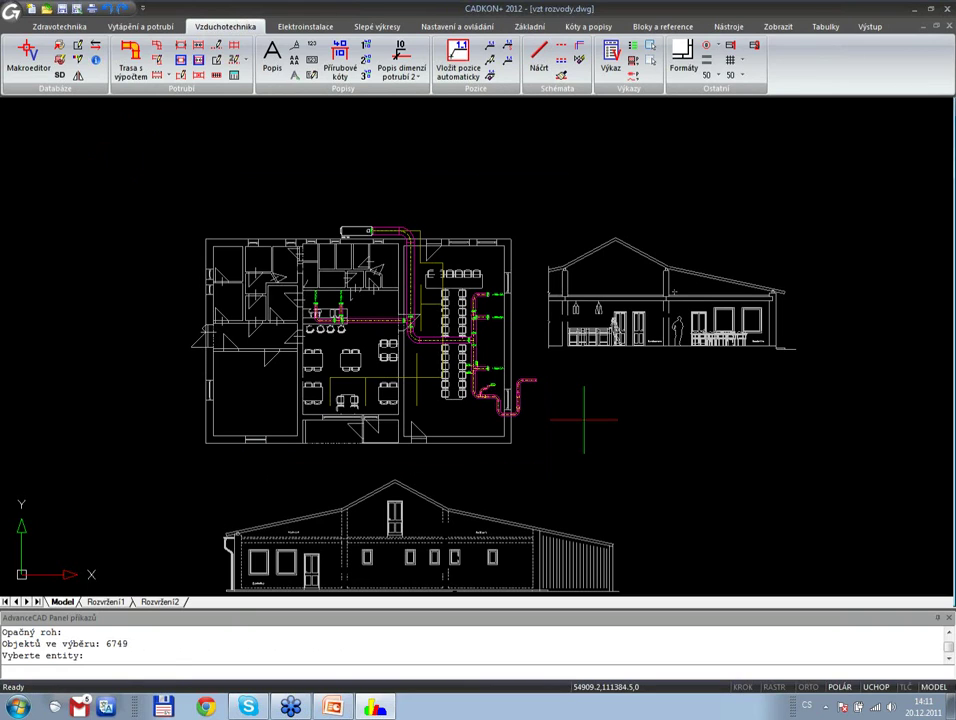
pyautogui.press('Return')
pyautogui.click(584, 420)
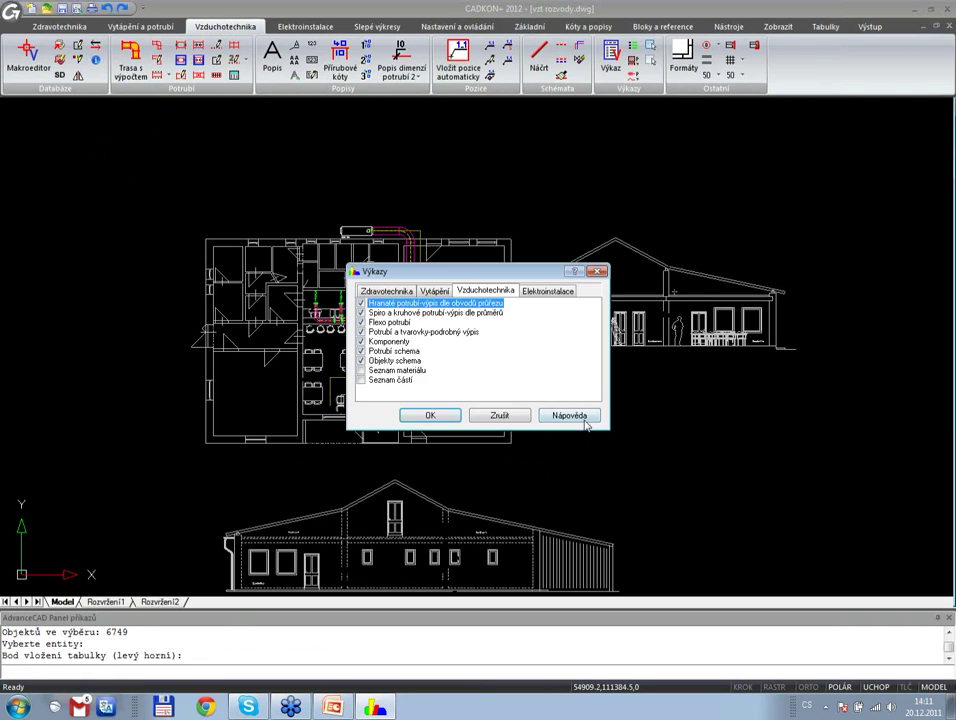
pyautogui.click(455, 414)
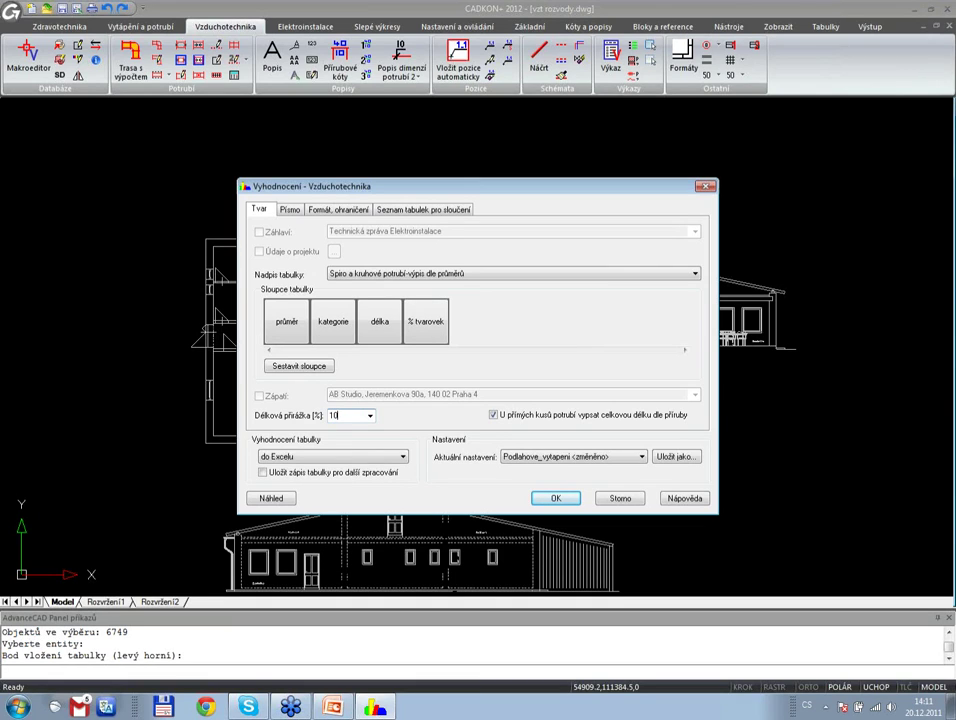
pyautogui.click(335, 415)
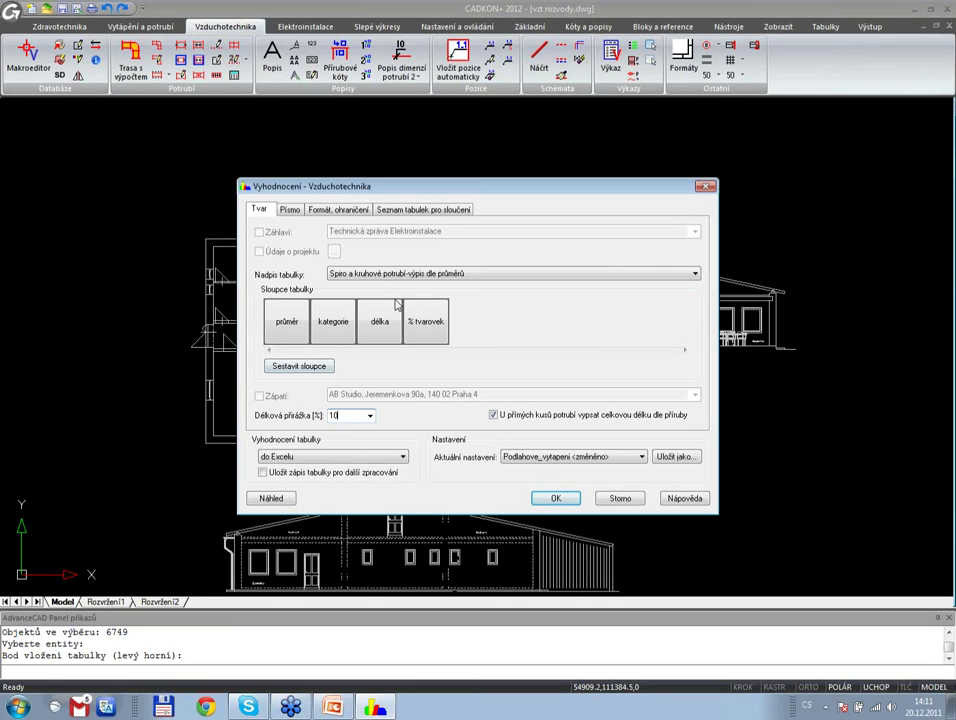
pyautogui.click(557, 498)
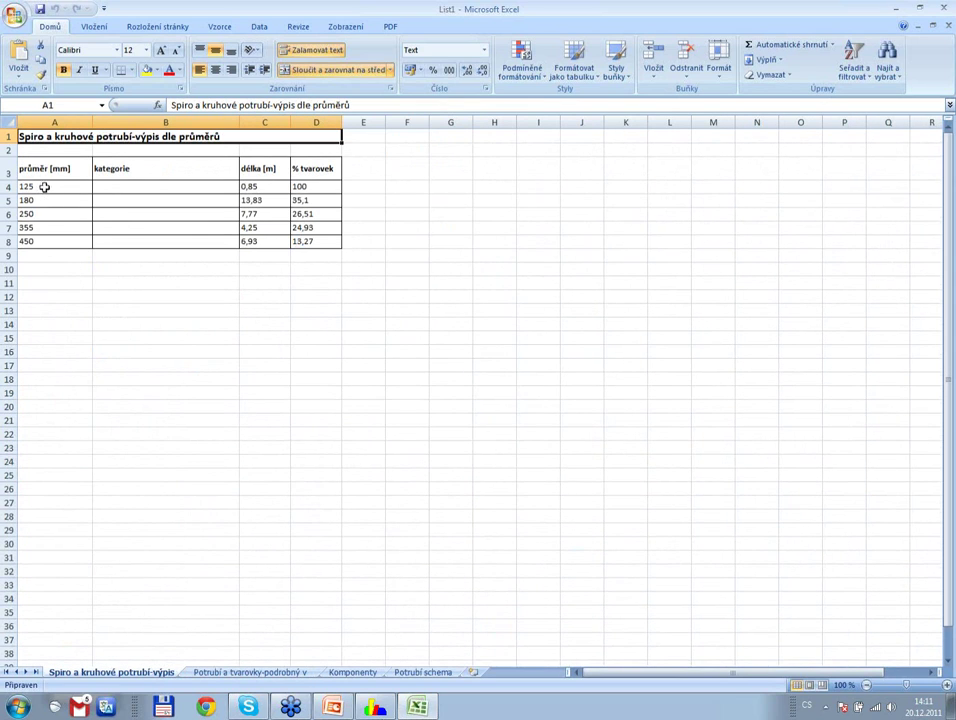
# - Review the 125 and 180 mm Spiro rows and row 7 of Potrubí a tvarovky
pyautogui.moveTo(31, 186); pyautogui.dragTo(262, 187)
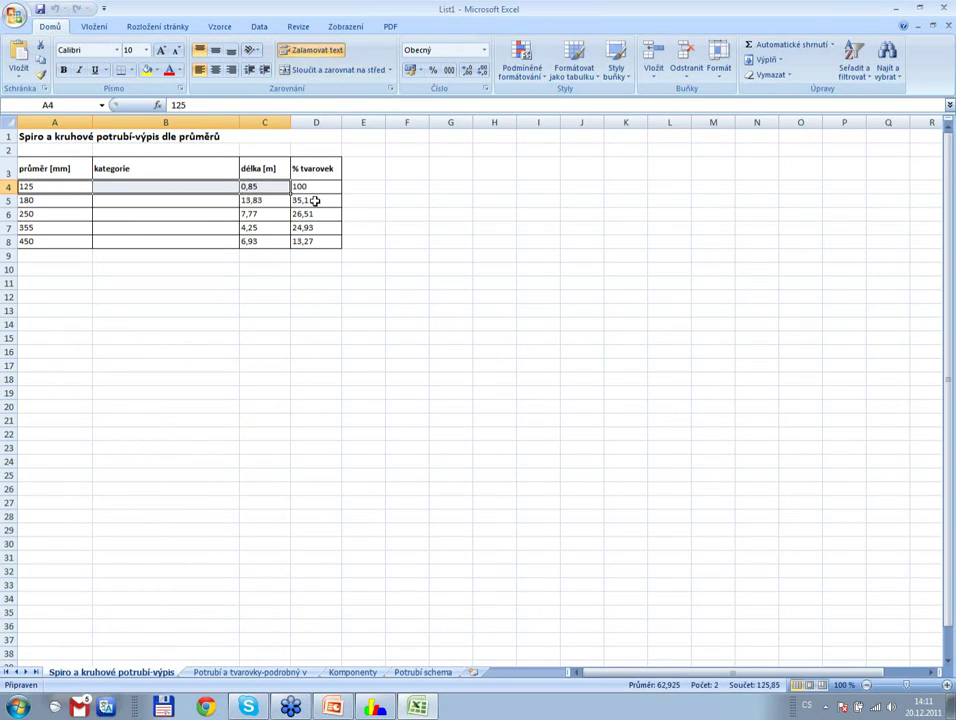
pyautogui.moveTo(320, 205); pyautogui.dragTo(79, 201)
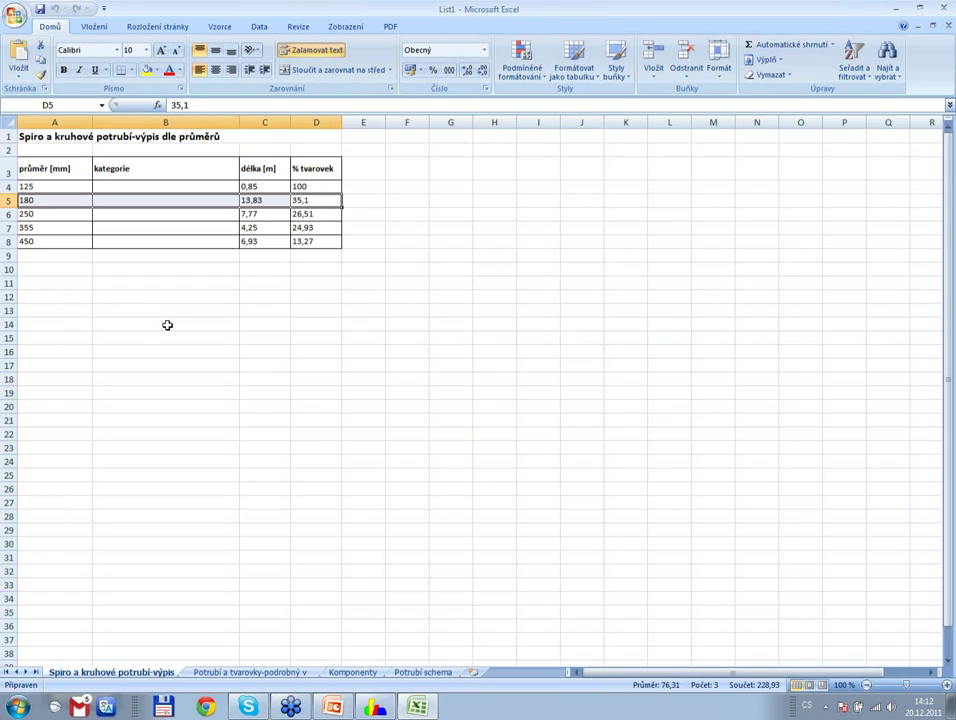
pyautogui.click(252, 673)
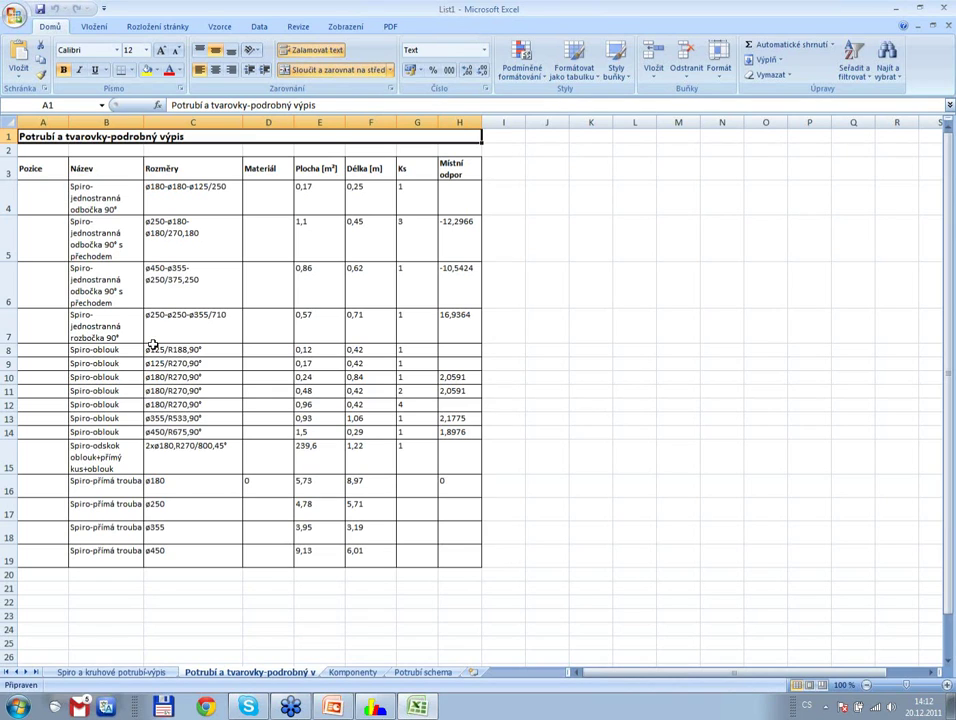
pyautogui.moveTo(100, 327); pyautogui.dragTo(475, 331)
pyautogui.click(540, 341)
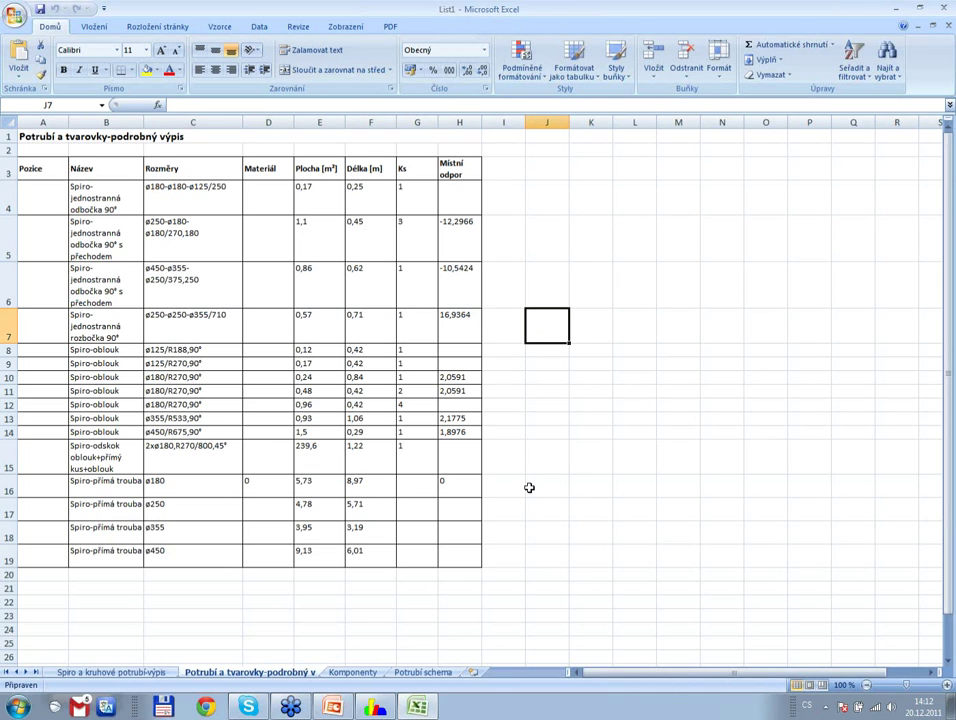
# - Widen column B on the Komponenty sheet so the component dimensions fit
pyautogui.click(352, 672)
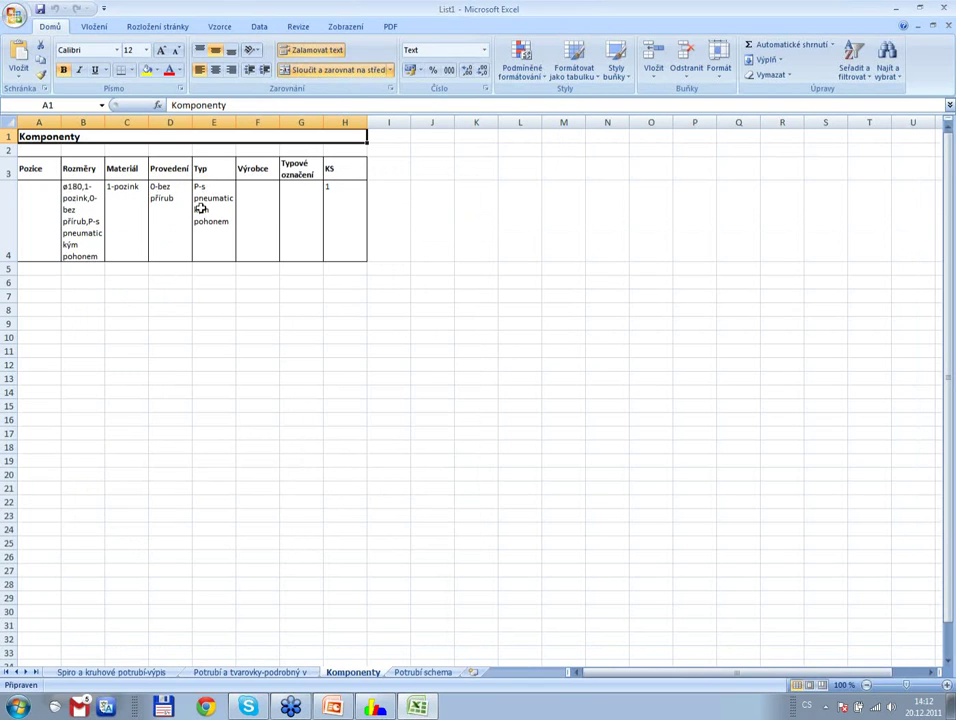
pyautogui.moveTo(105, 122); pyautogui.dragTo(190, 122)
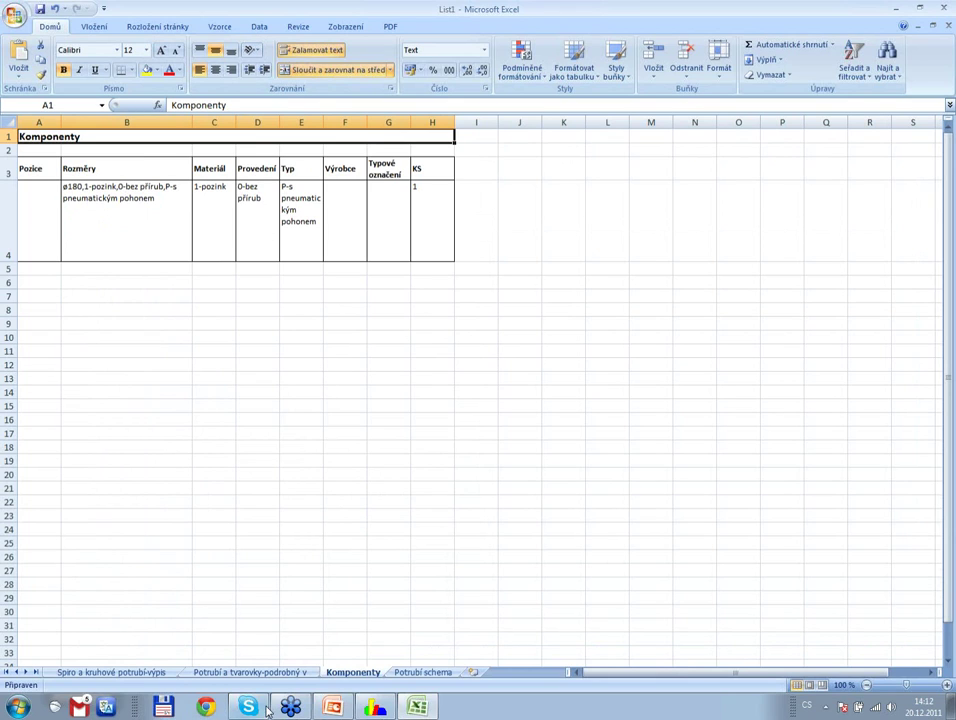
pyautogui.click(372, 708)
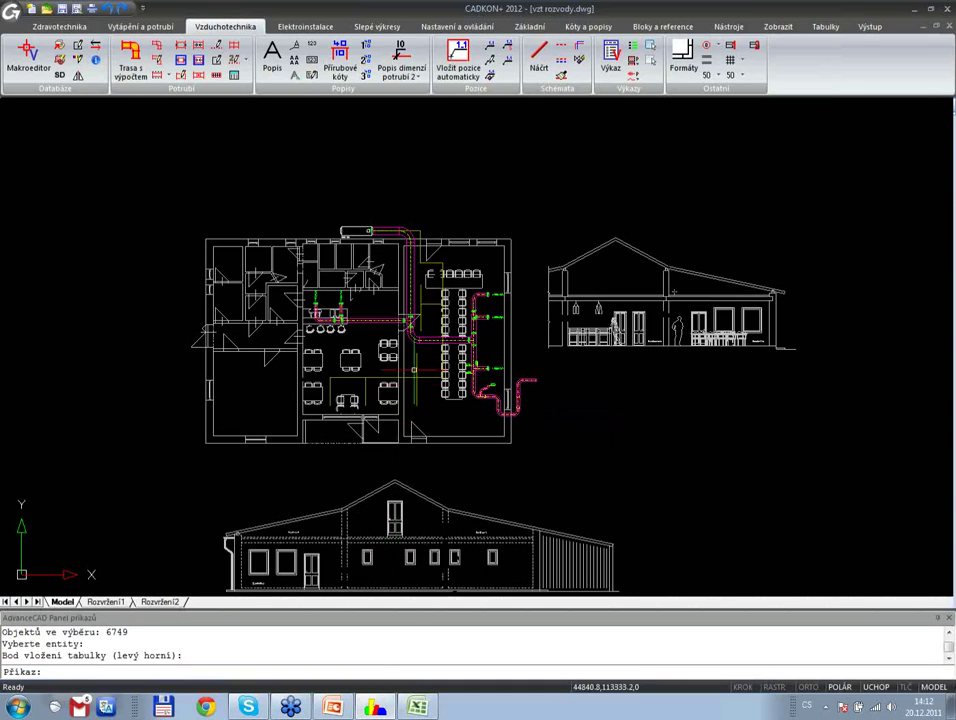
# - Centre on the lower duct bends and start a wall penetration from Slepé výkresy
pyautogui.scroll(1, 330, 320)
pyautogui.scroll(2, 346, 384)
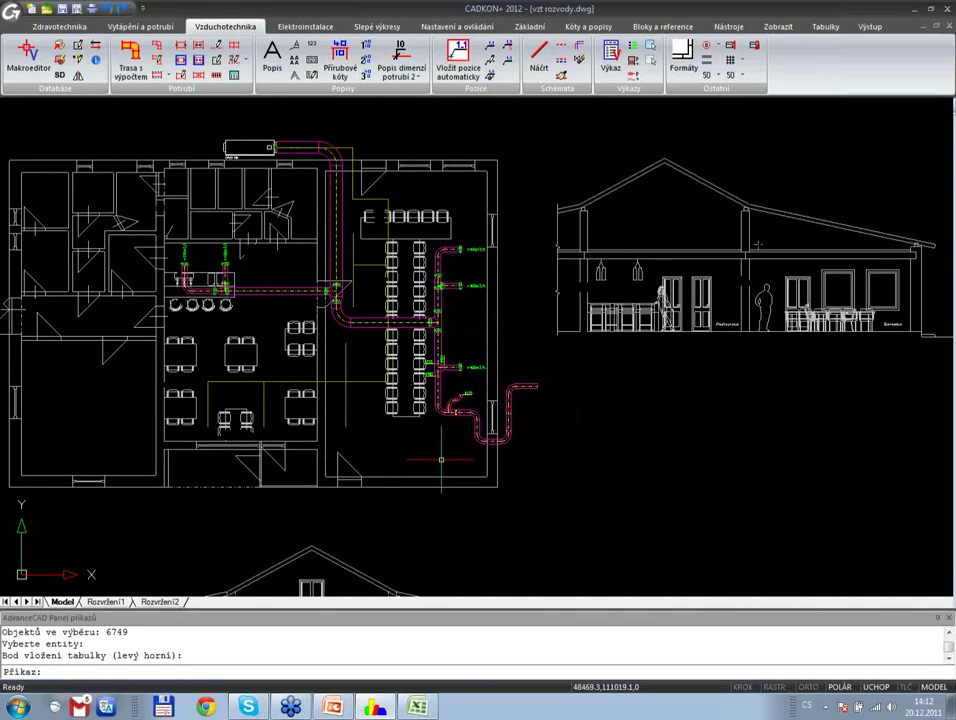
pyautogui.scroll(4, 448, 458)
pyautogui.moveTo(460, 463); pyautogui.dragTo(354, 435, button='middle')
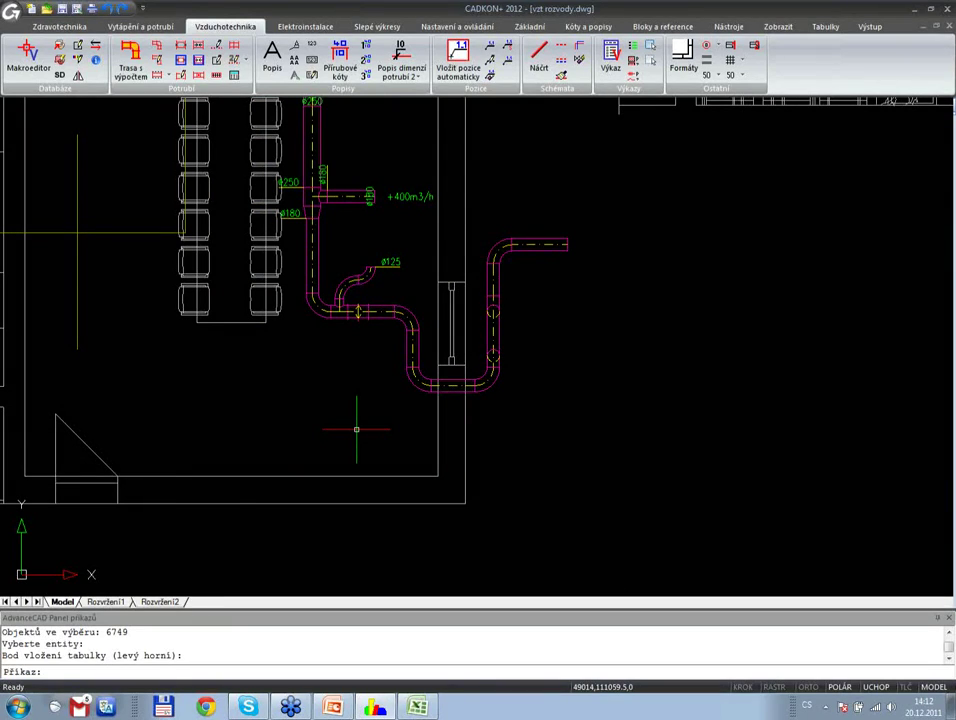
pyautogui.click(379, 30)
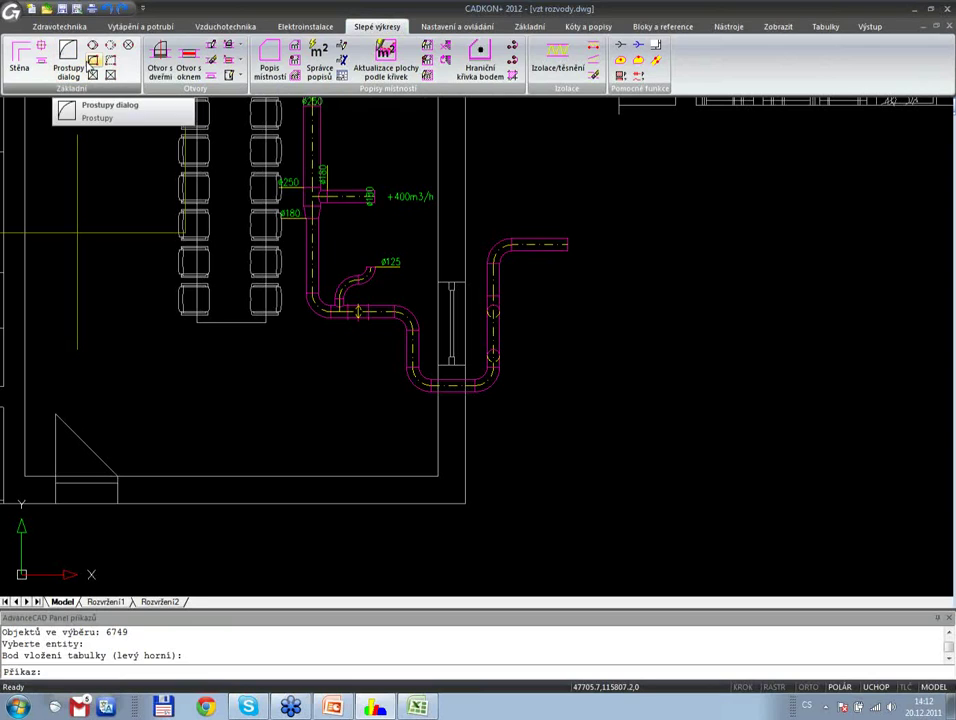
pyautogui.click(93, 61)
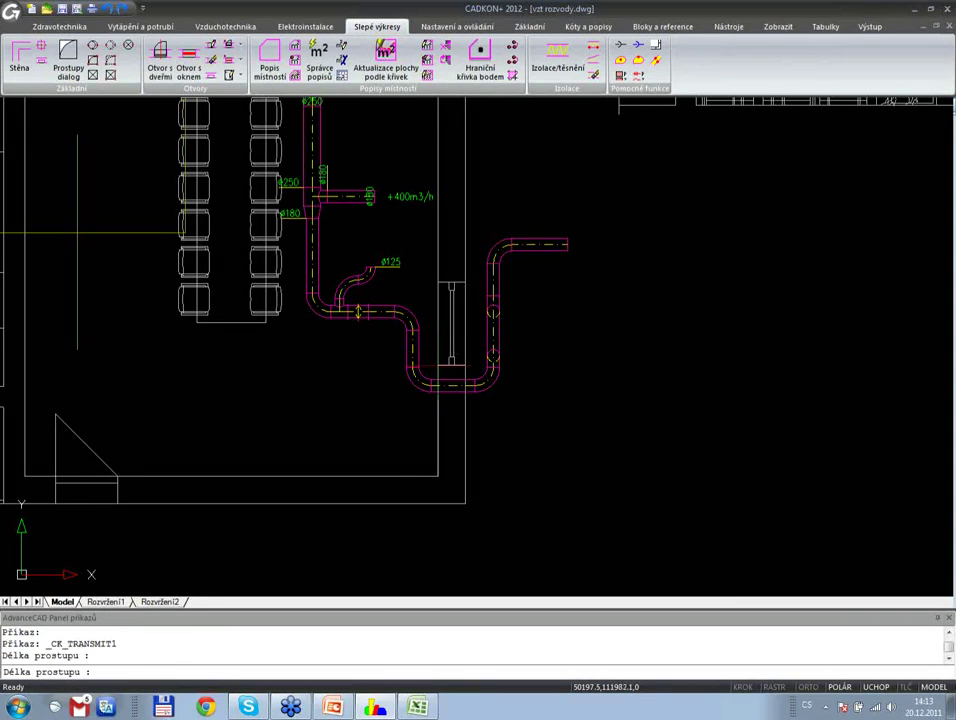
# - Place the wall penetration where the duct bend crosses the wall, at 0° rotation
pyautogui.press('Return')
pyautogui.press('Return')
pyautogui.press('Return')
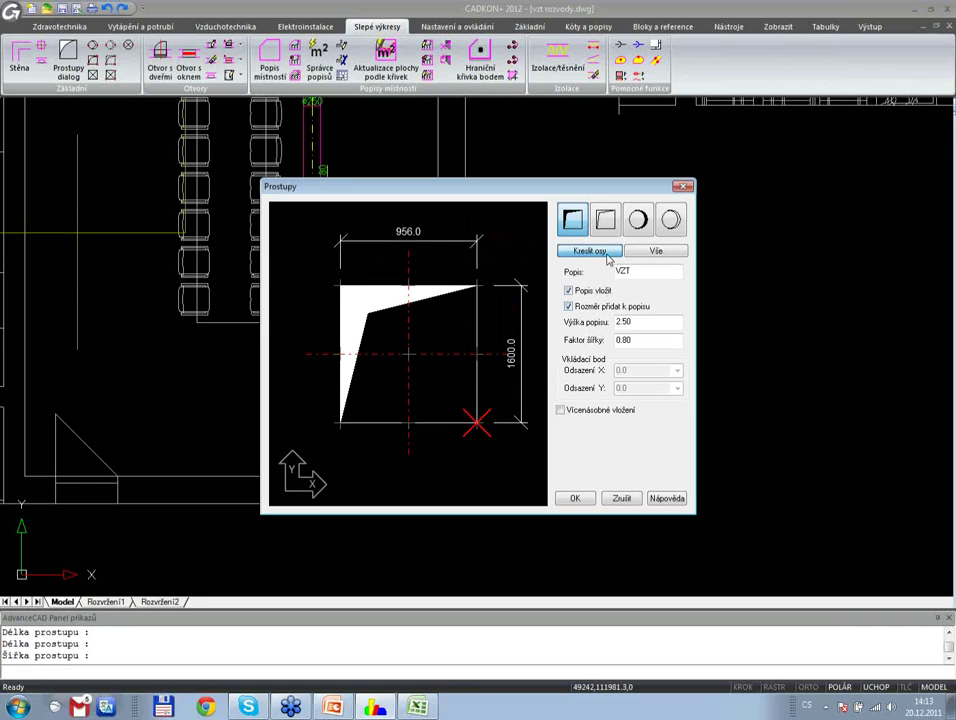
pyautogui.click(576, 498)
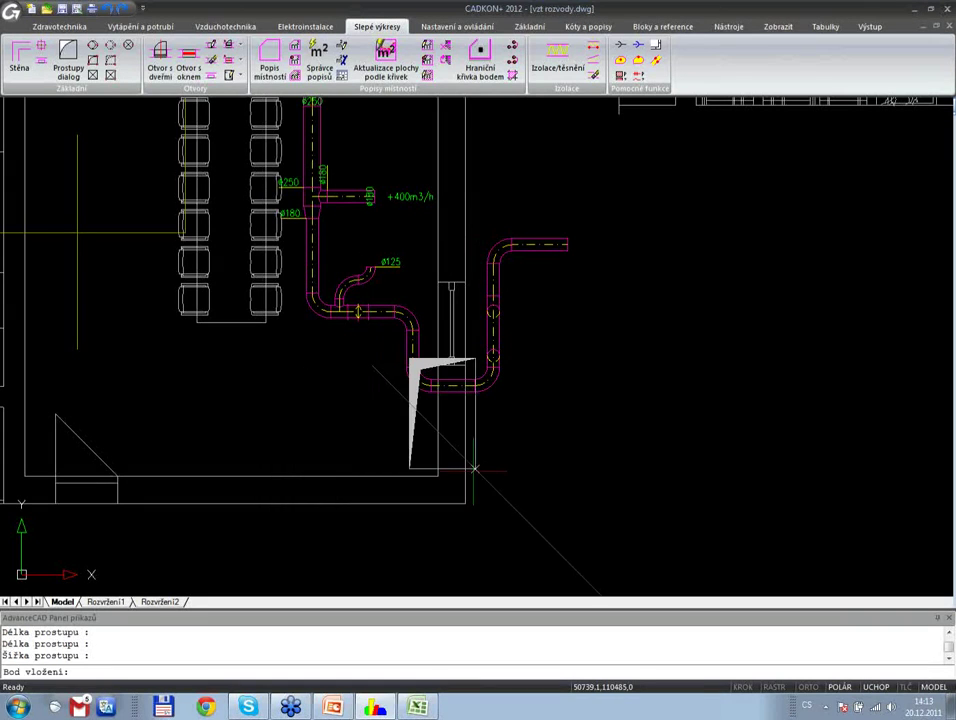
pyautogui.click(435, 470)
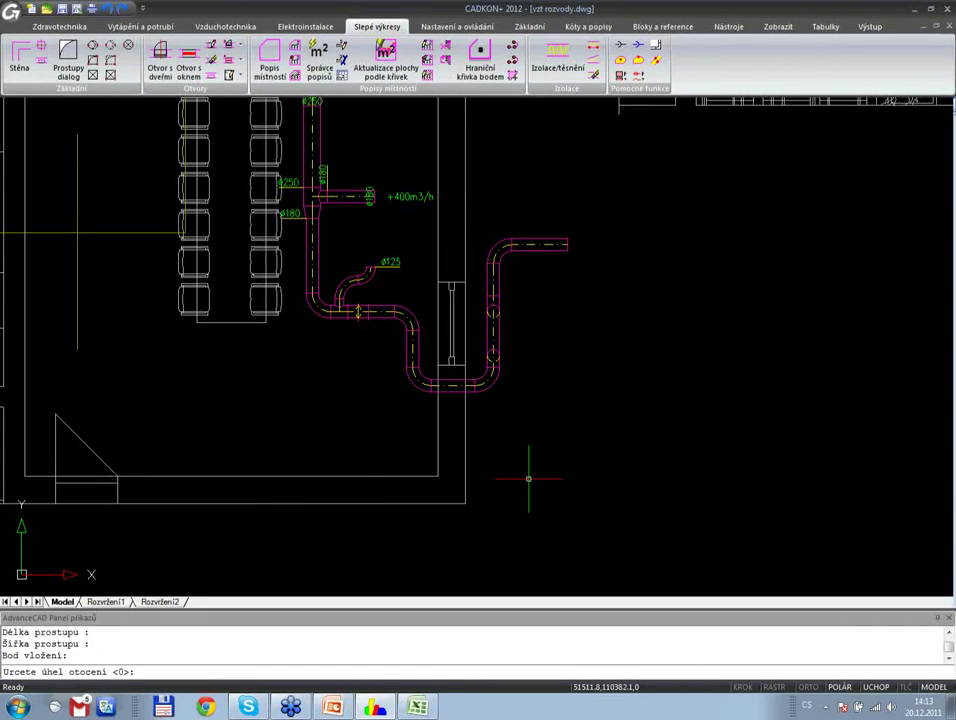
pyautogui.press('Return')
# - Move the VZT 956x1600 penetration label left into the room
pyautogui.click(437, 474)
pyautogui.click(437, 476)
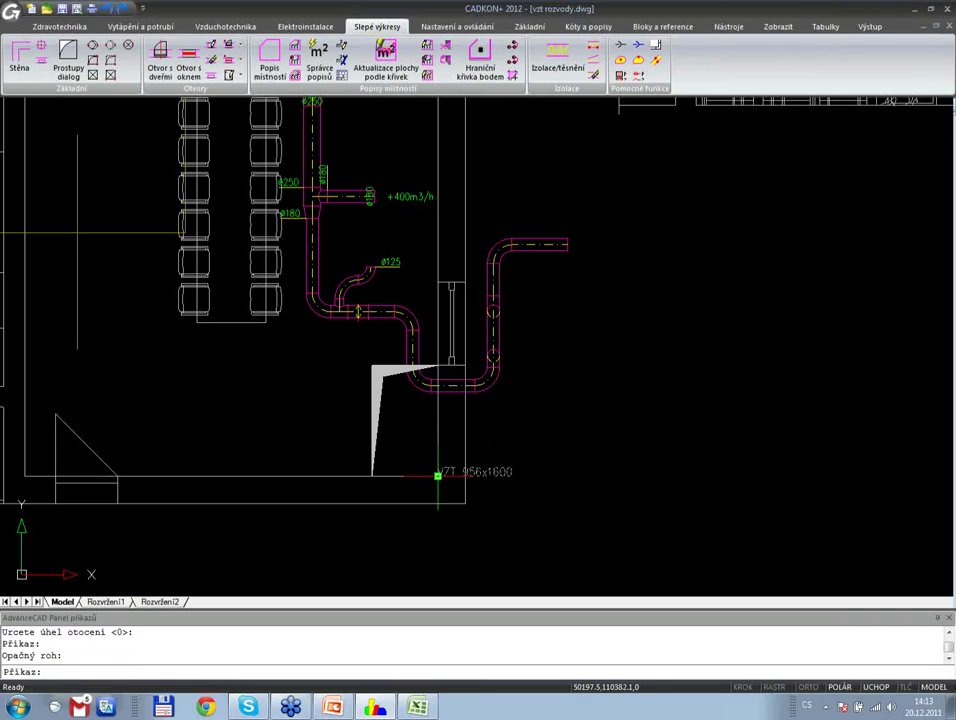
pyautogui.click(437, 474)
pyautogui.click(271, 456)
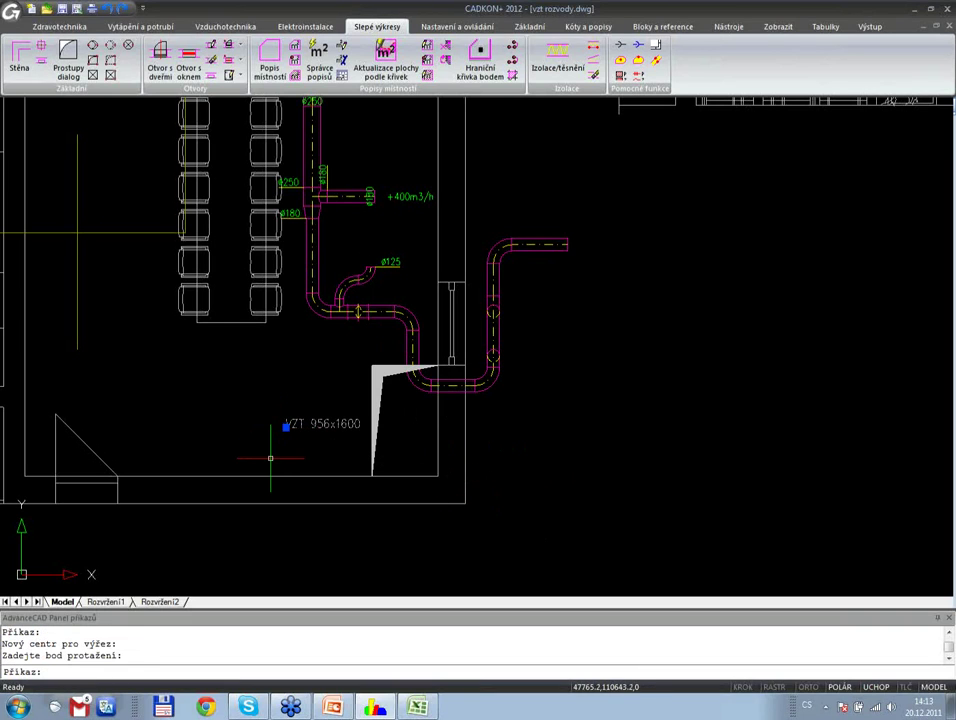
pyautogui.press('Escape')
pyautogui.press('Escape')
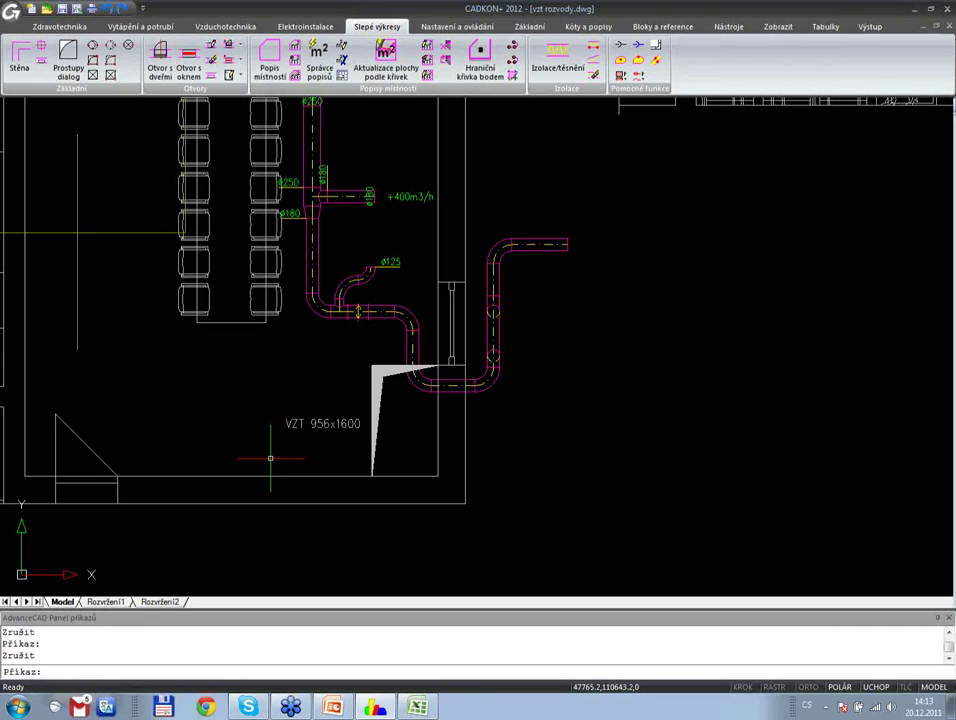
pyautogui.click(21, 56)
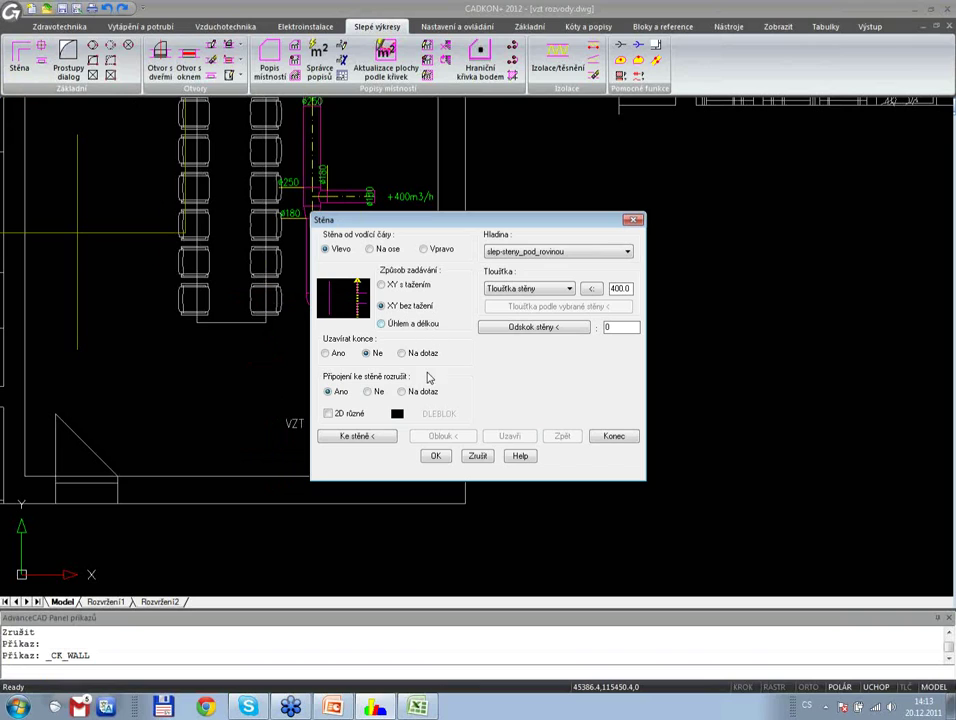
# - Draw the new wall from the building's lower right corner, stepping up and running right
pyautogui.click(437, 456)
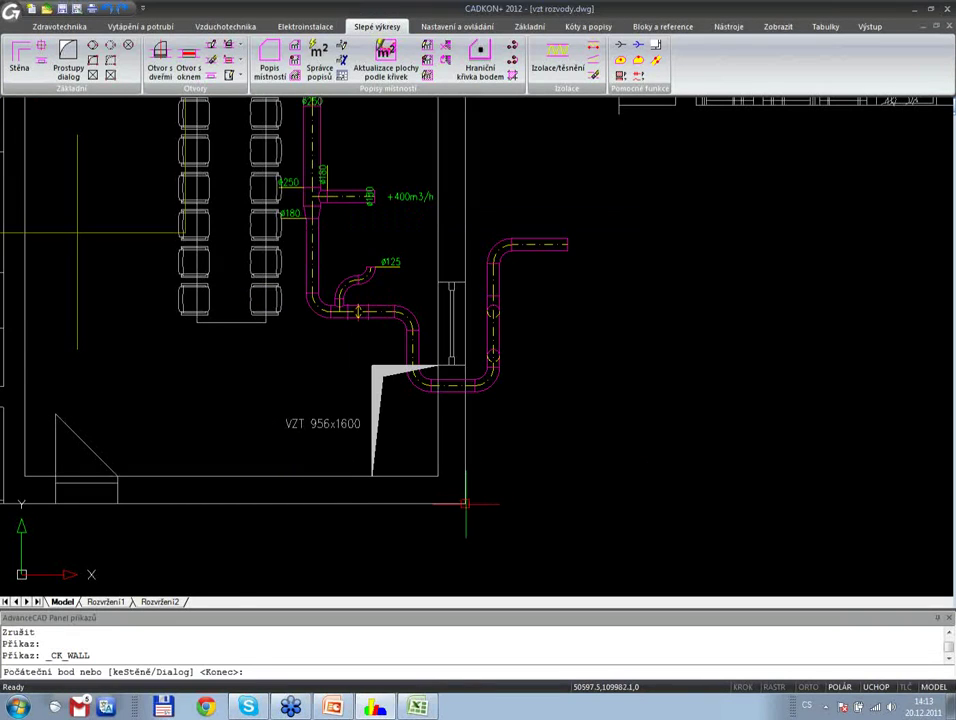
pyautogui.click(672, 504)
pyautogui.click(672, 371)
pyautogui.click(877, 374)
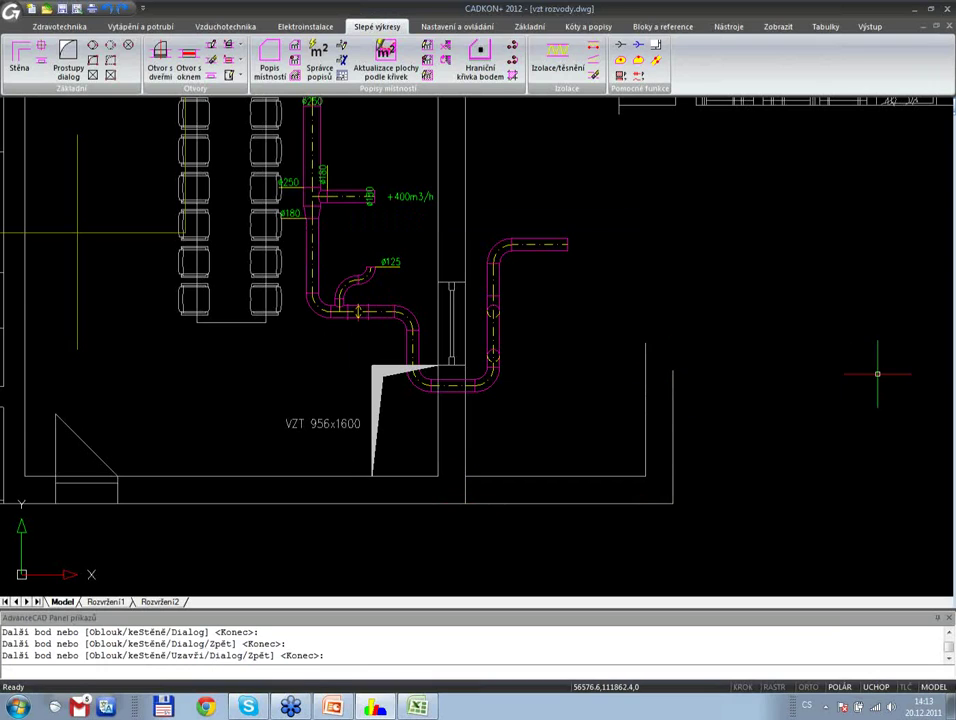
pyautogui.click(877, 374)
pyautogui.press('Return')
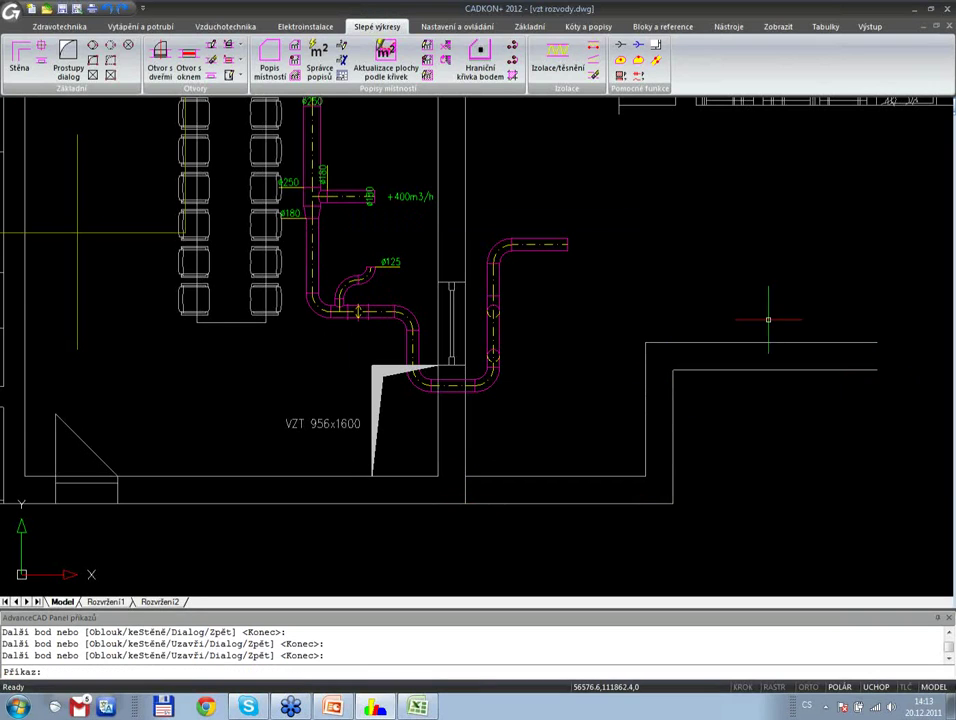
# - Start a door opening in the new wall by picking its two edges
pyautogui.click(160, 60)
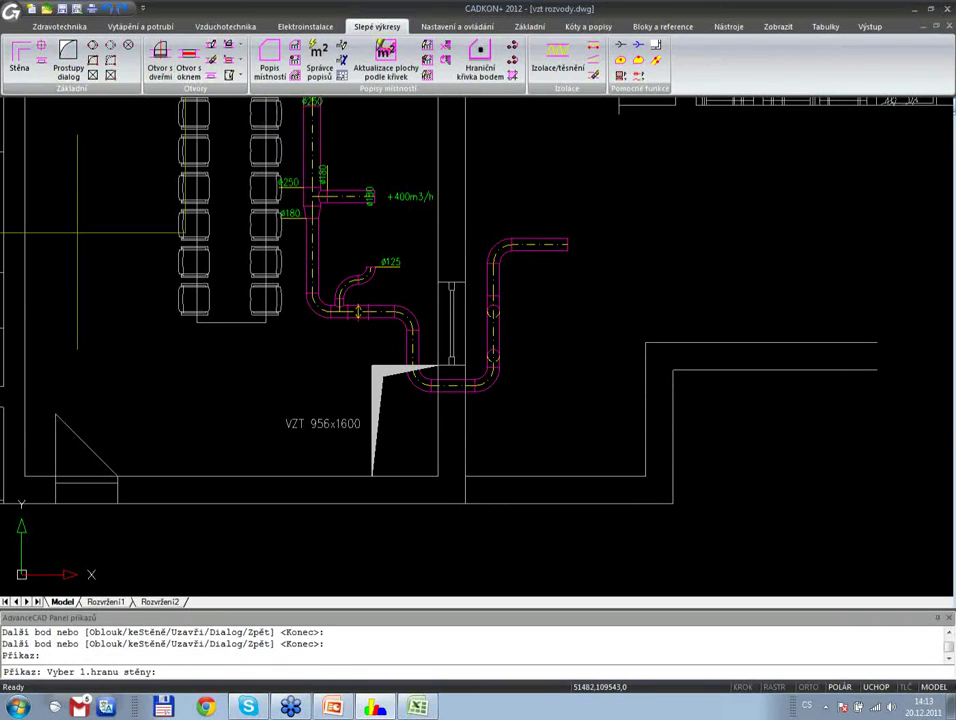
pyautogui.click(497, 497)
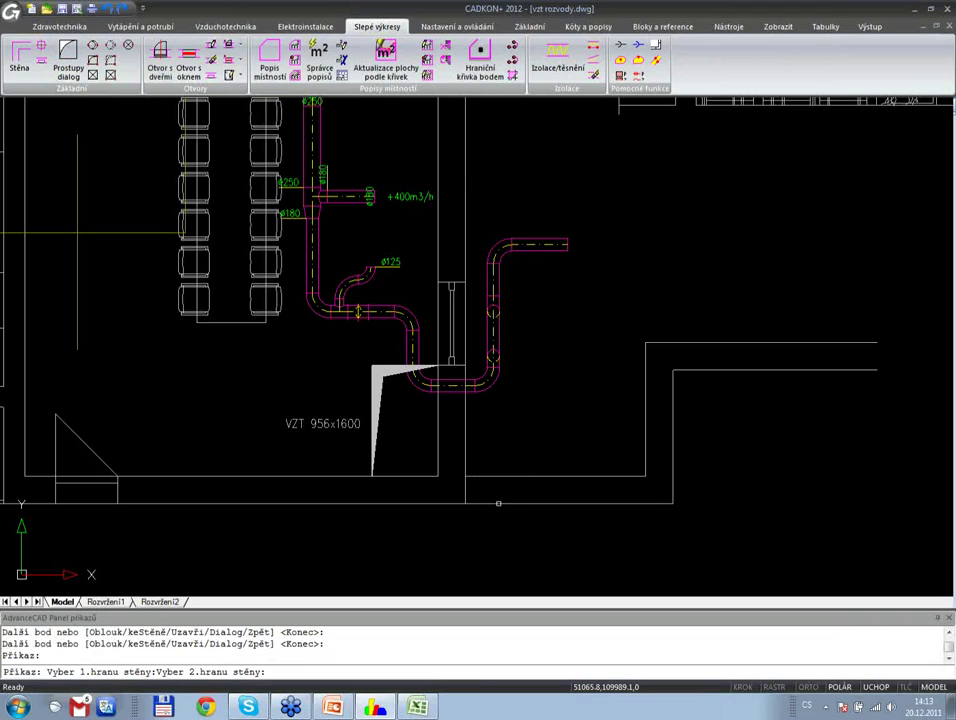
pyautogui.click(498, 503)
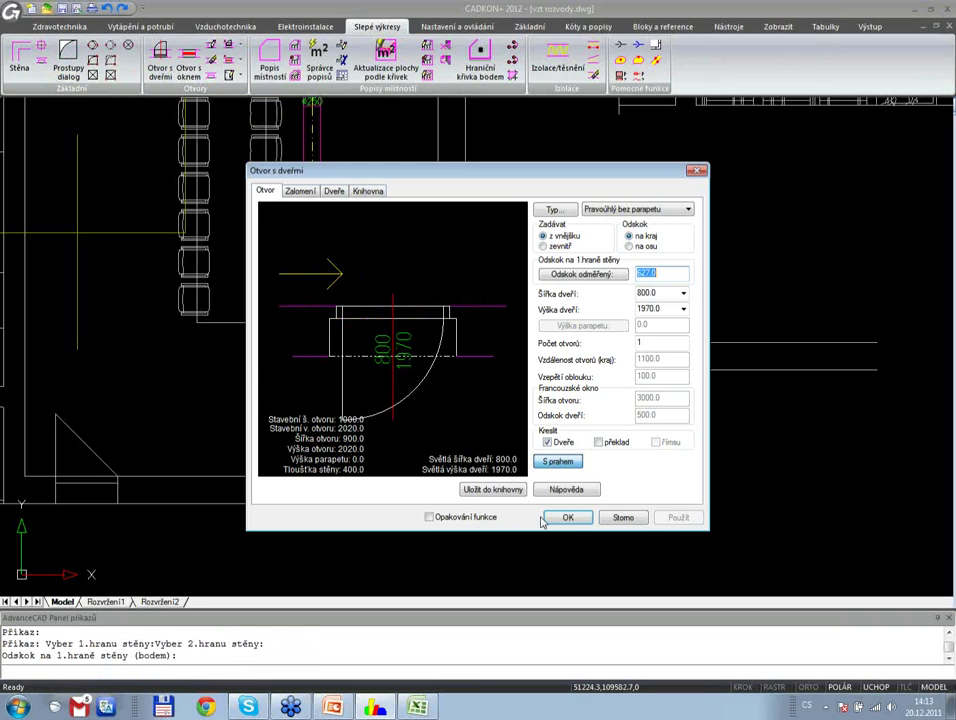
# - Place the 800 mm door measured from inside (zevnitř) with its swing side flipped
pyautogui.click(543, 246)
pyautogui.click(384, 273)
pyautogui.click(567, 517)
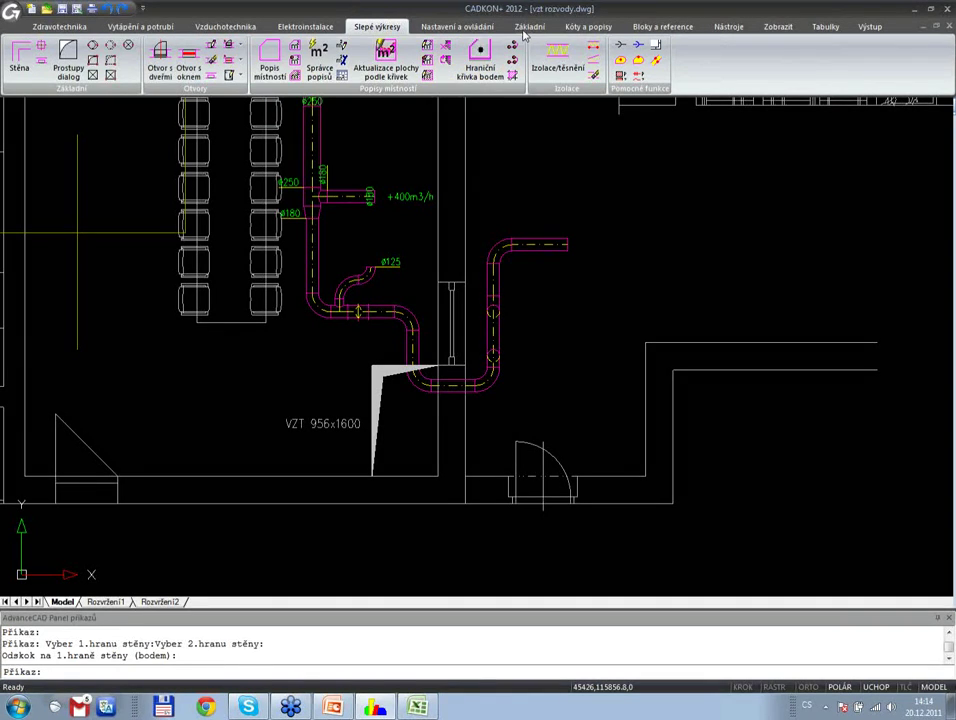
pyautogui.click(588, 30)
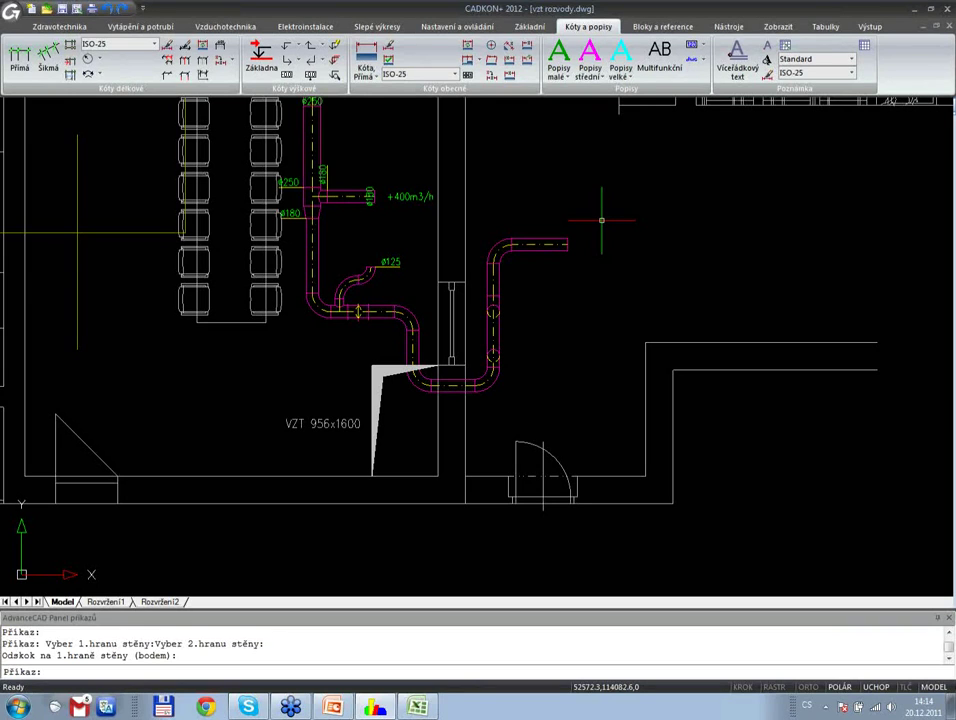
# - Zoom with the mouse wheel to frame the full floor plan and elevations
pyautogui.scroll(-5, 601, 220)
pyautogui.scroll(2, 536, 308)
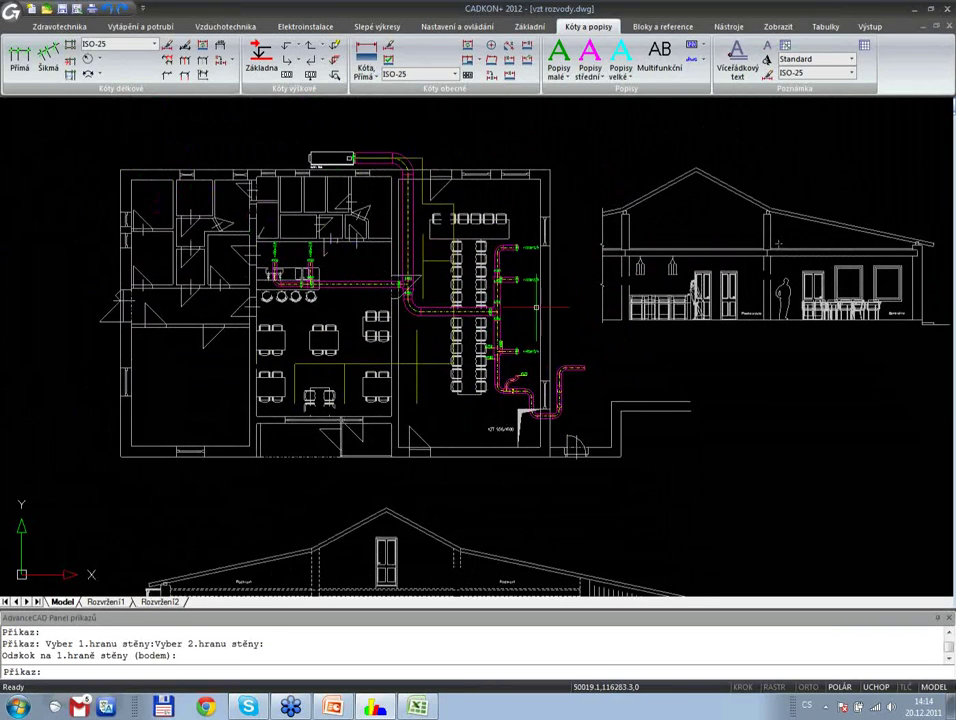
pyautogui.click(76, 10)
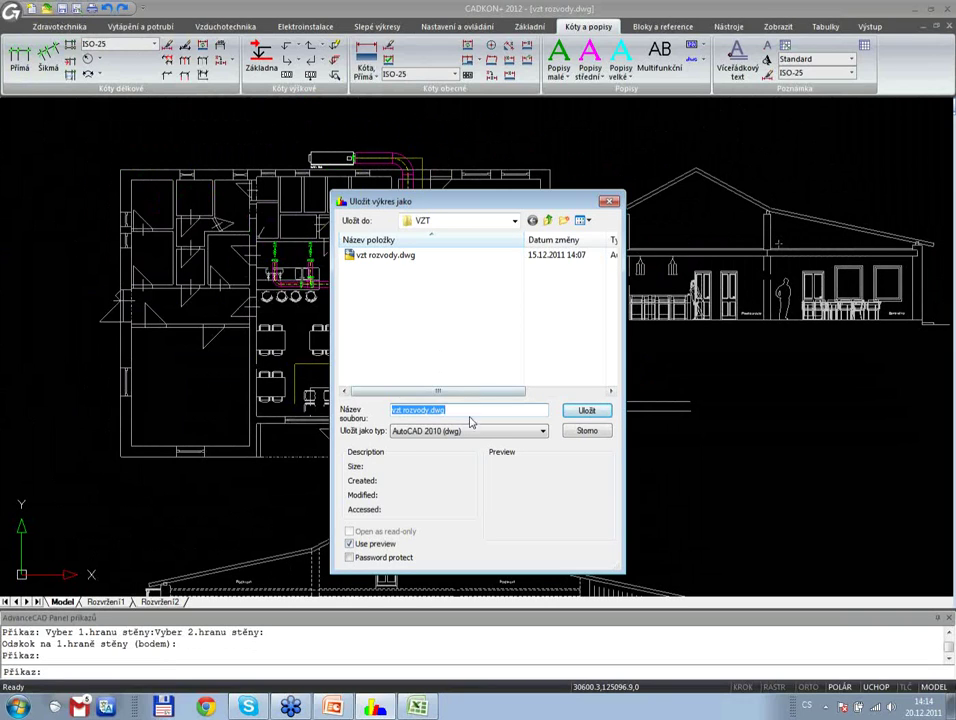
pyautogui.click(475, 435)
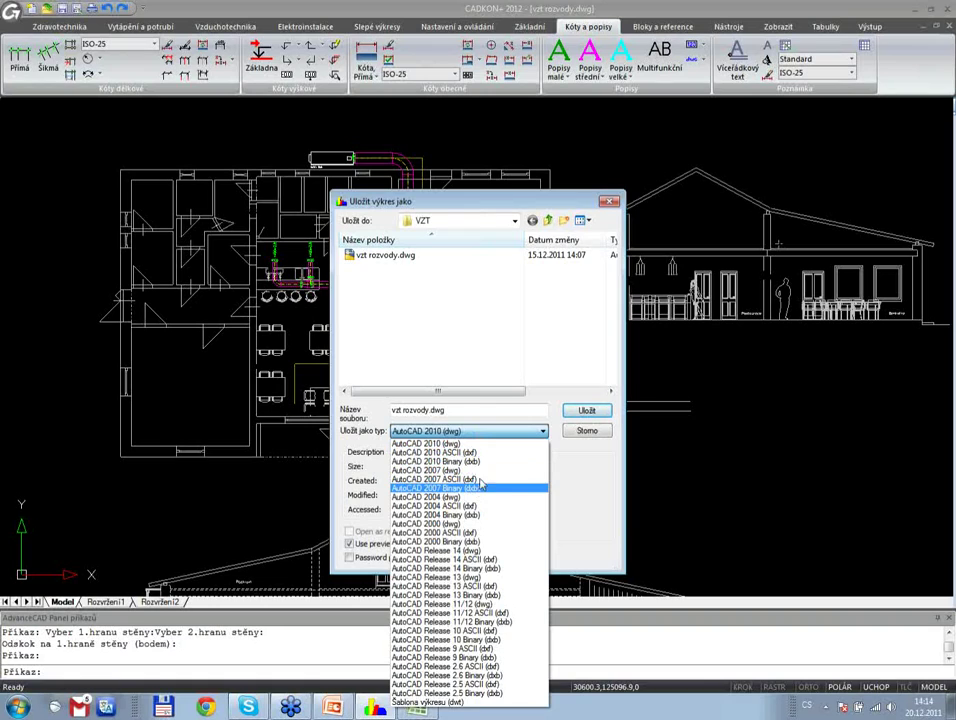
pyautogui.click(497, 330)
pyautogui.click(588, 432)
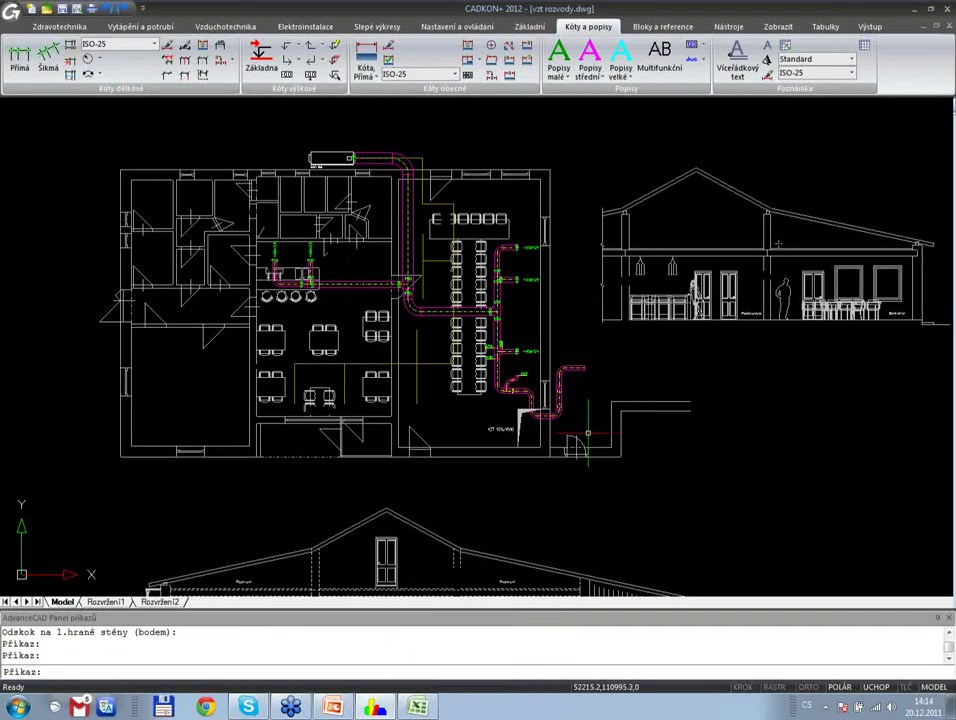
# - Set up printing with the VZT-vzduchotechnika.ctb plot style, then cancel the print
pyautogui.click(869, 26)
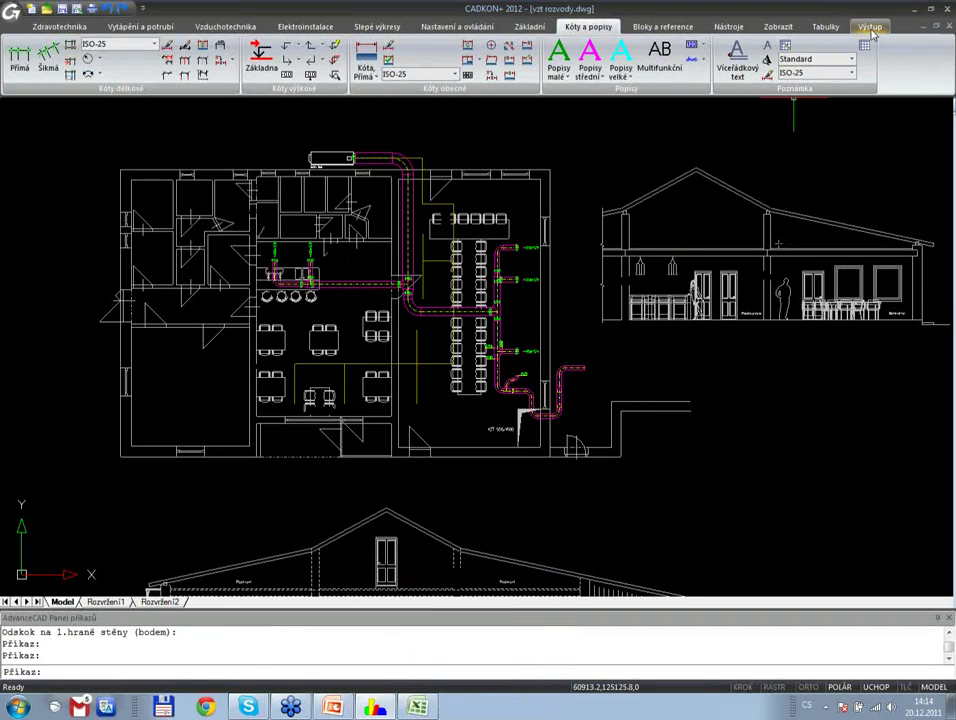
pyautogui.click(22, 58)
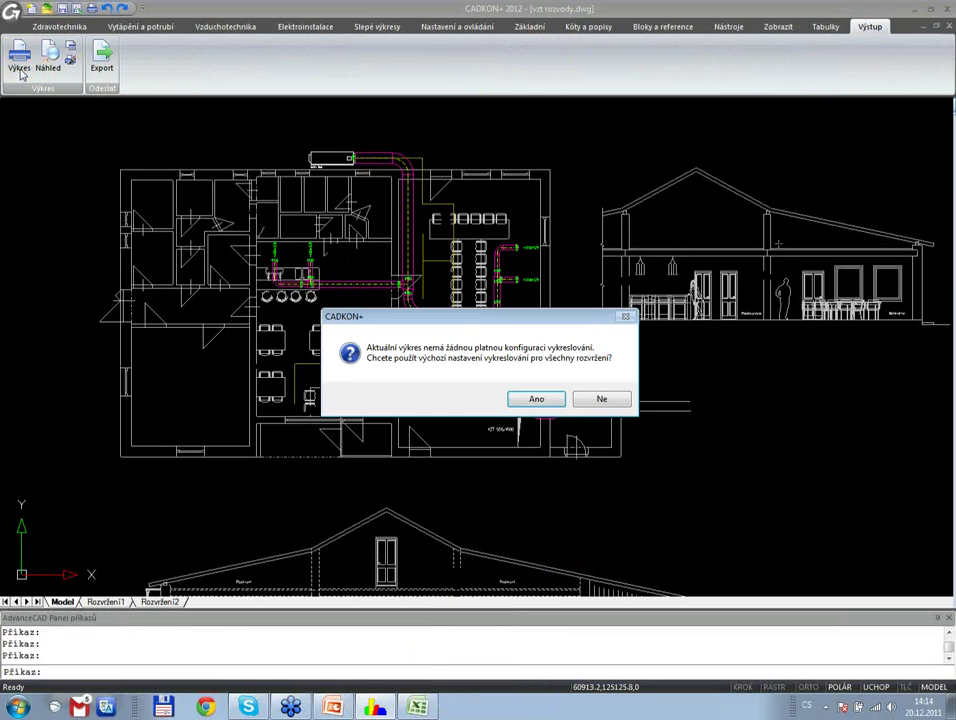
pyautogui.click(537, 400)
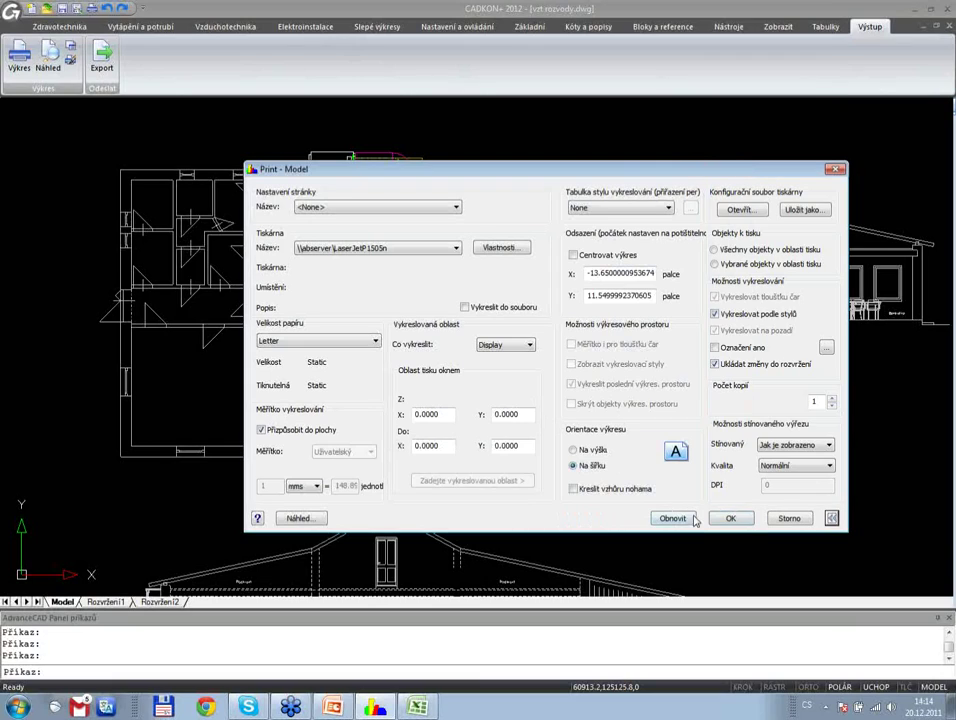
pyautogui.click(649, 210)
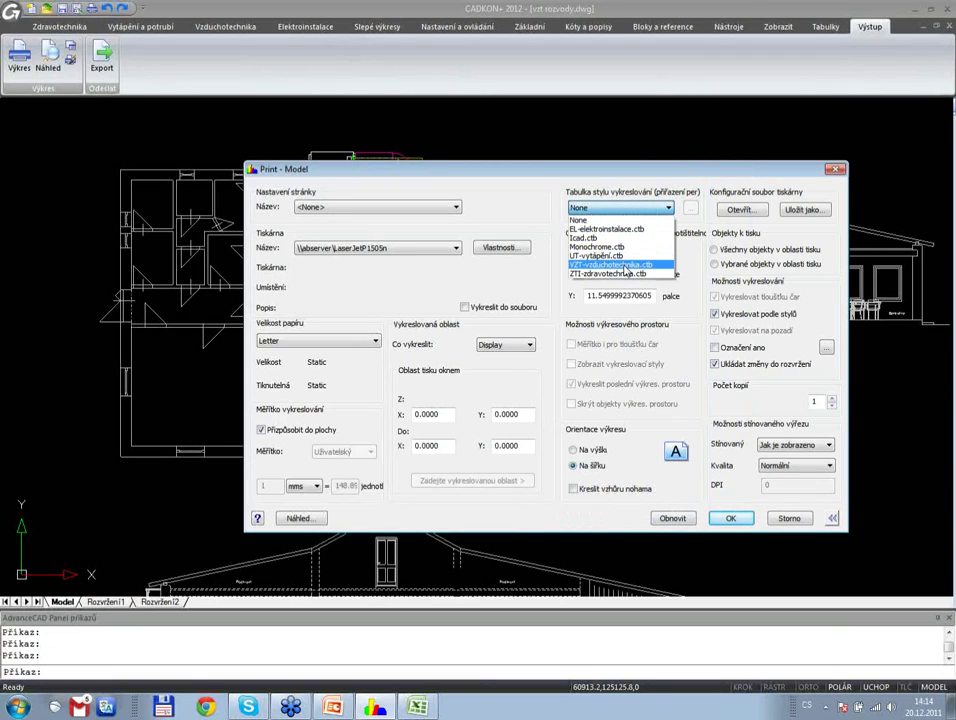
pyautogui.click(625, 265)
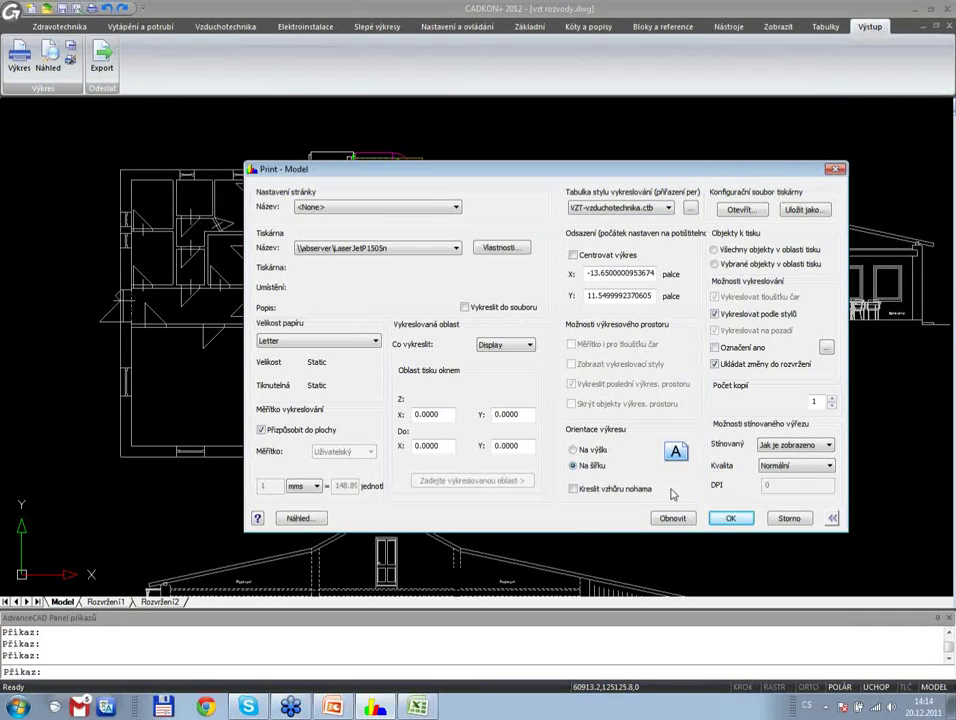
pyautogui.click(789, 518)
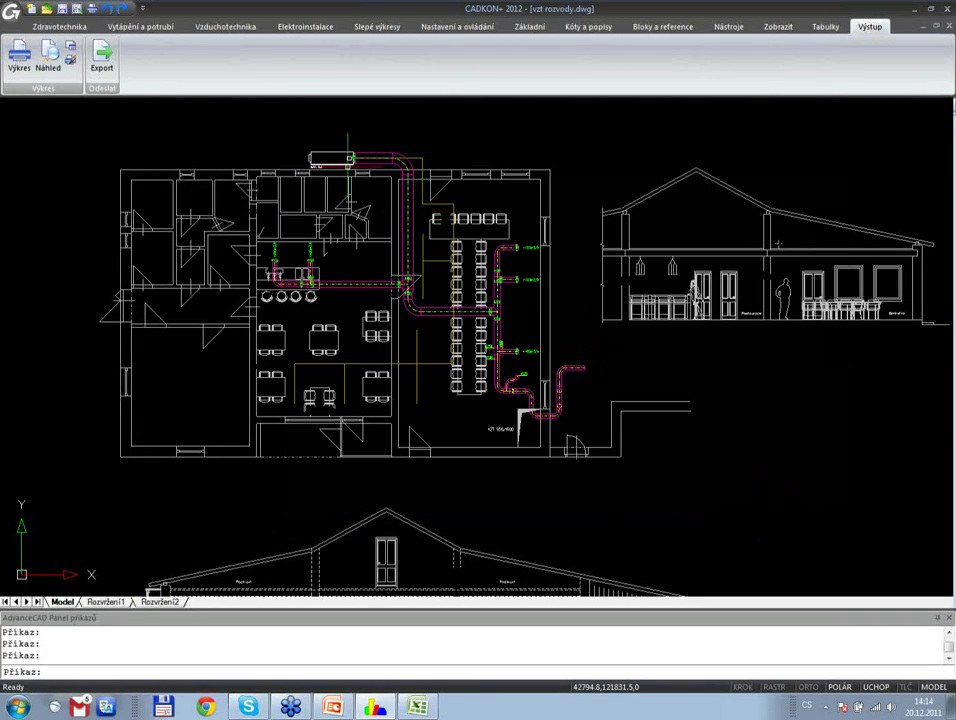
# - Check the export formats, keeping PDF, then cancel the export
pyautogui.click(101, 66)
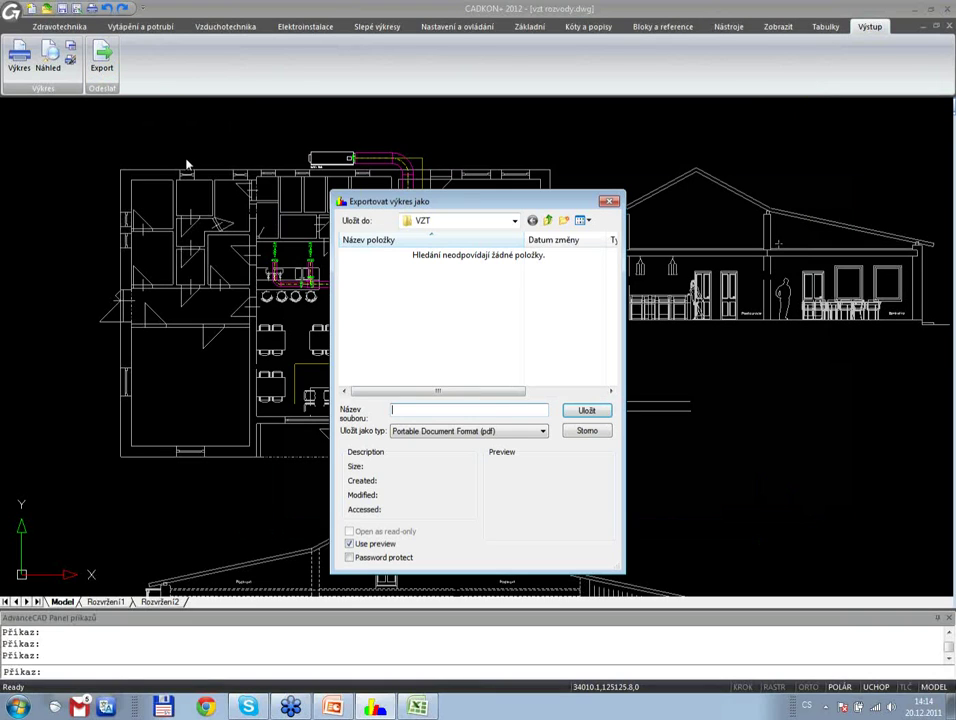
pyautogui.click(452, 431)
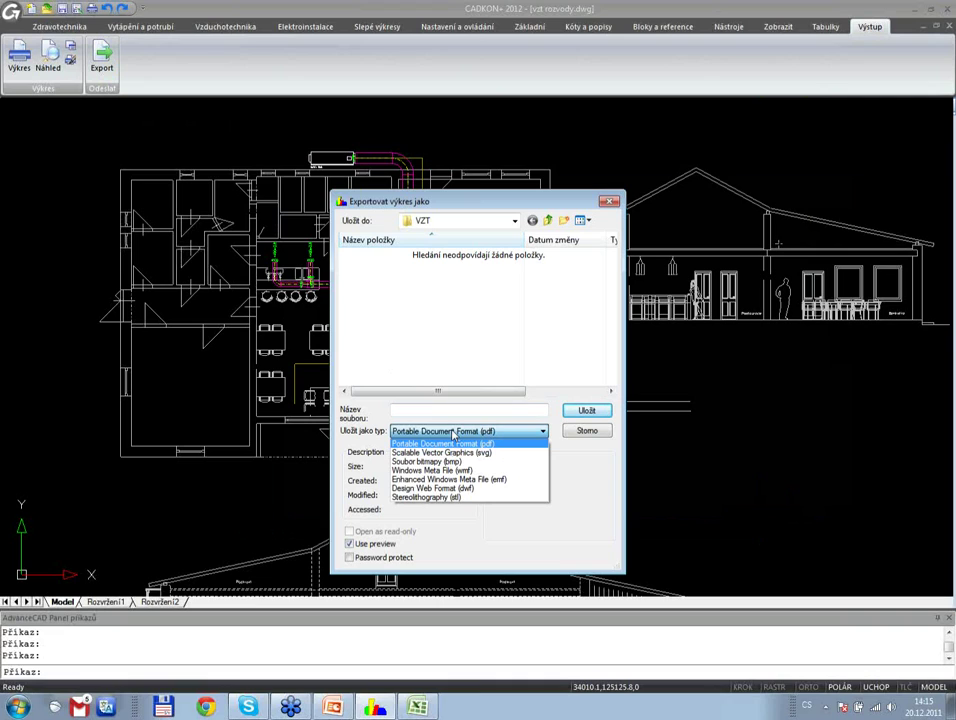
pyautogui.click(453, 434)
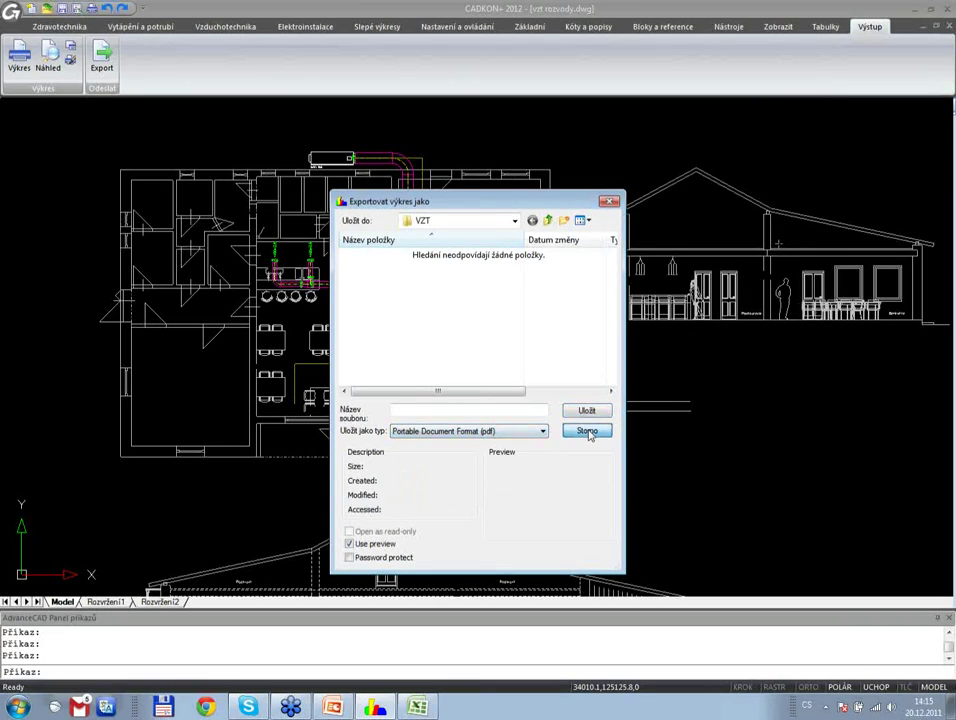
pyautogui.click(589, 430)
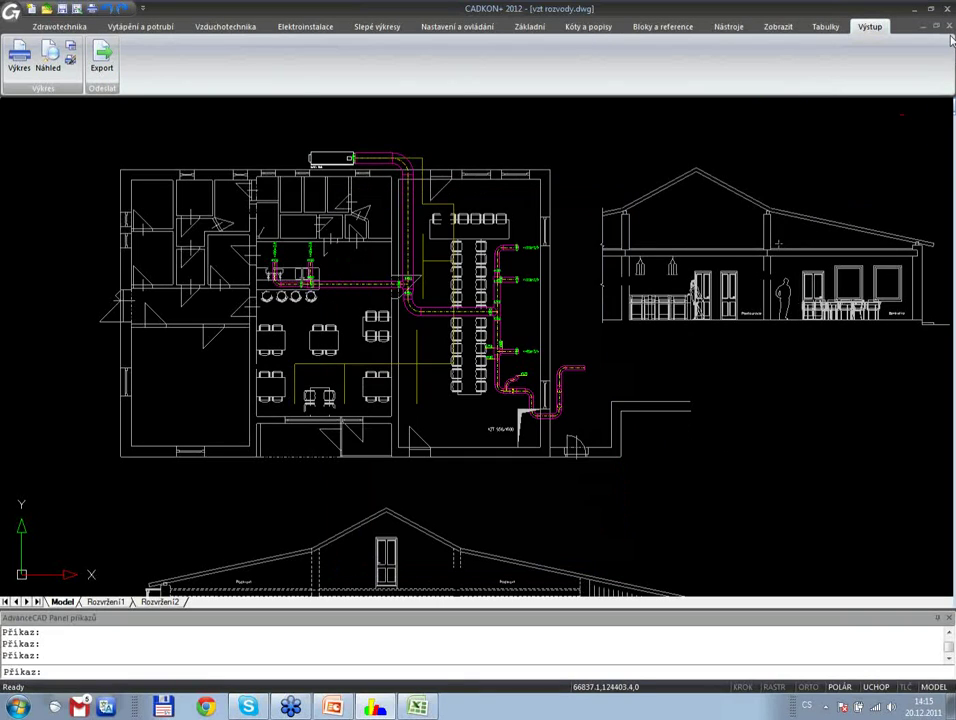